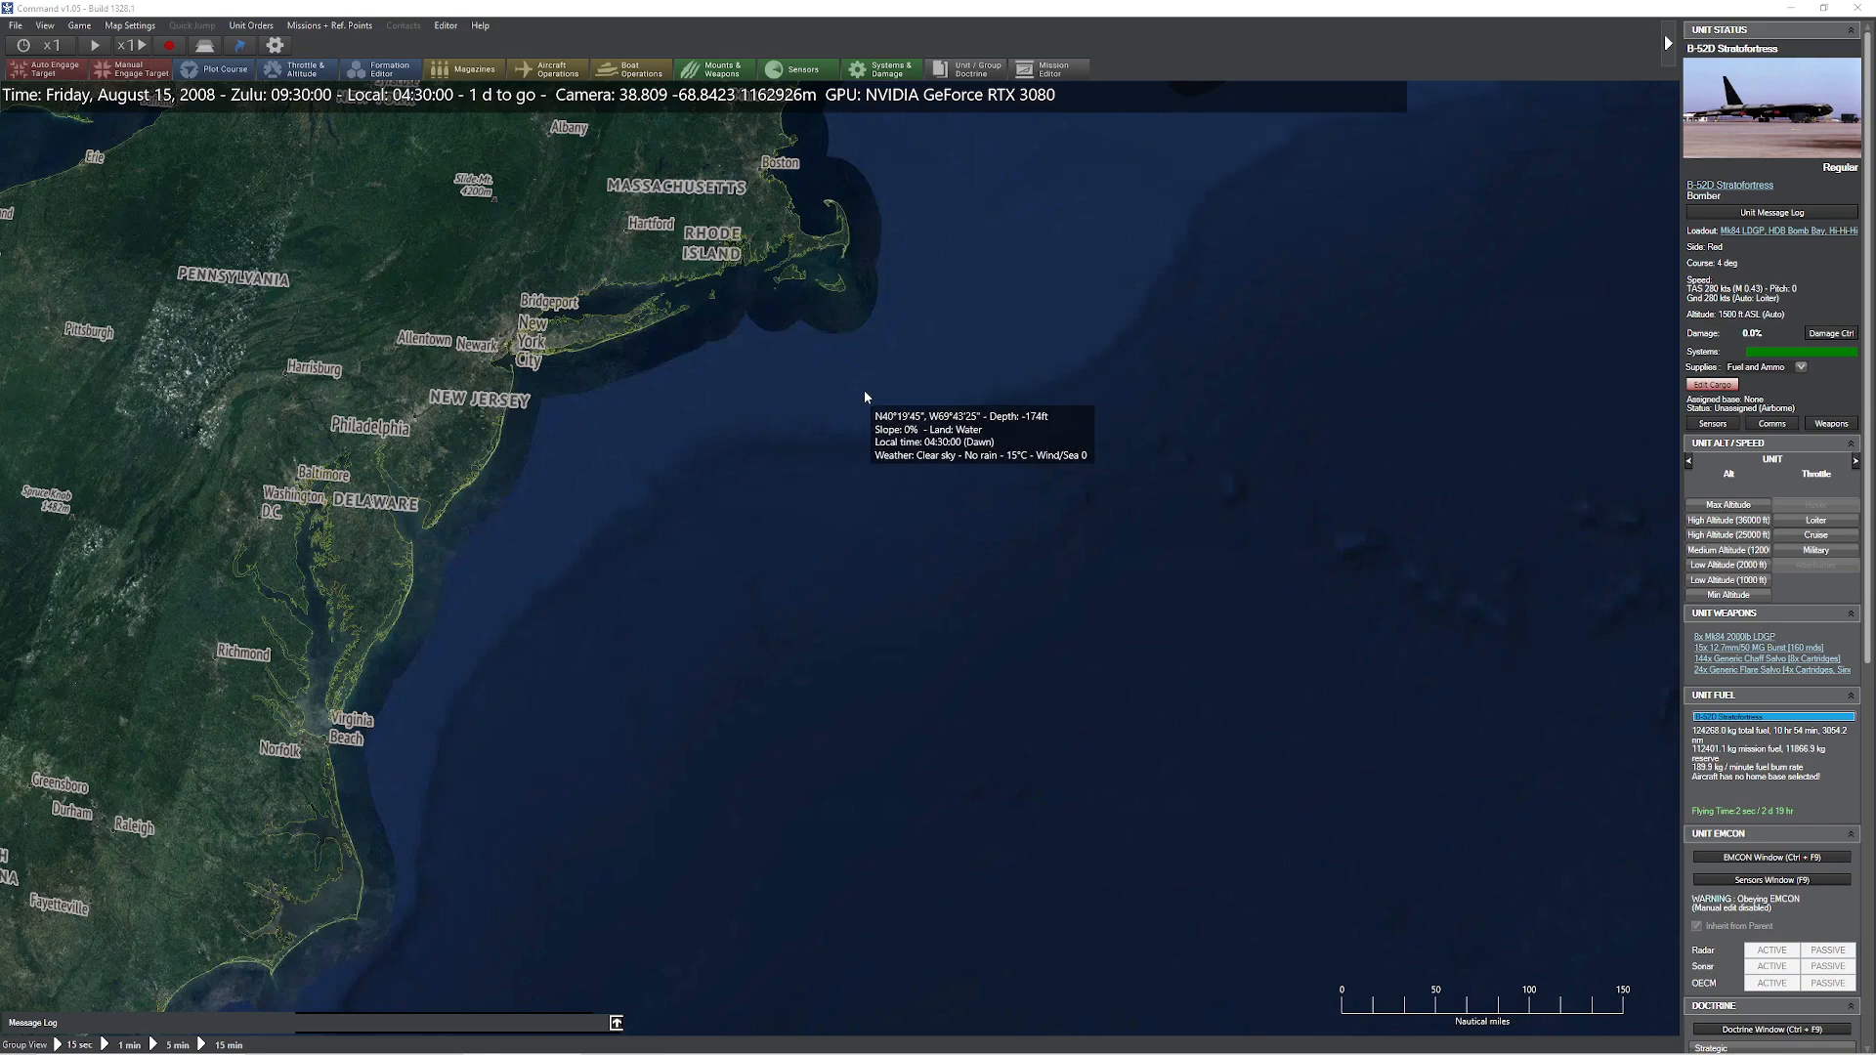
Place a Red B-52D Stratofortress with the Mk82 LDGP bomb loadout off the US east coast
key("Insert")
left_click(943, 525)
left_click(704, 326)
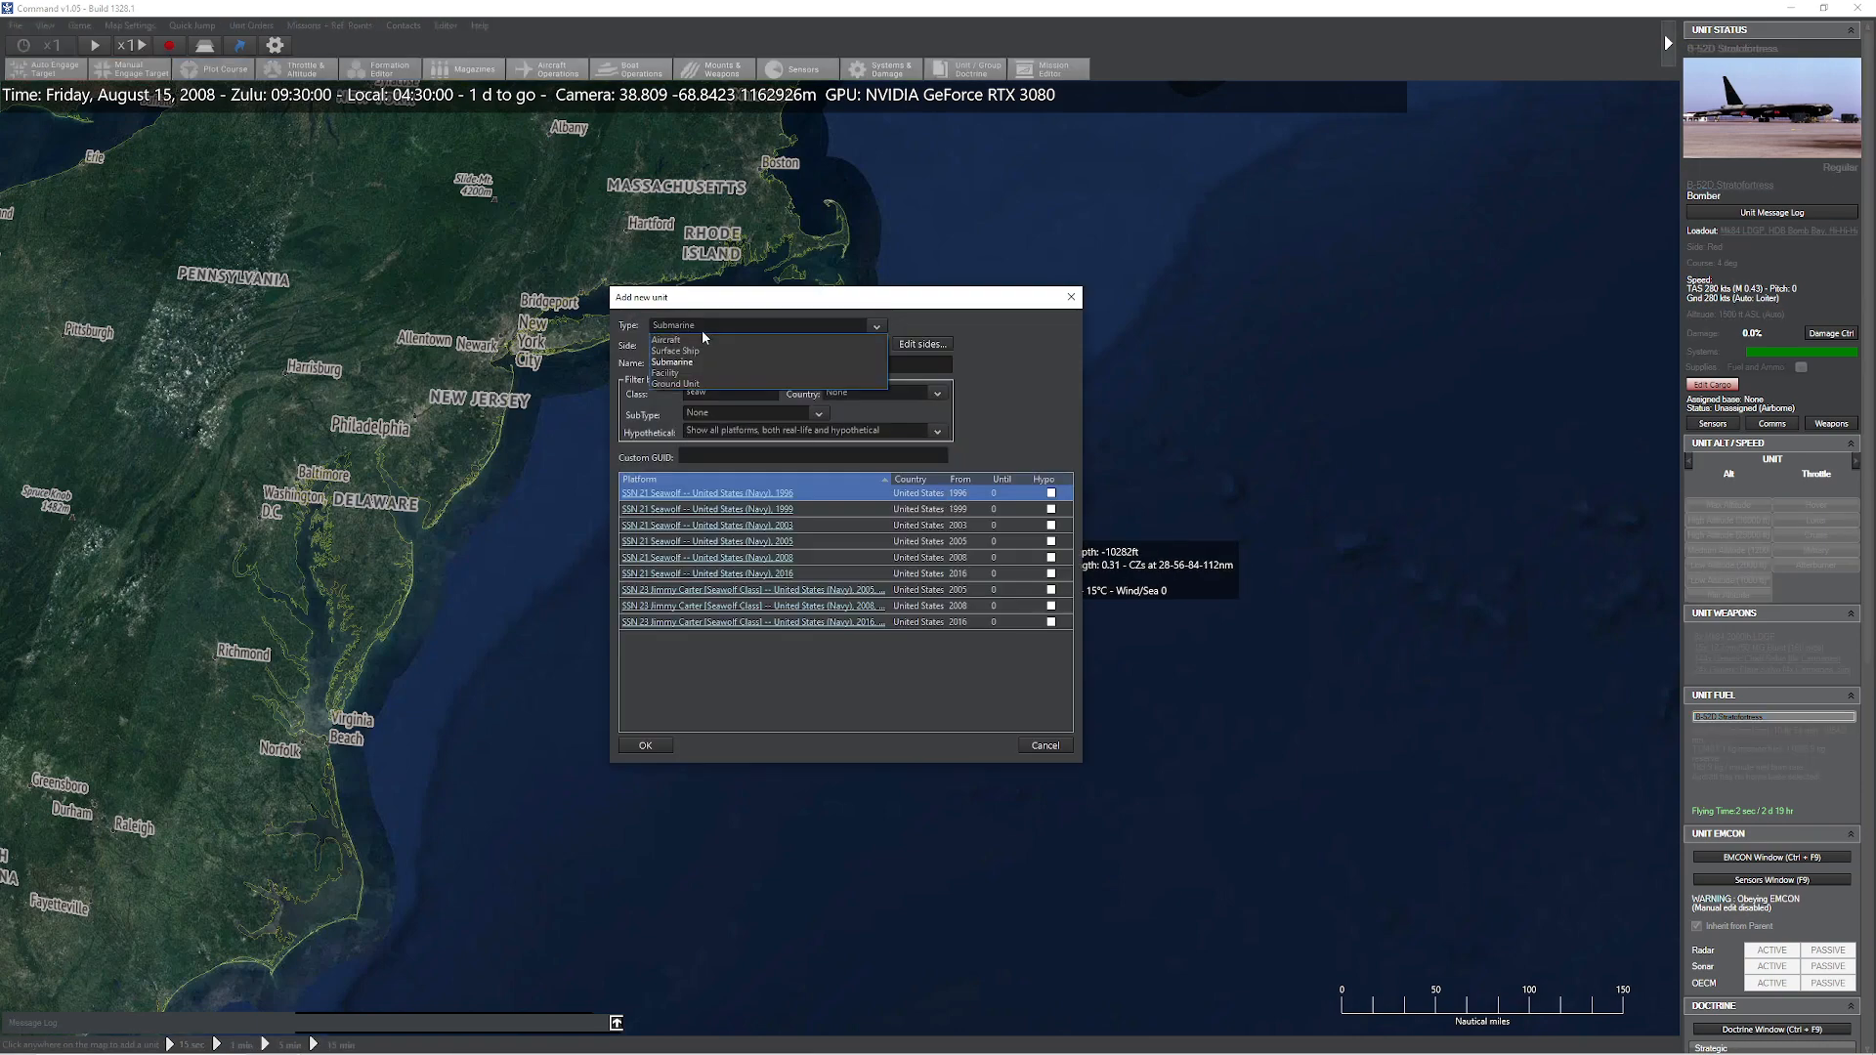
left_click(722, 397)
type("B")
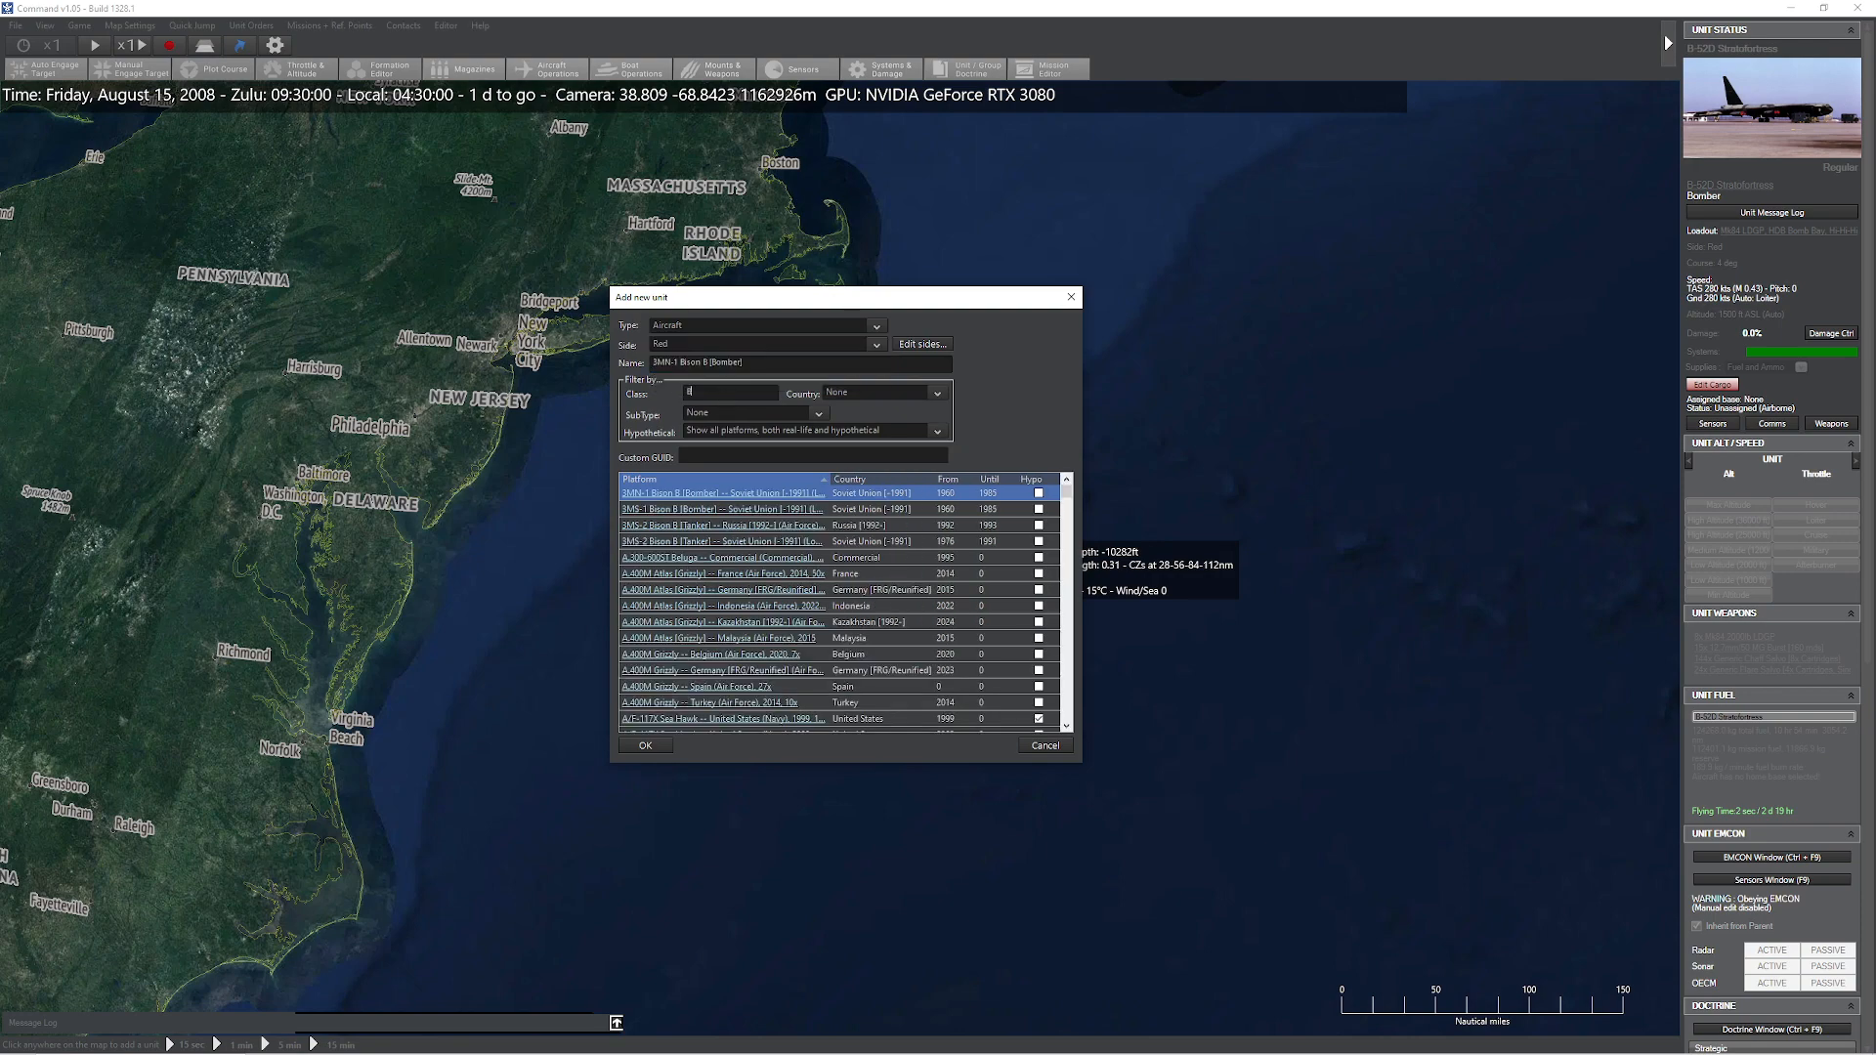
type("-52D")
left_click(645, 745)
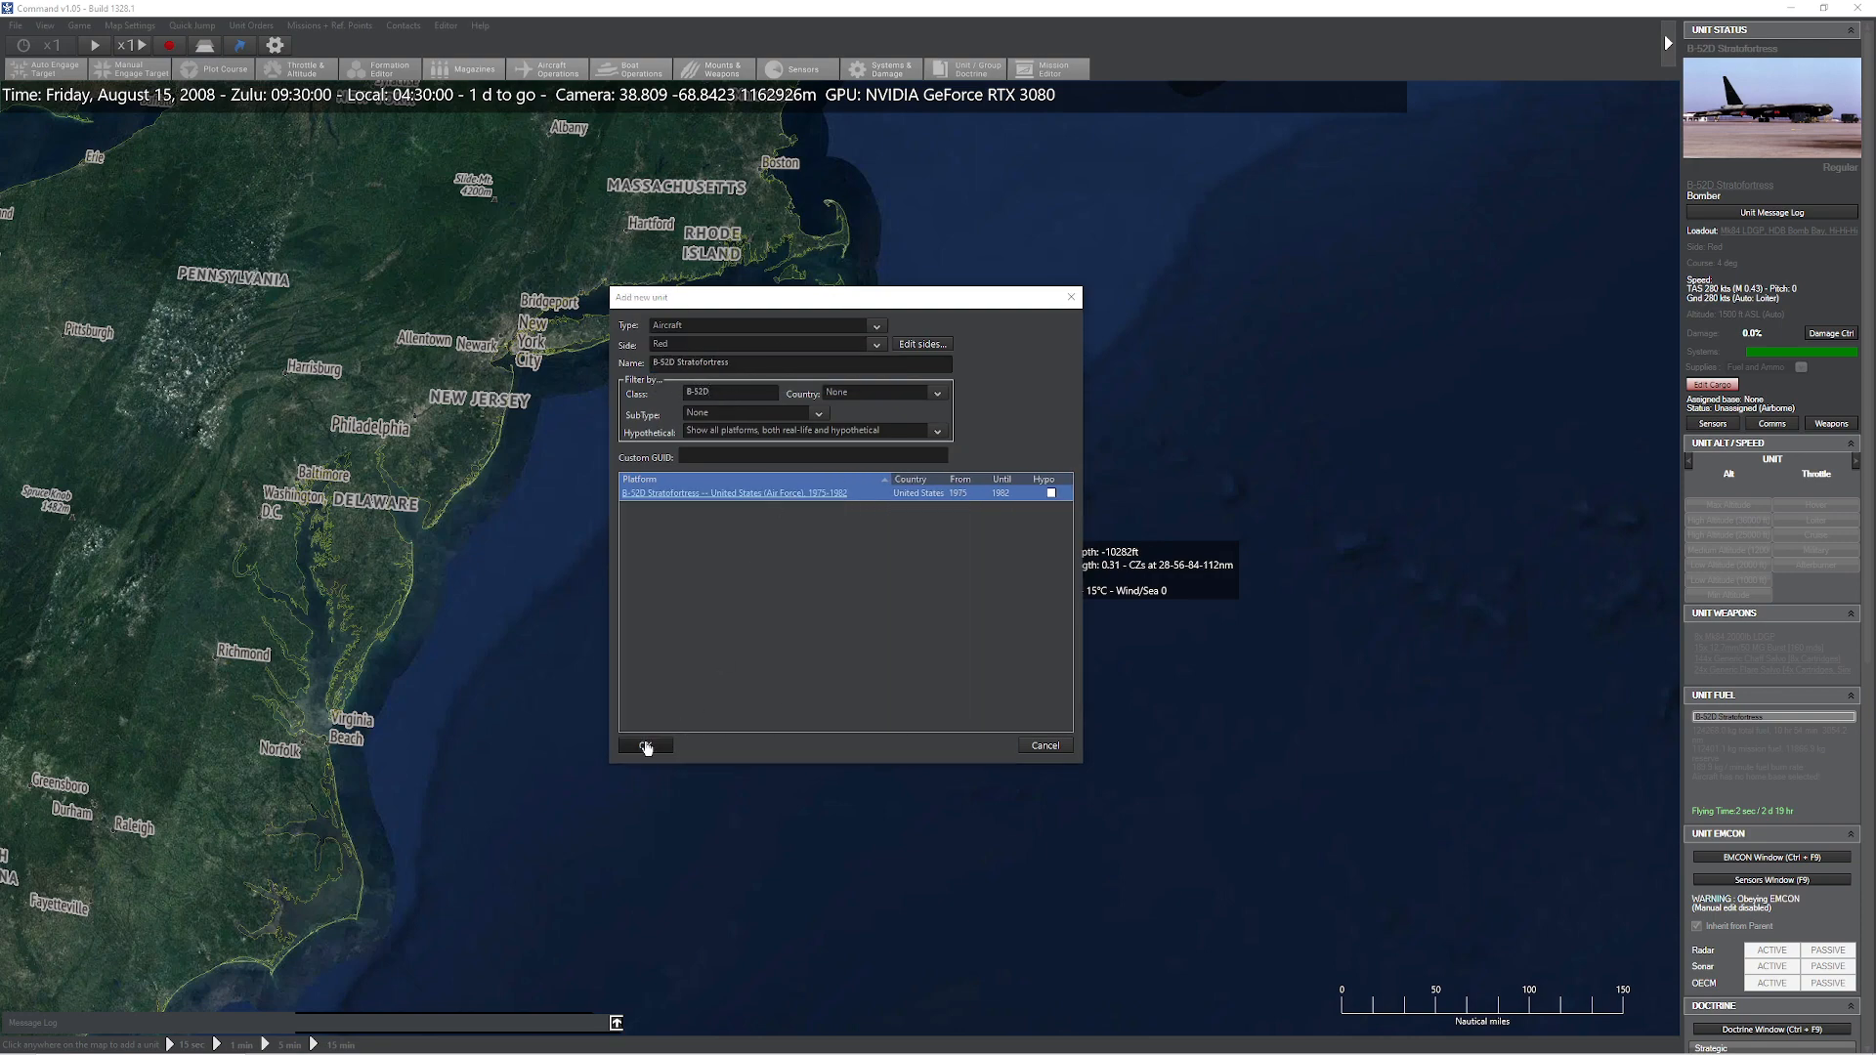
left_click(905, 496)
left_click(804, 691)
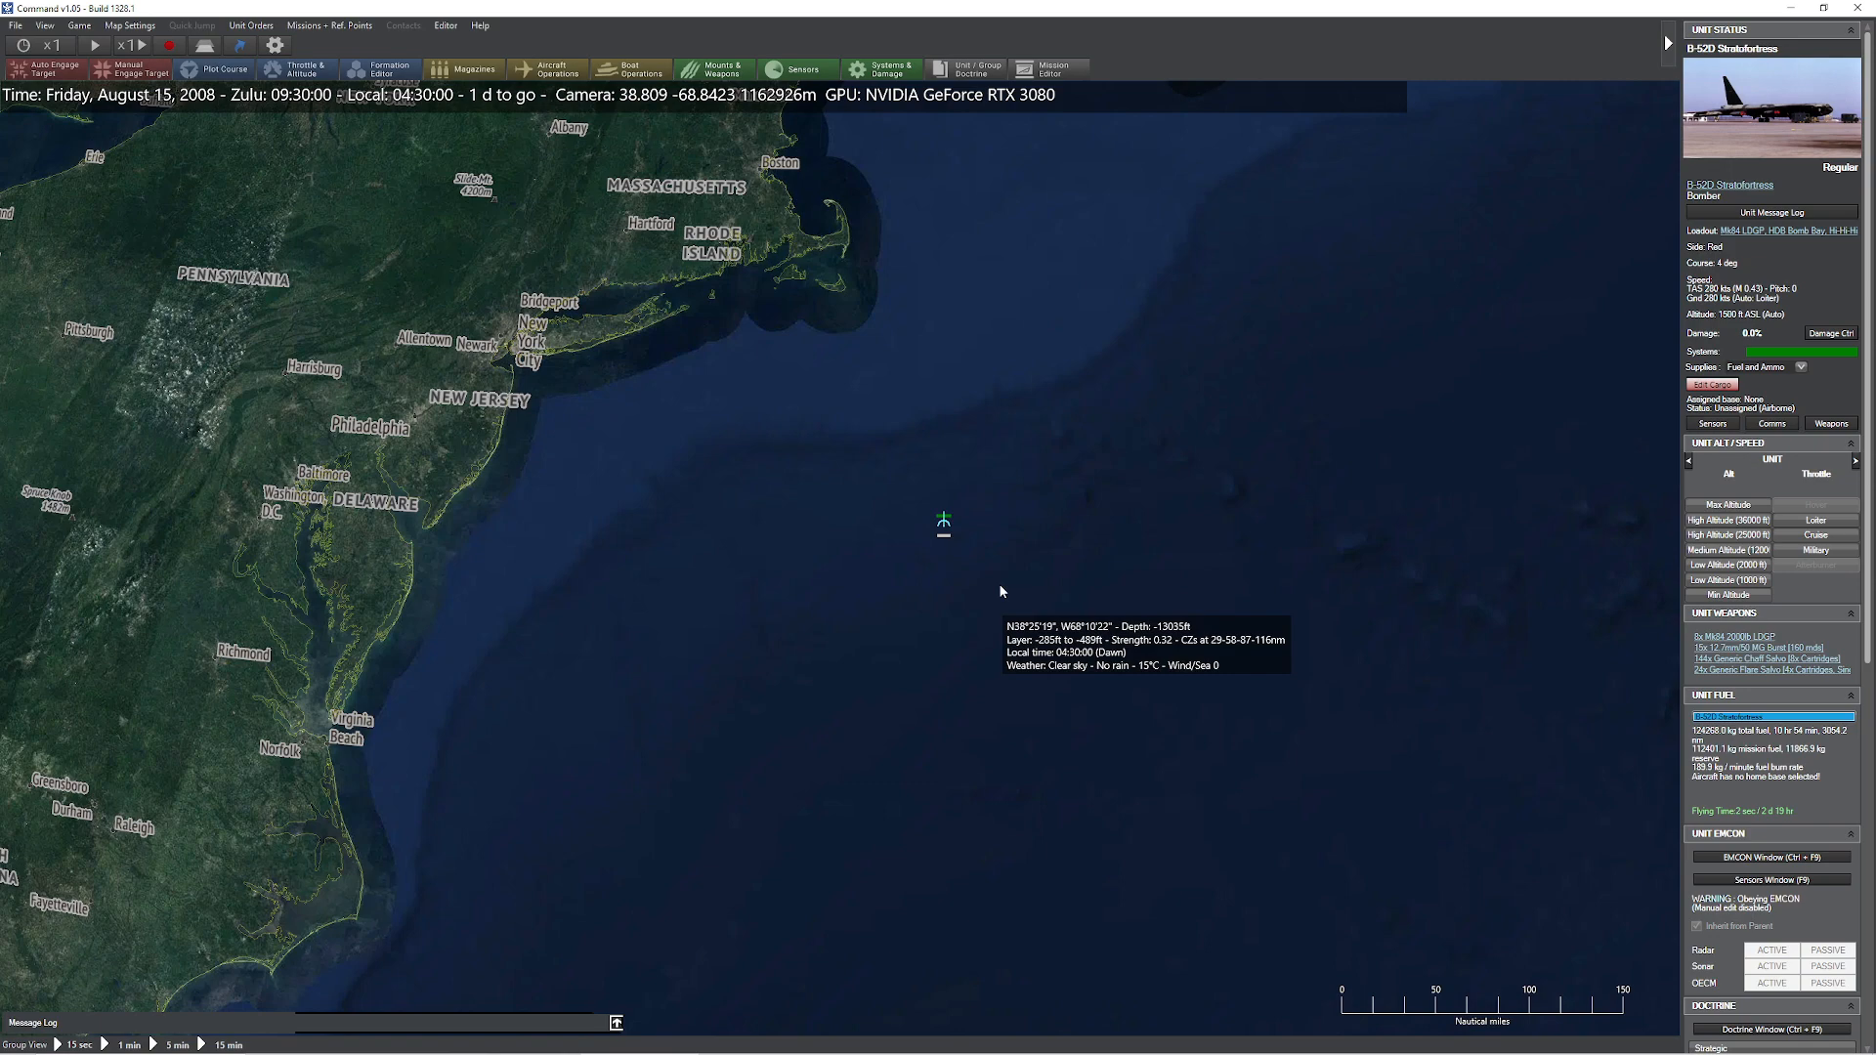
scroll(961, 588, "up", 2)
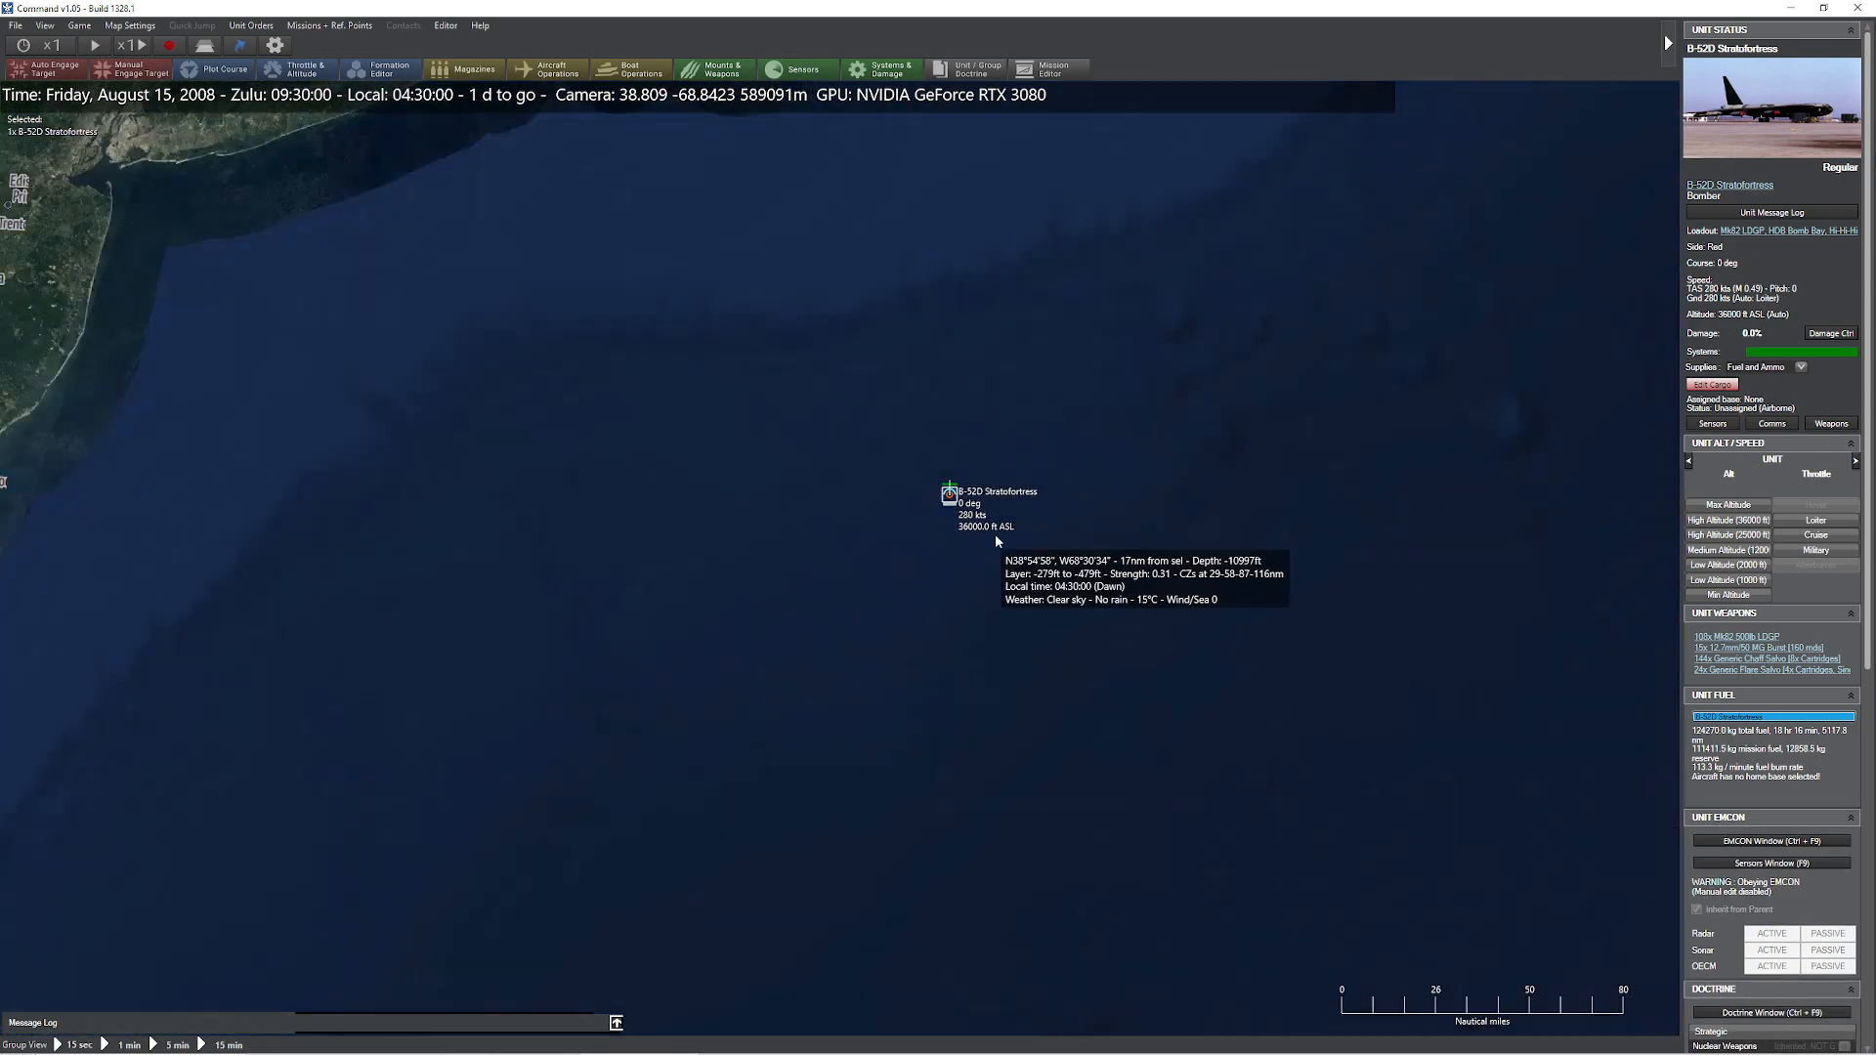
Send the B-52D to minimum altitude and run time at 15x, then back to normal speed
left_click(1723, 594)
left_click(1174, 591)
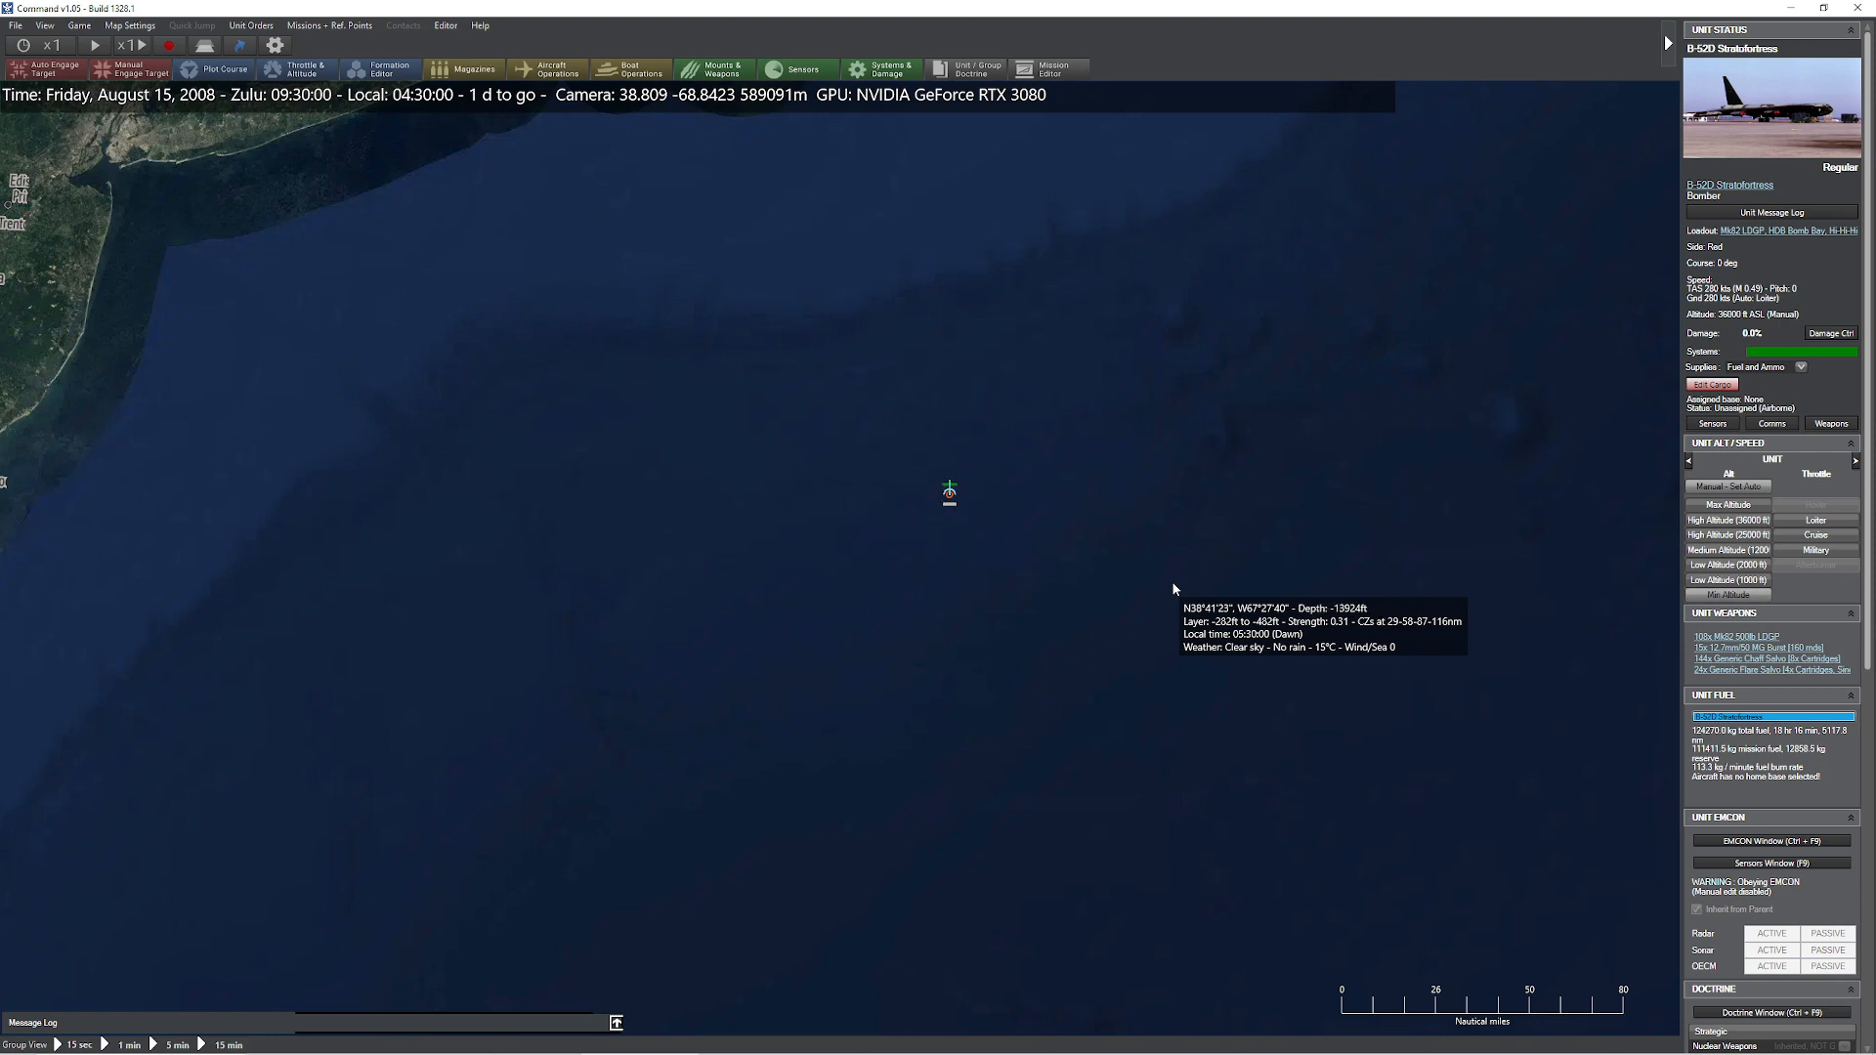
key("plus")
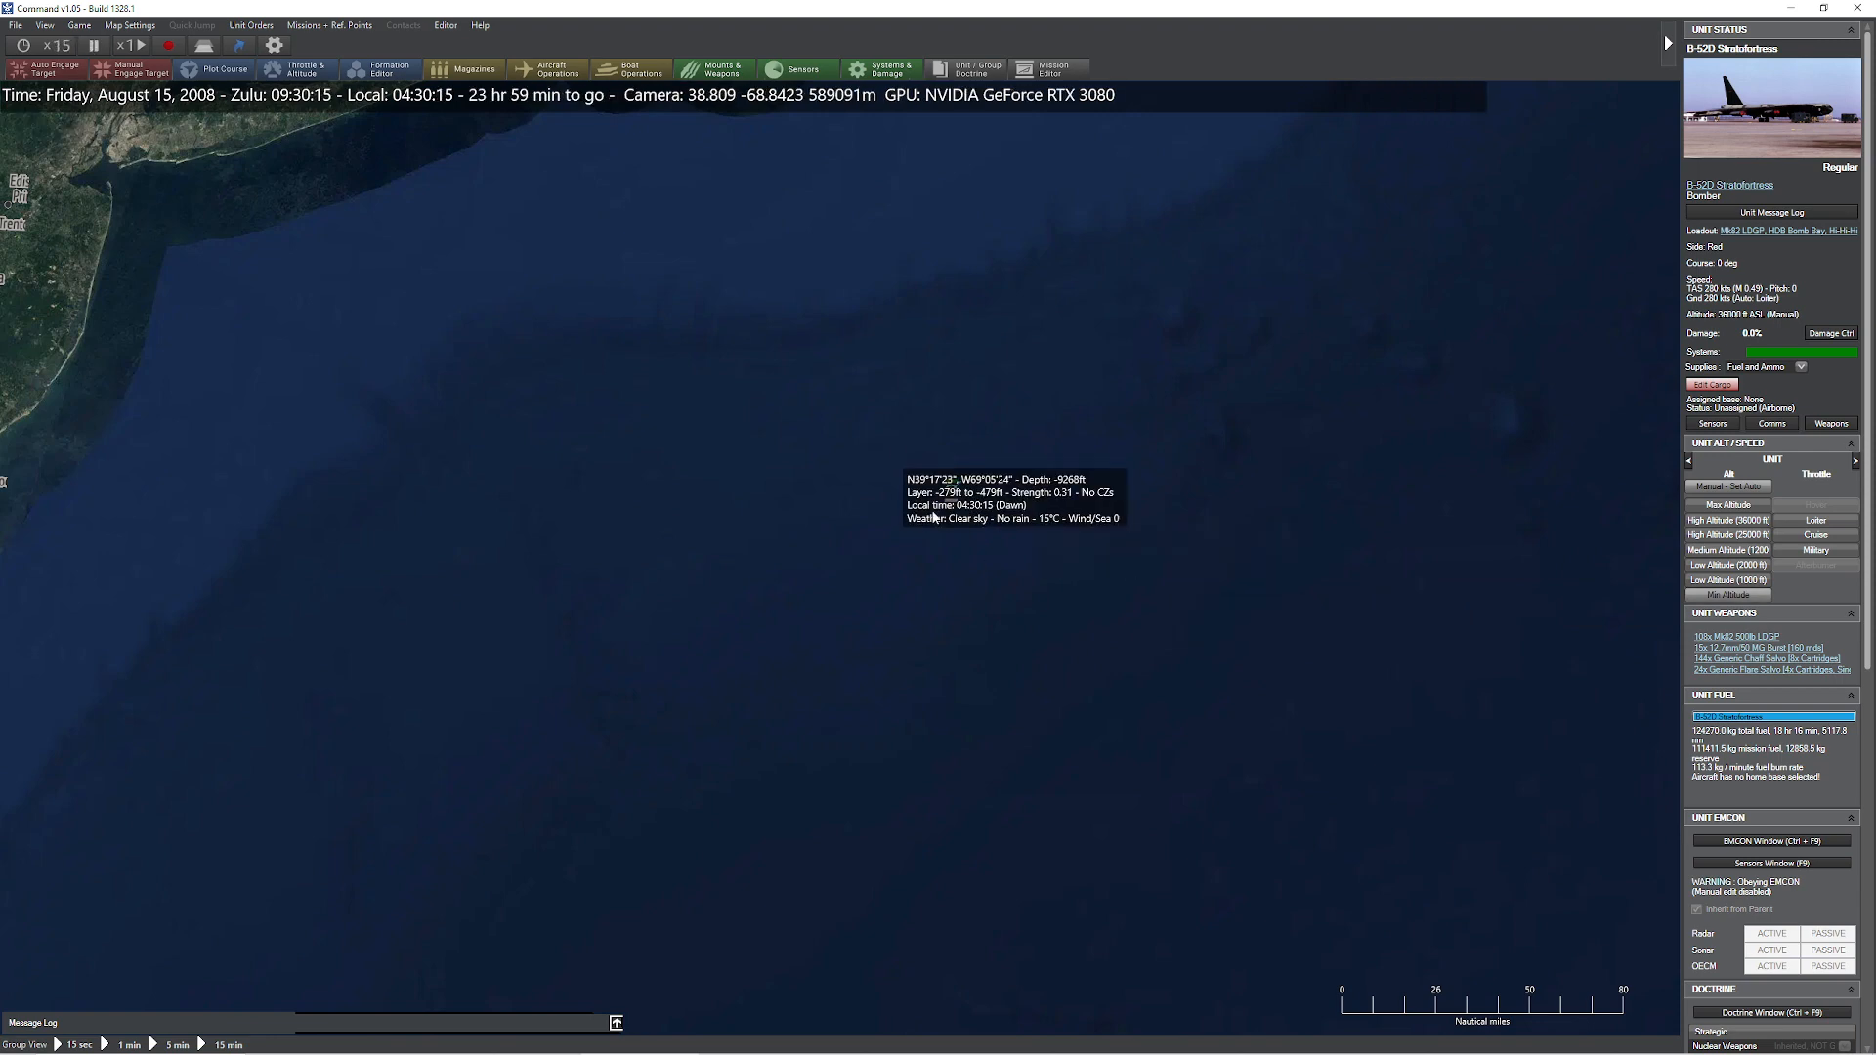
left_click(950, 492)
key("plus")
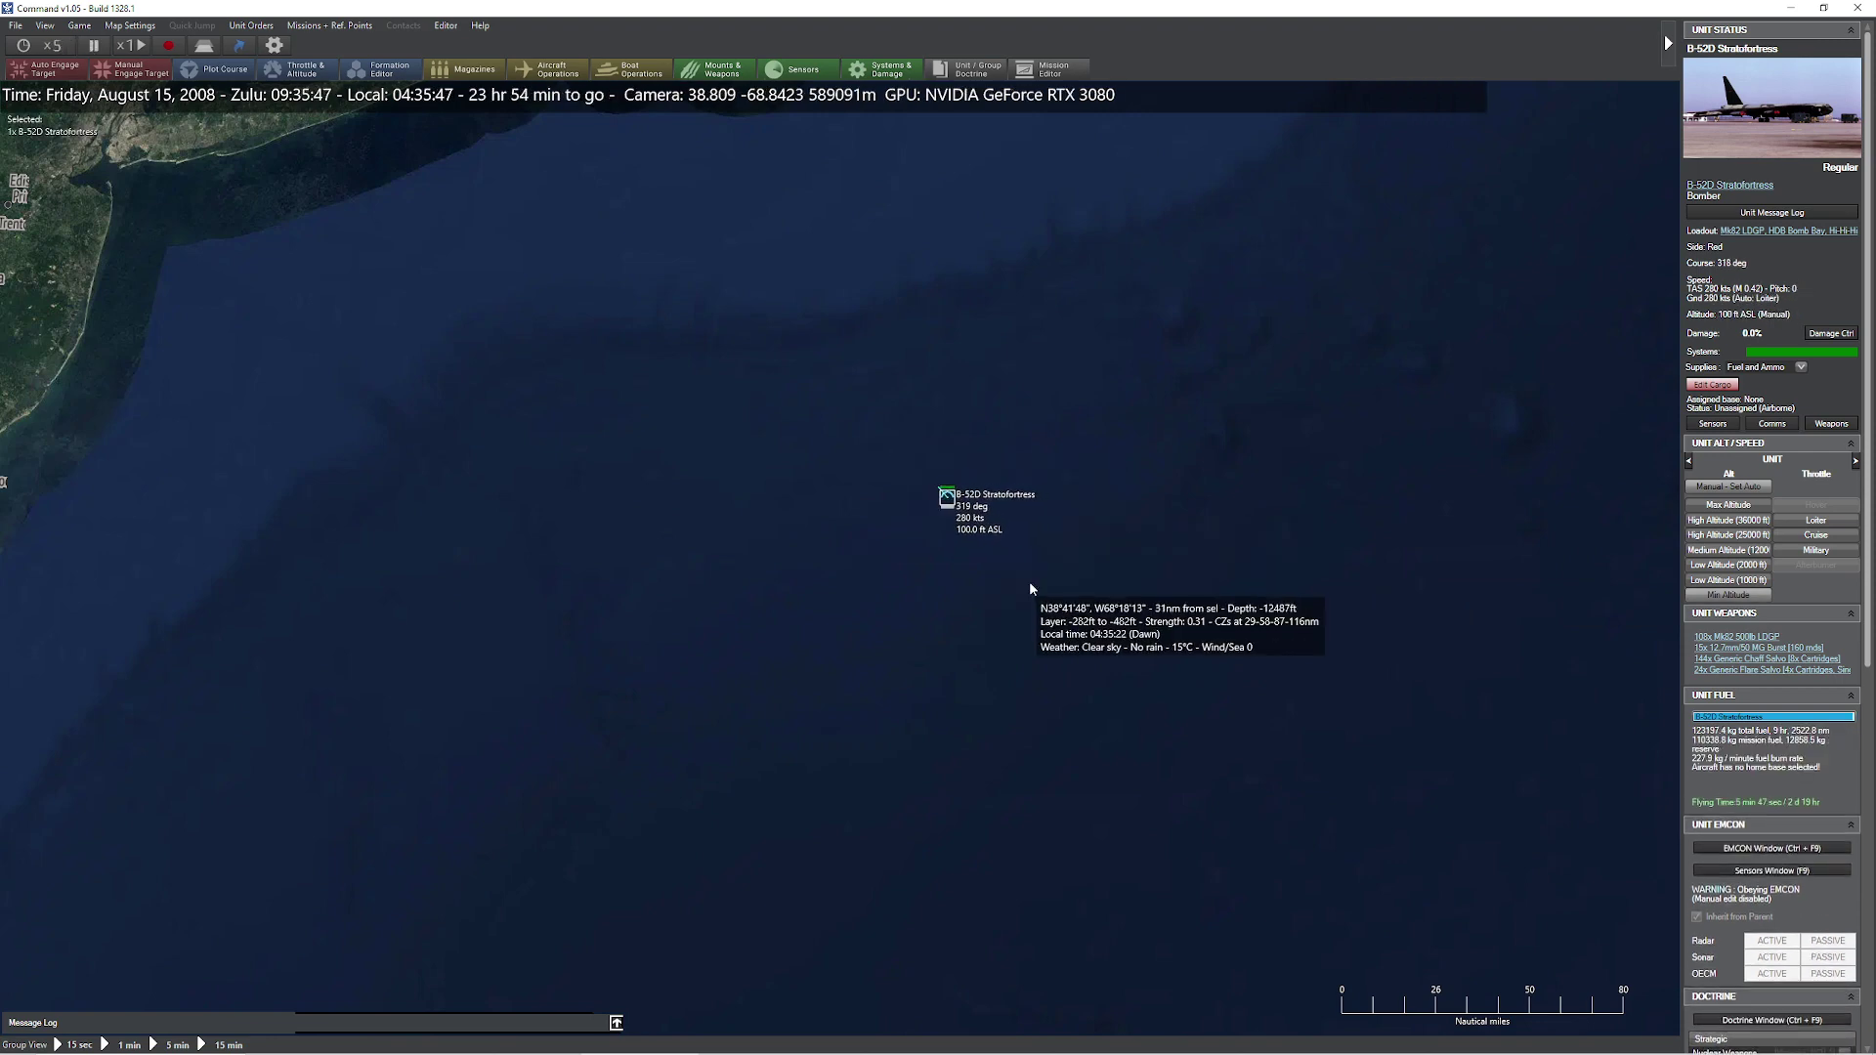
key("minus")
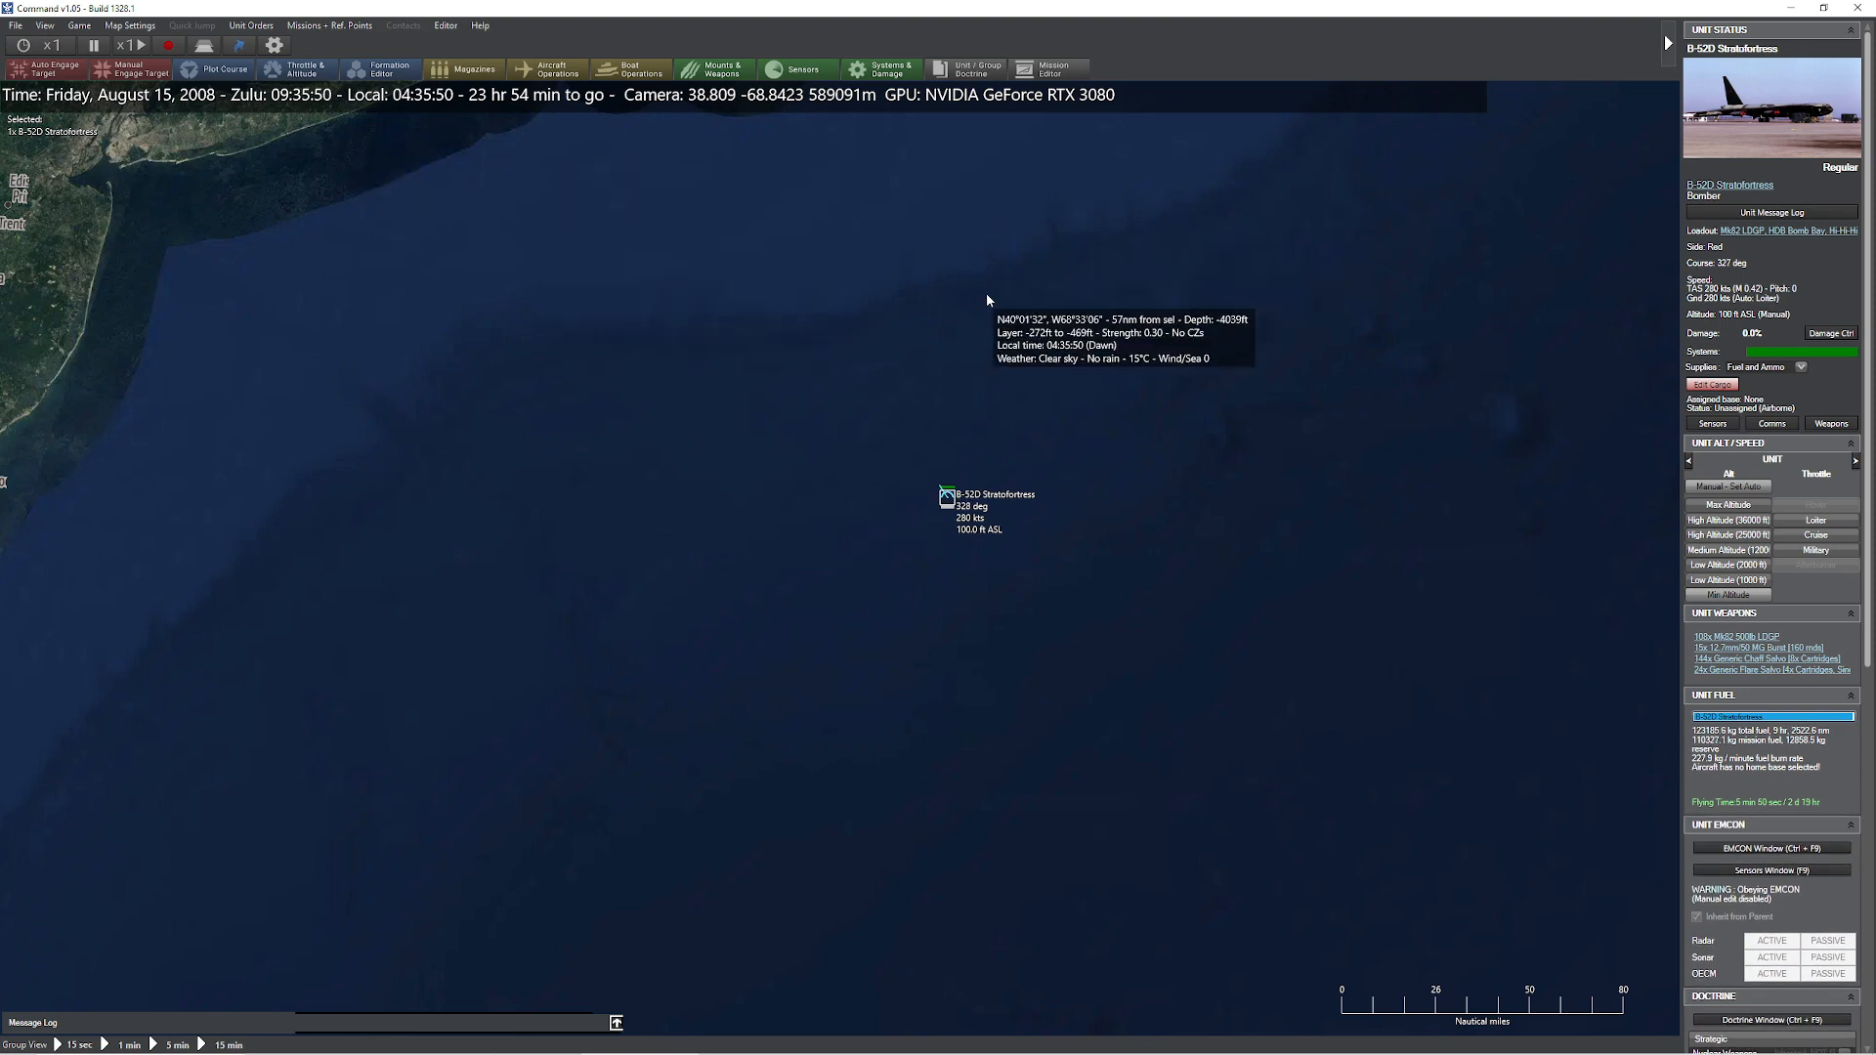
Order the bomber to climb to high altitude and speed the clock up until it reaches 36,000 ft
left_click(1724, 523)
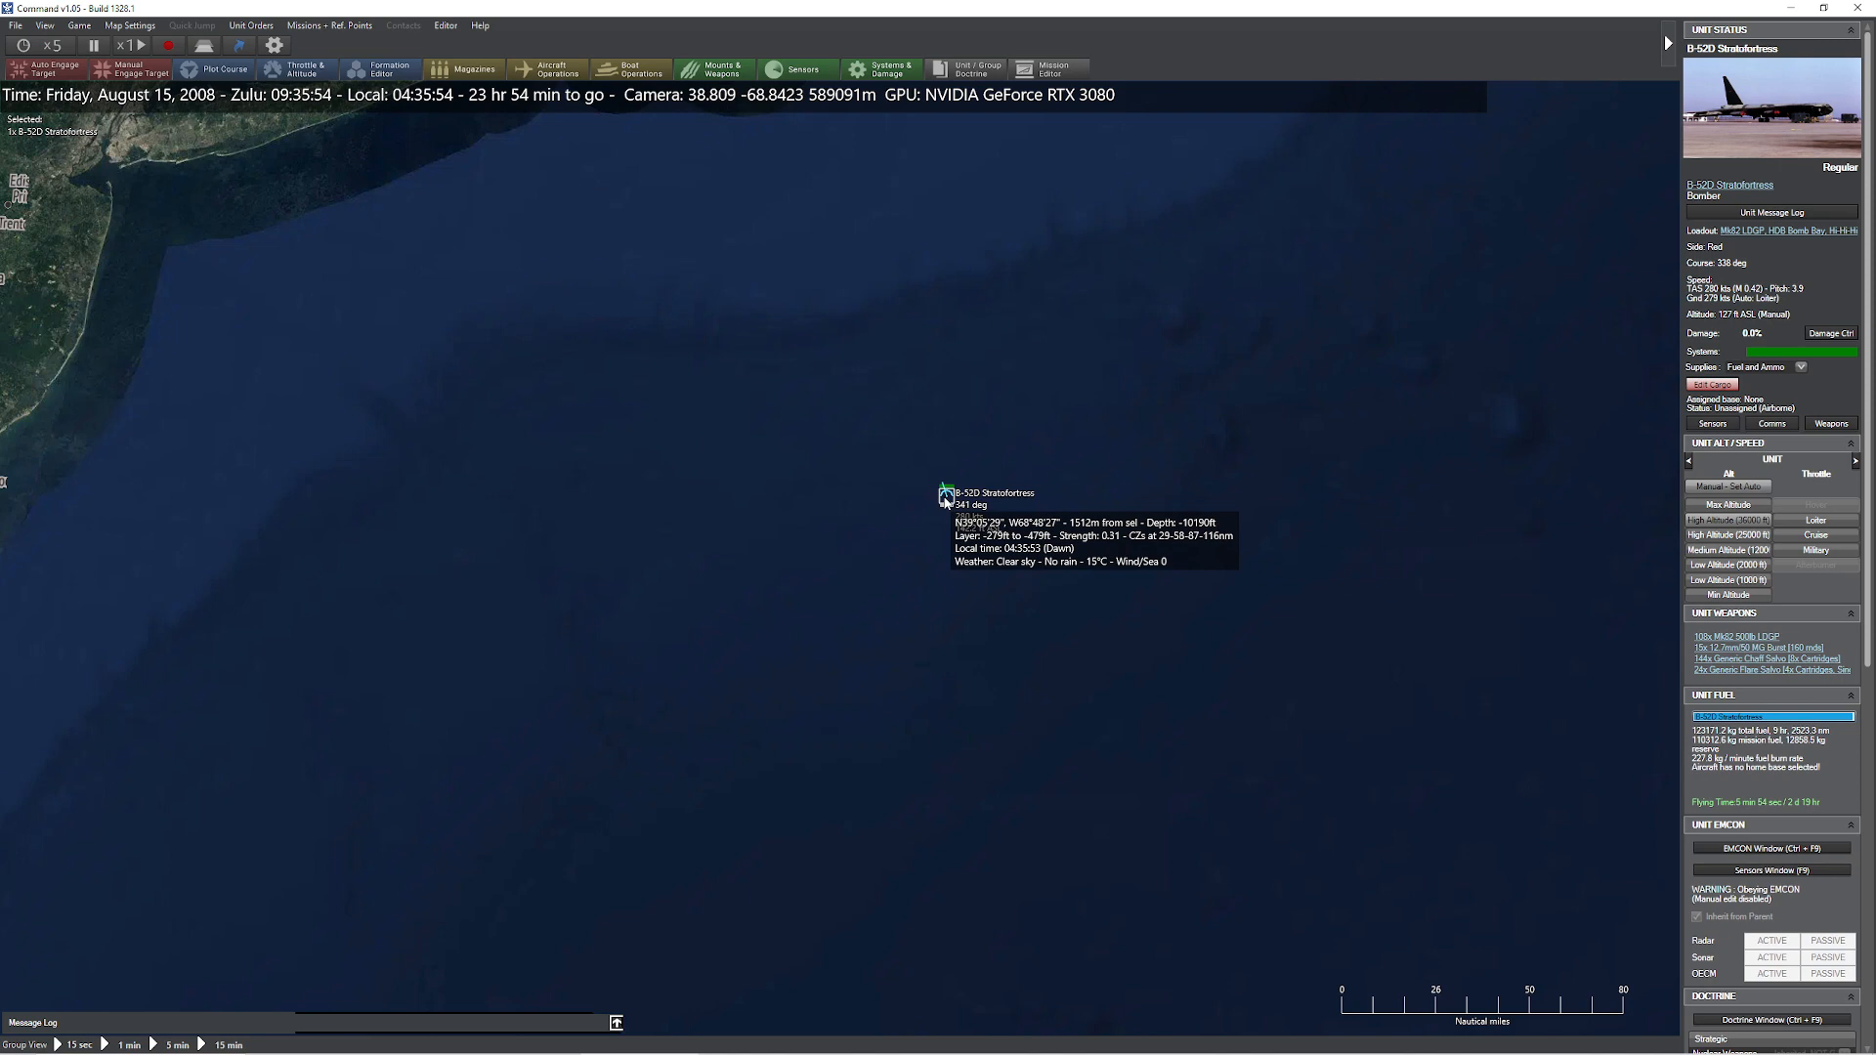
key("plus")
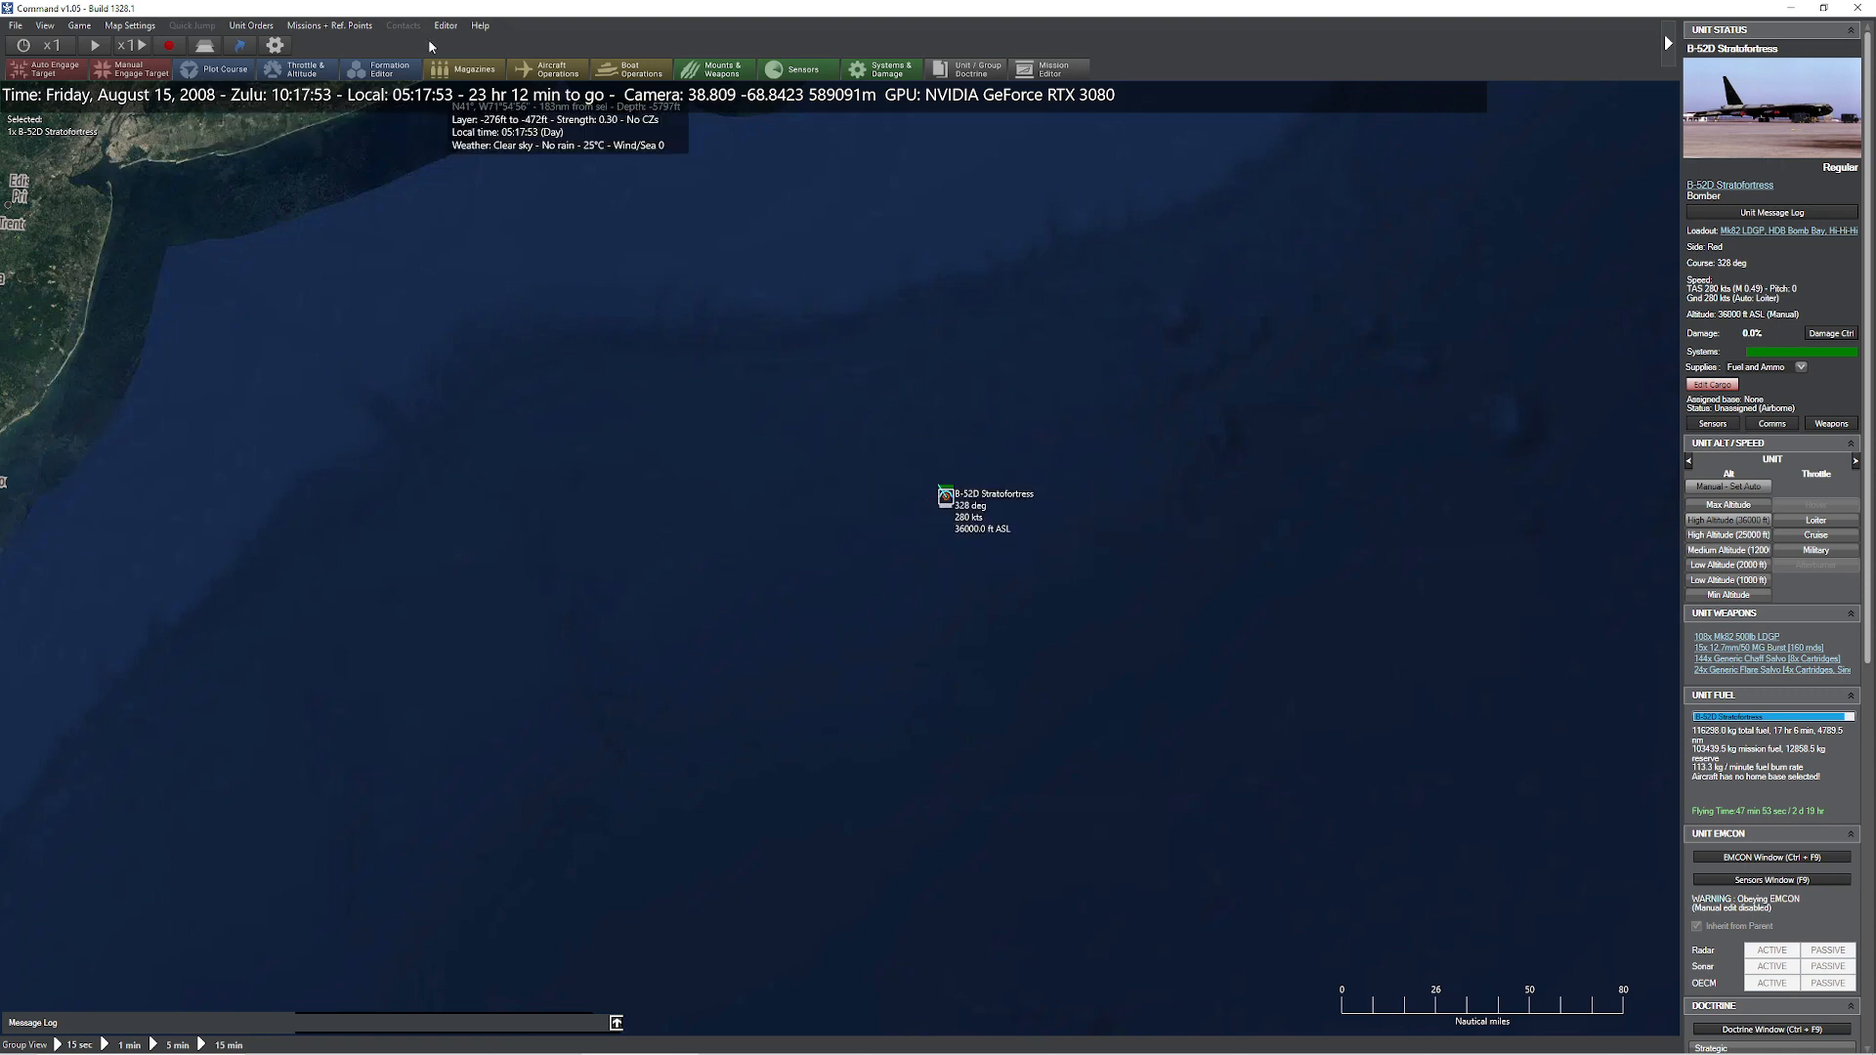
Delete the B-52D and reset the scenario's current time to 09:30:00
key("Delete")
left_click(456, 23)
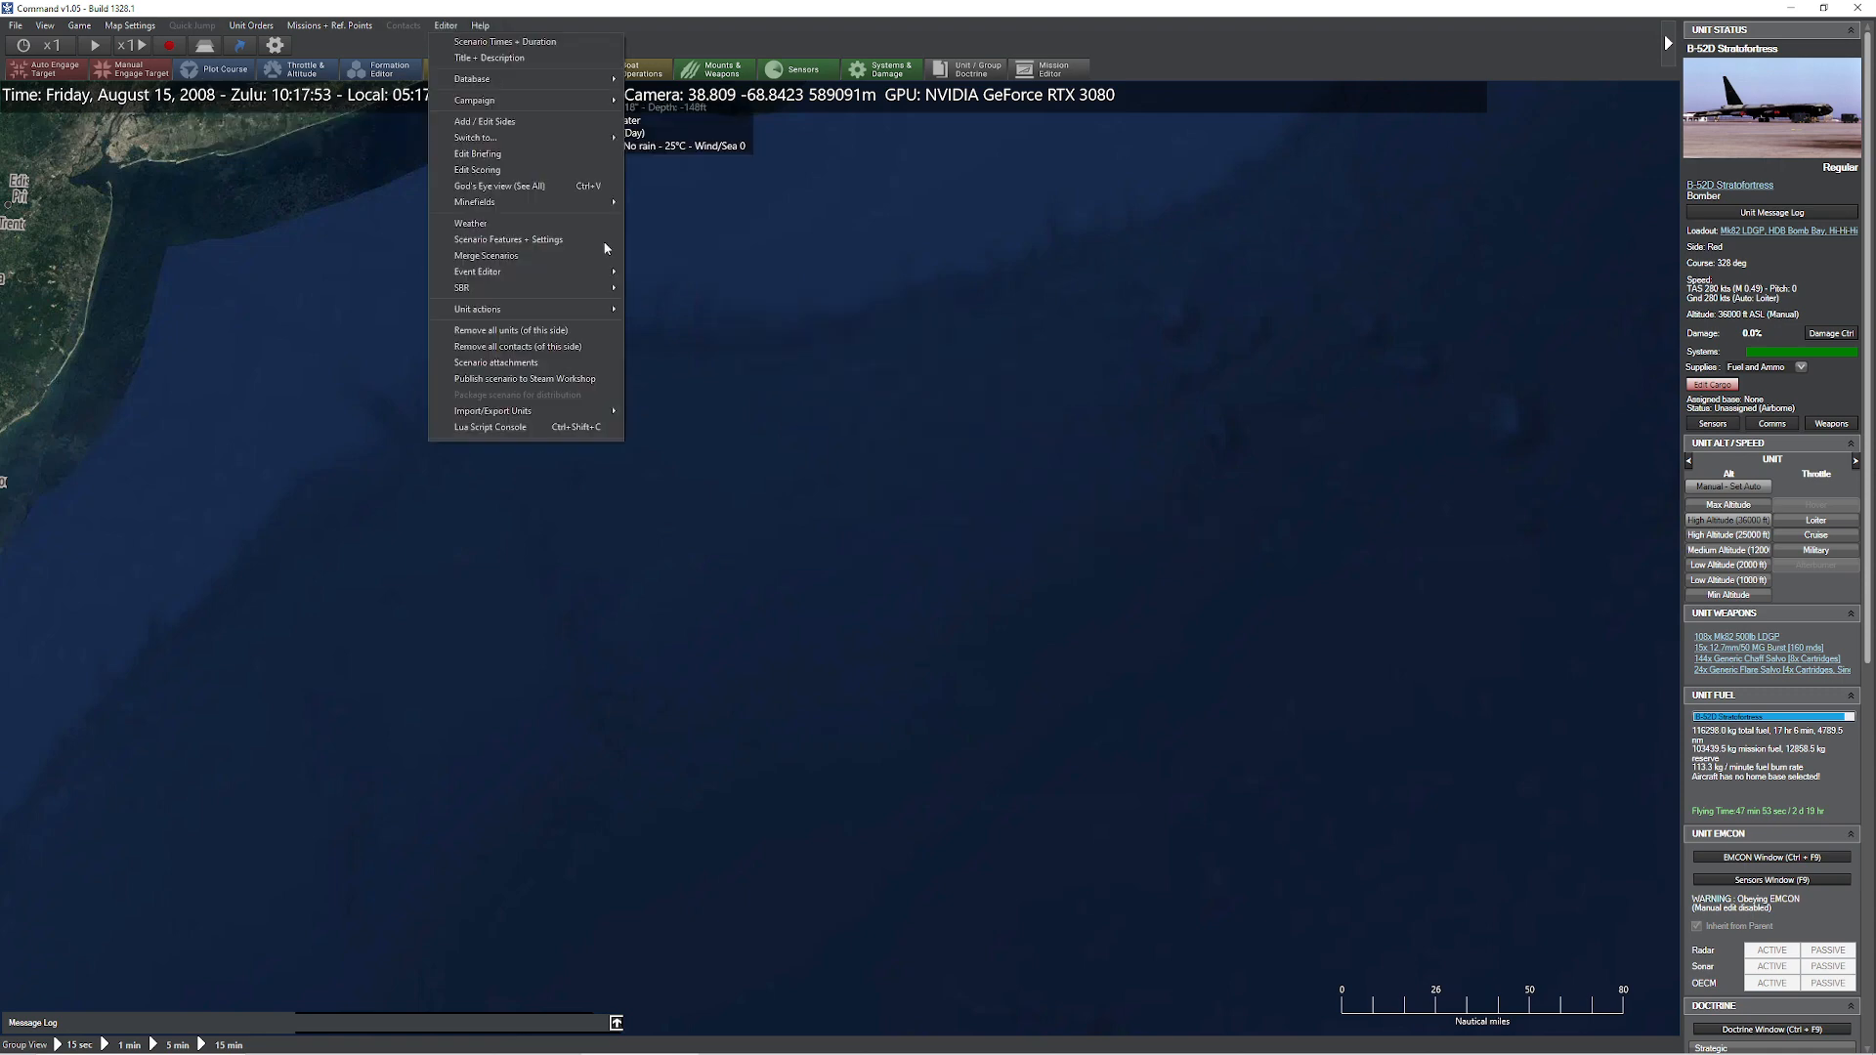
mouse_move(500, 100)
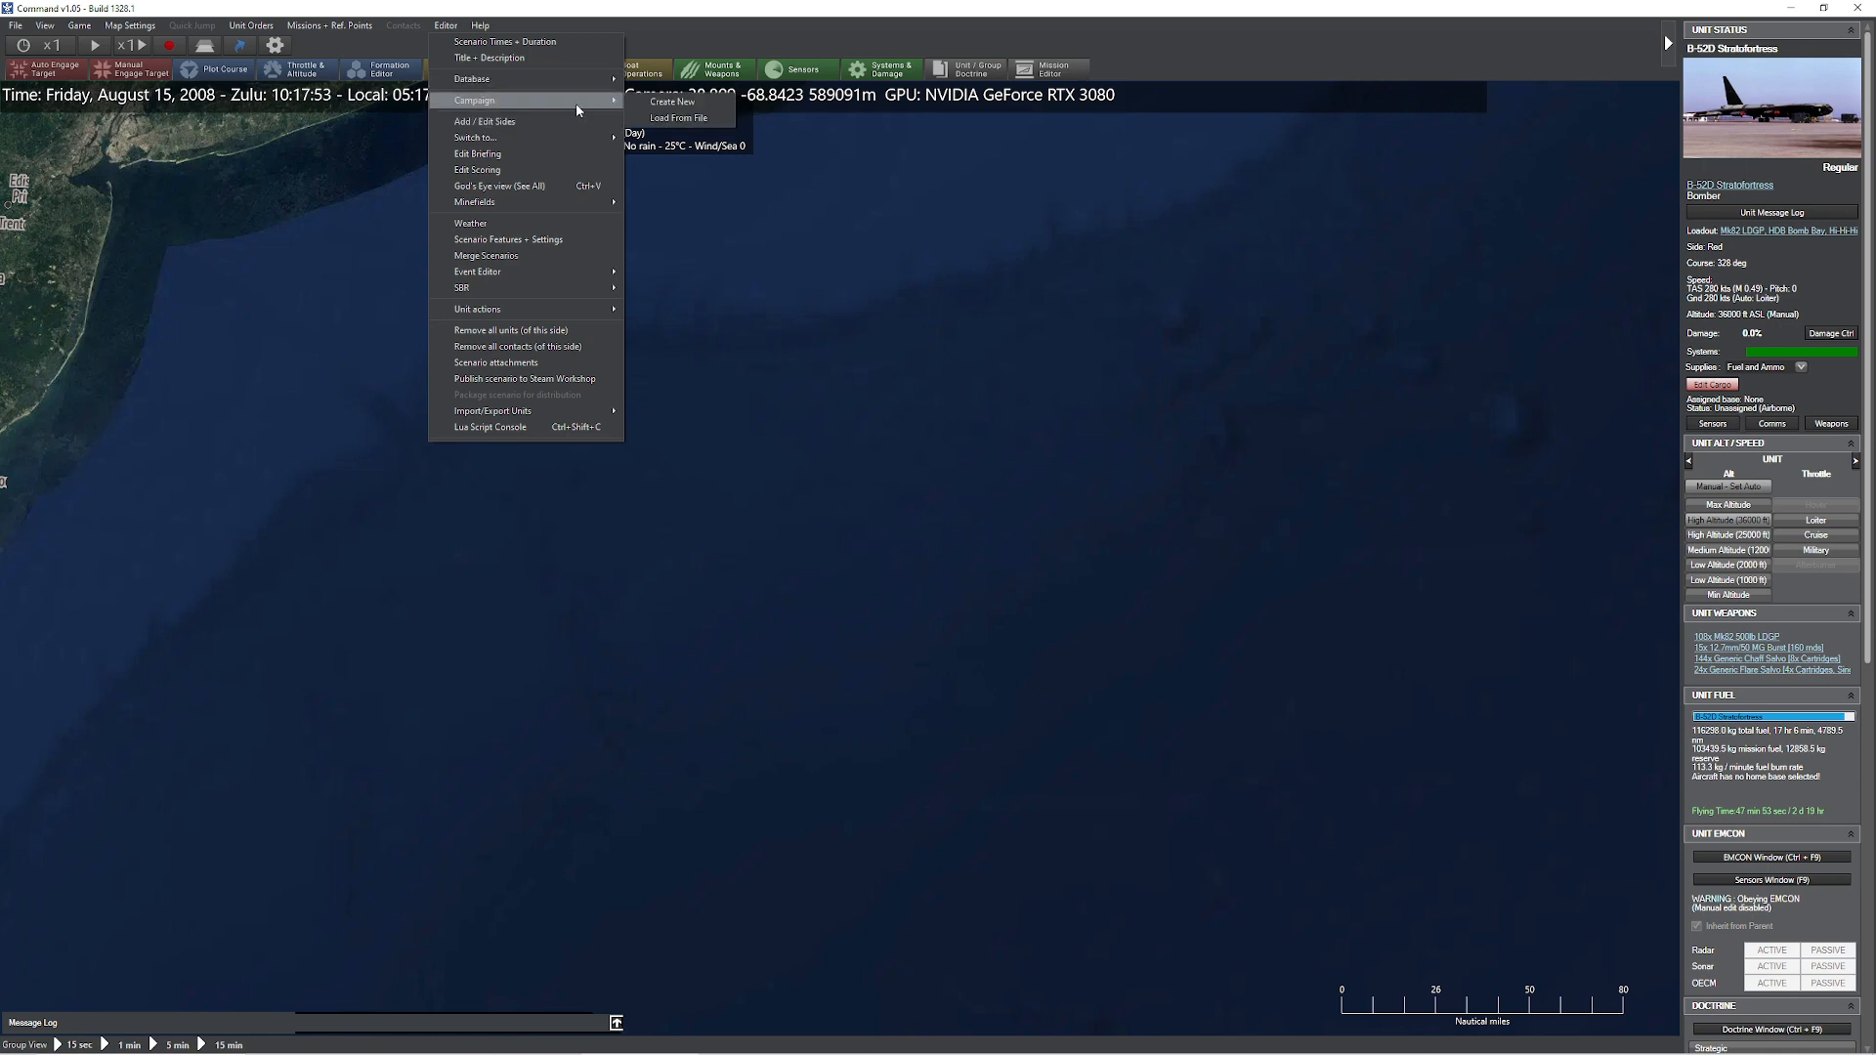
left_click(569, 41)
left_click(889, 438)
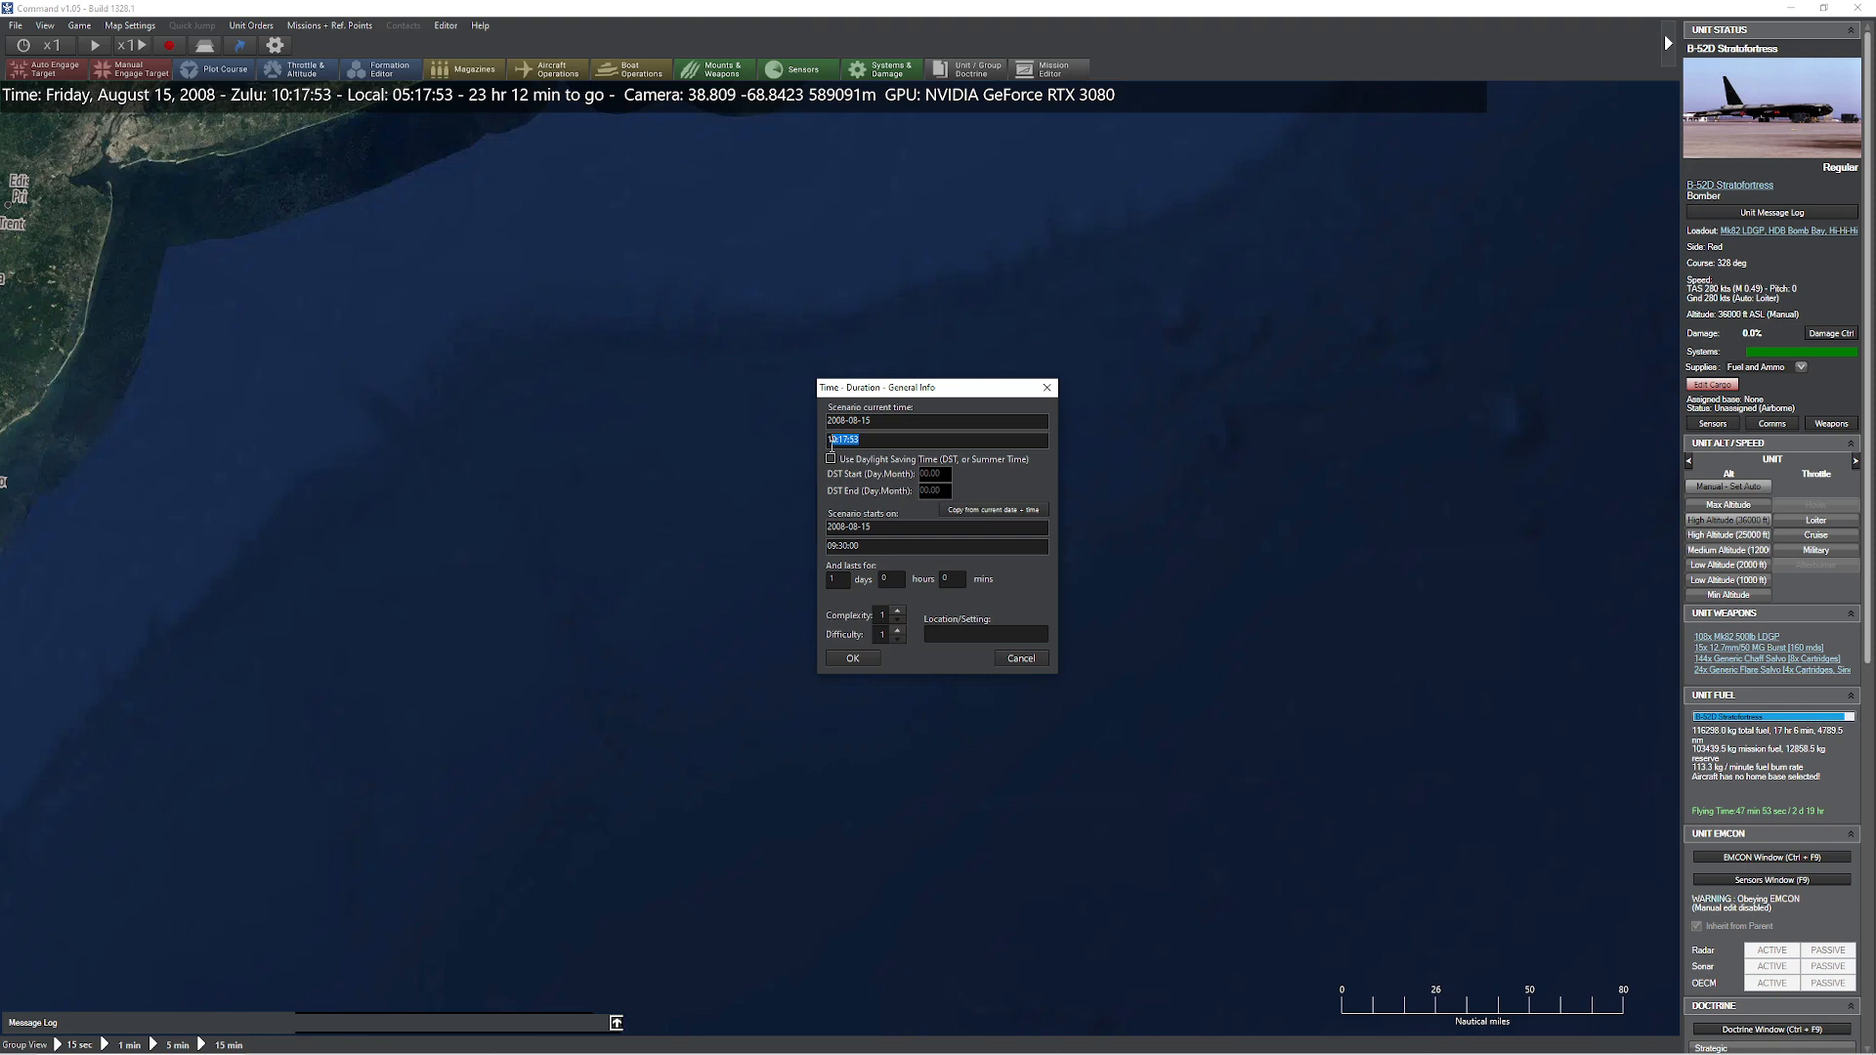
type("09:30:00")
left_click(872, 654)
Place a new B-52D carrying the Mk84 LDGP bomb loadout offshore
key("Insert")
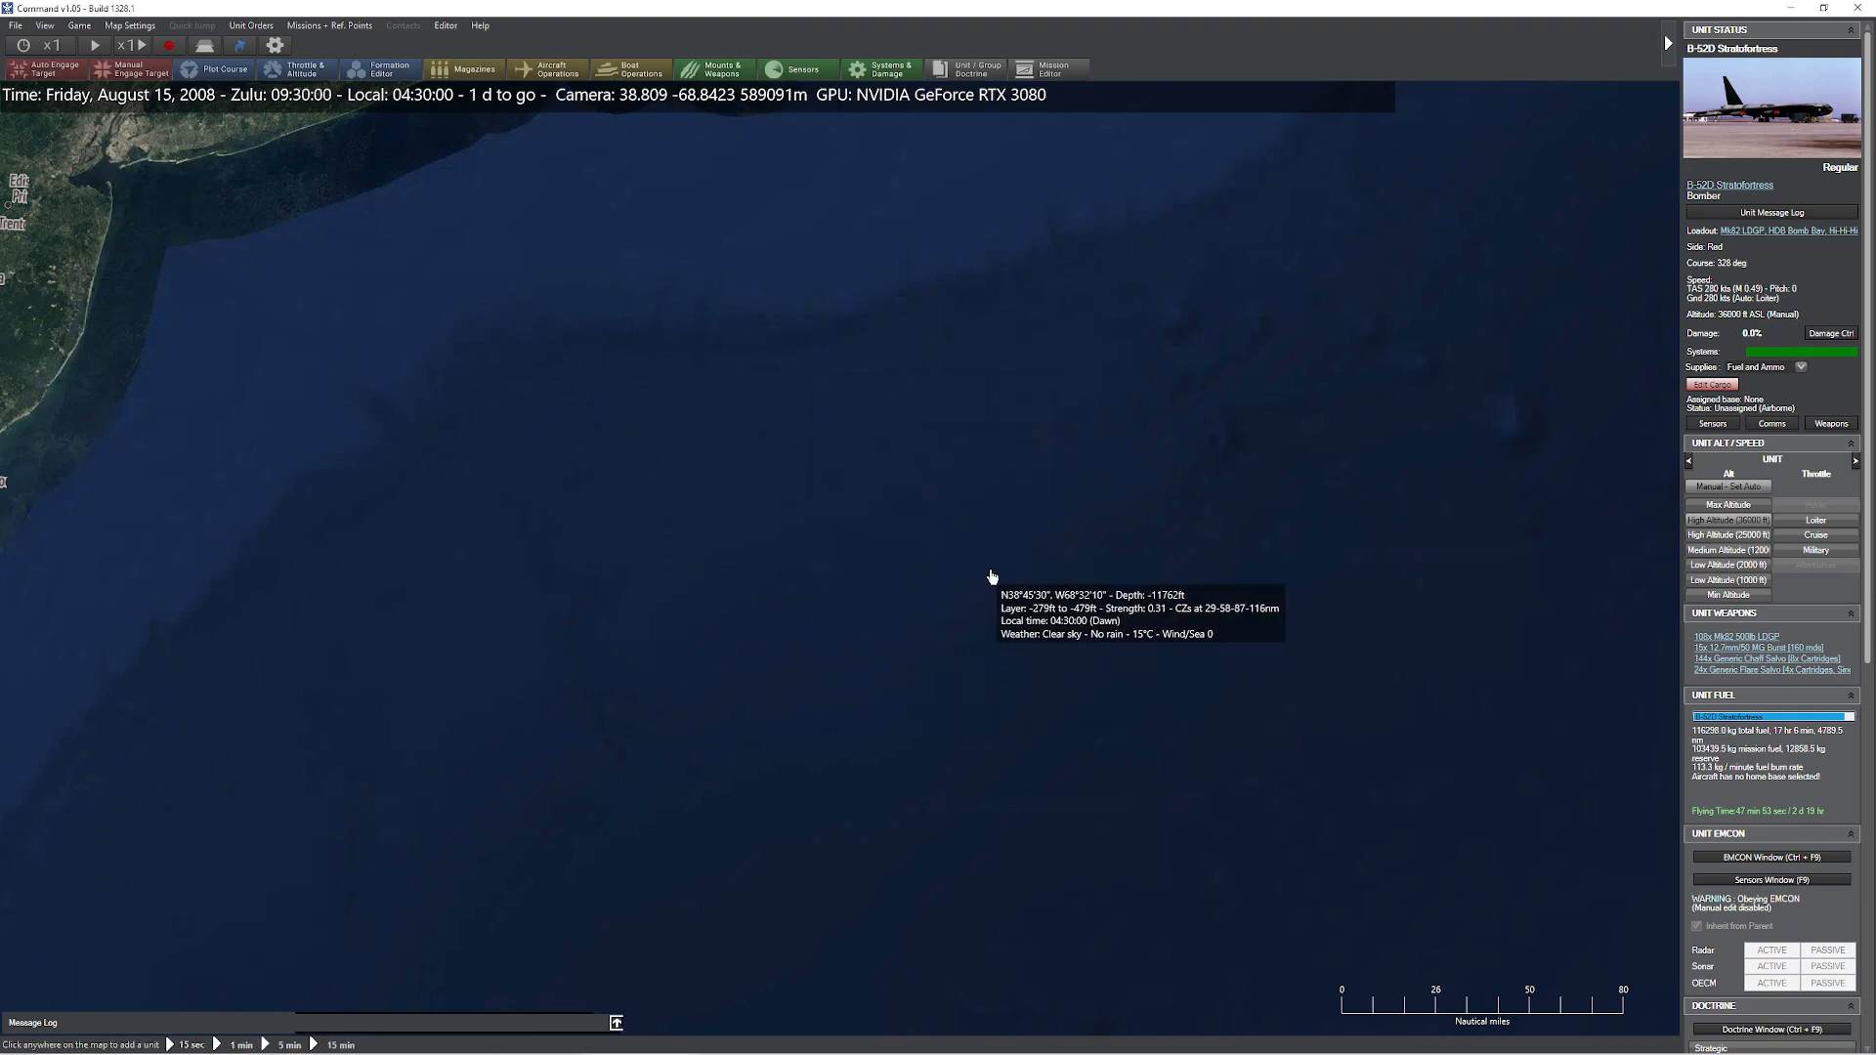
left_click(988, 560)
left_click(667, 748)
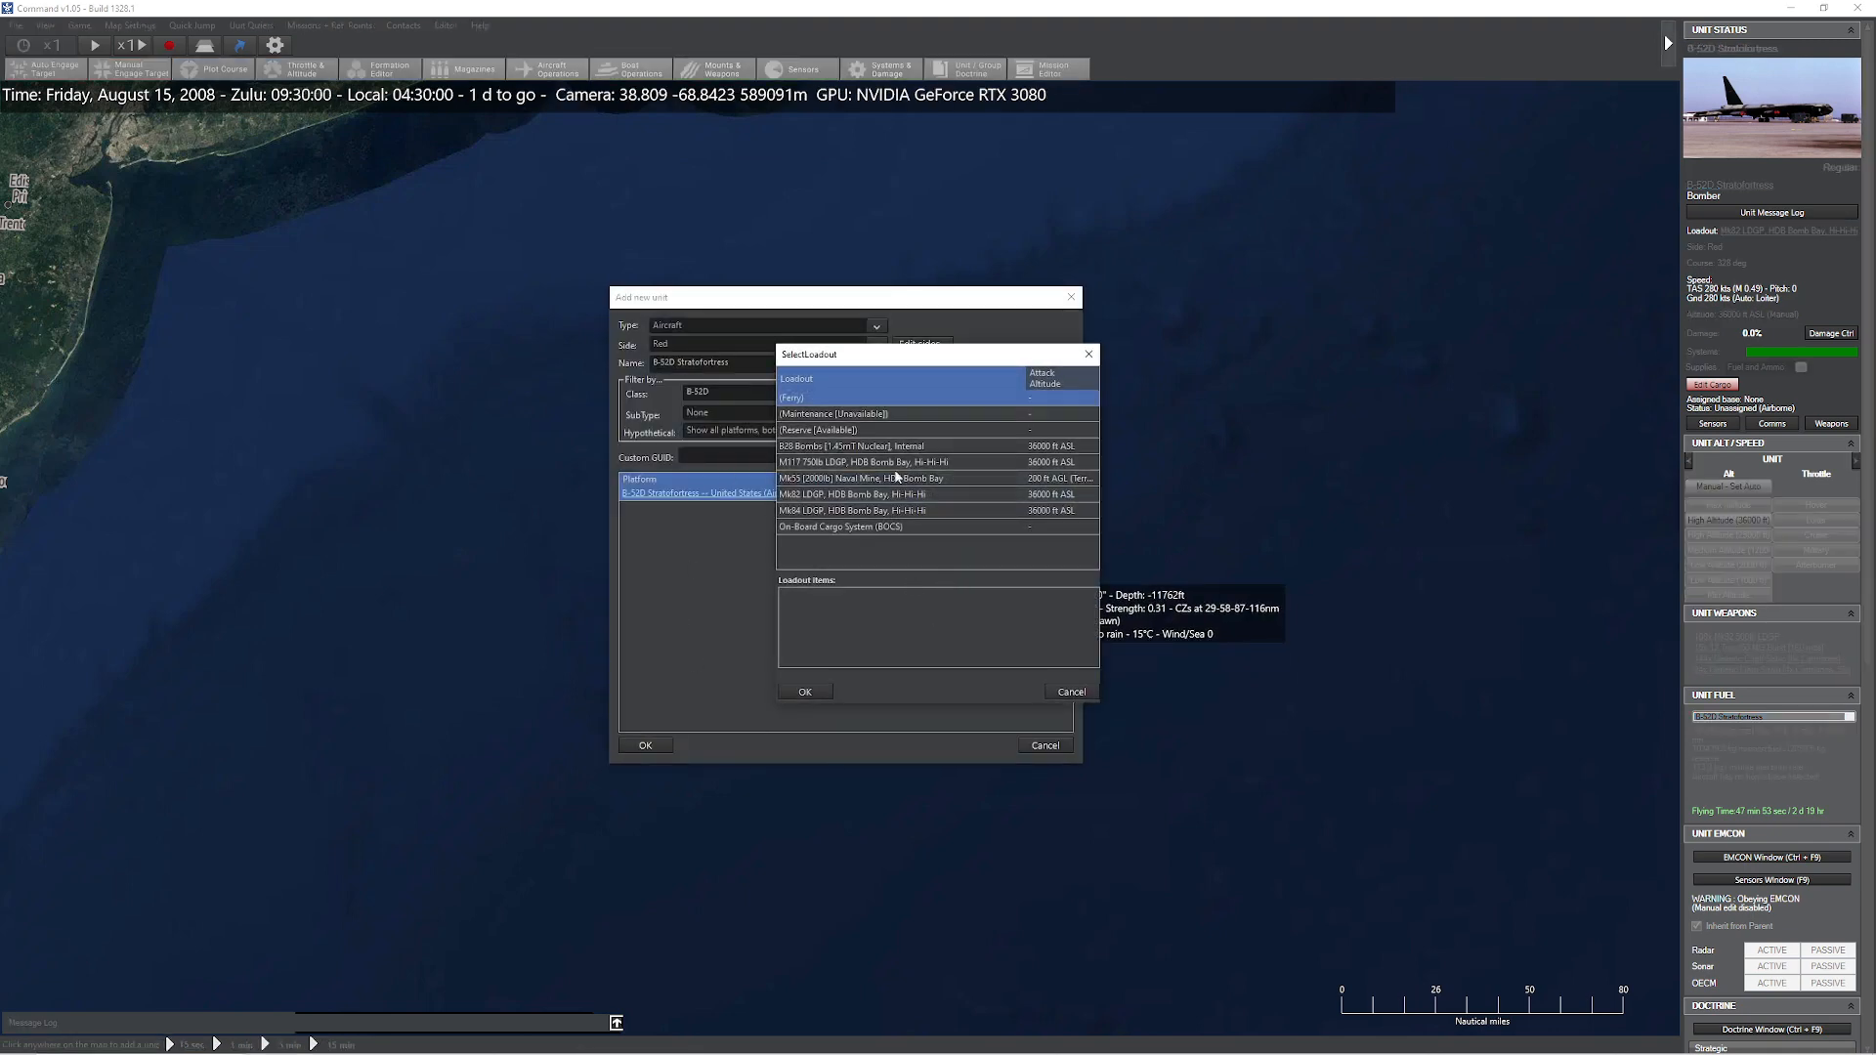
left_click(893, 511)
left_click(802, 698)
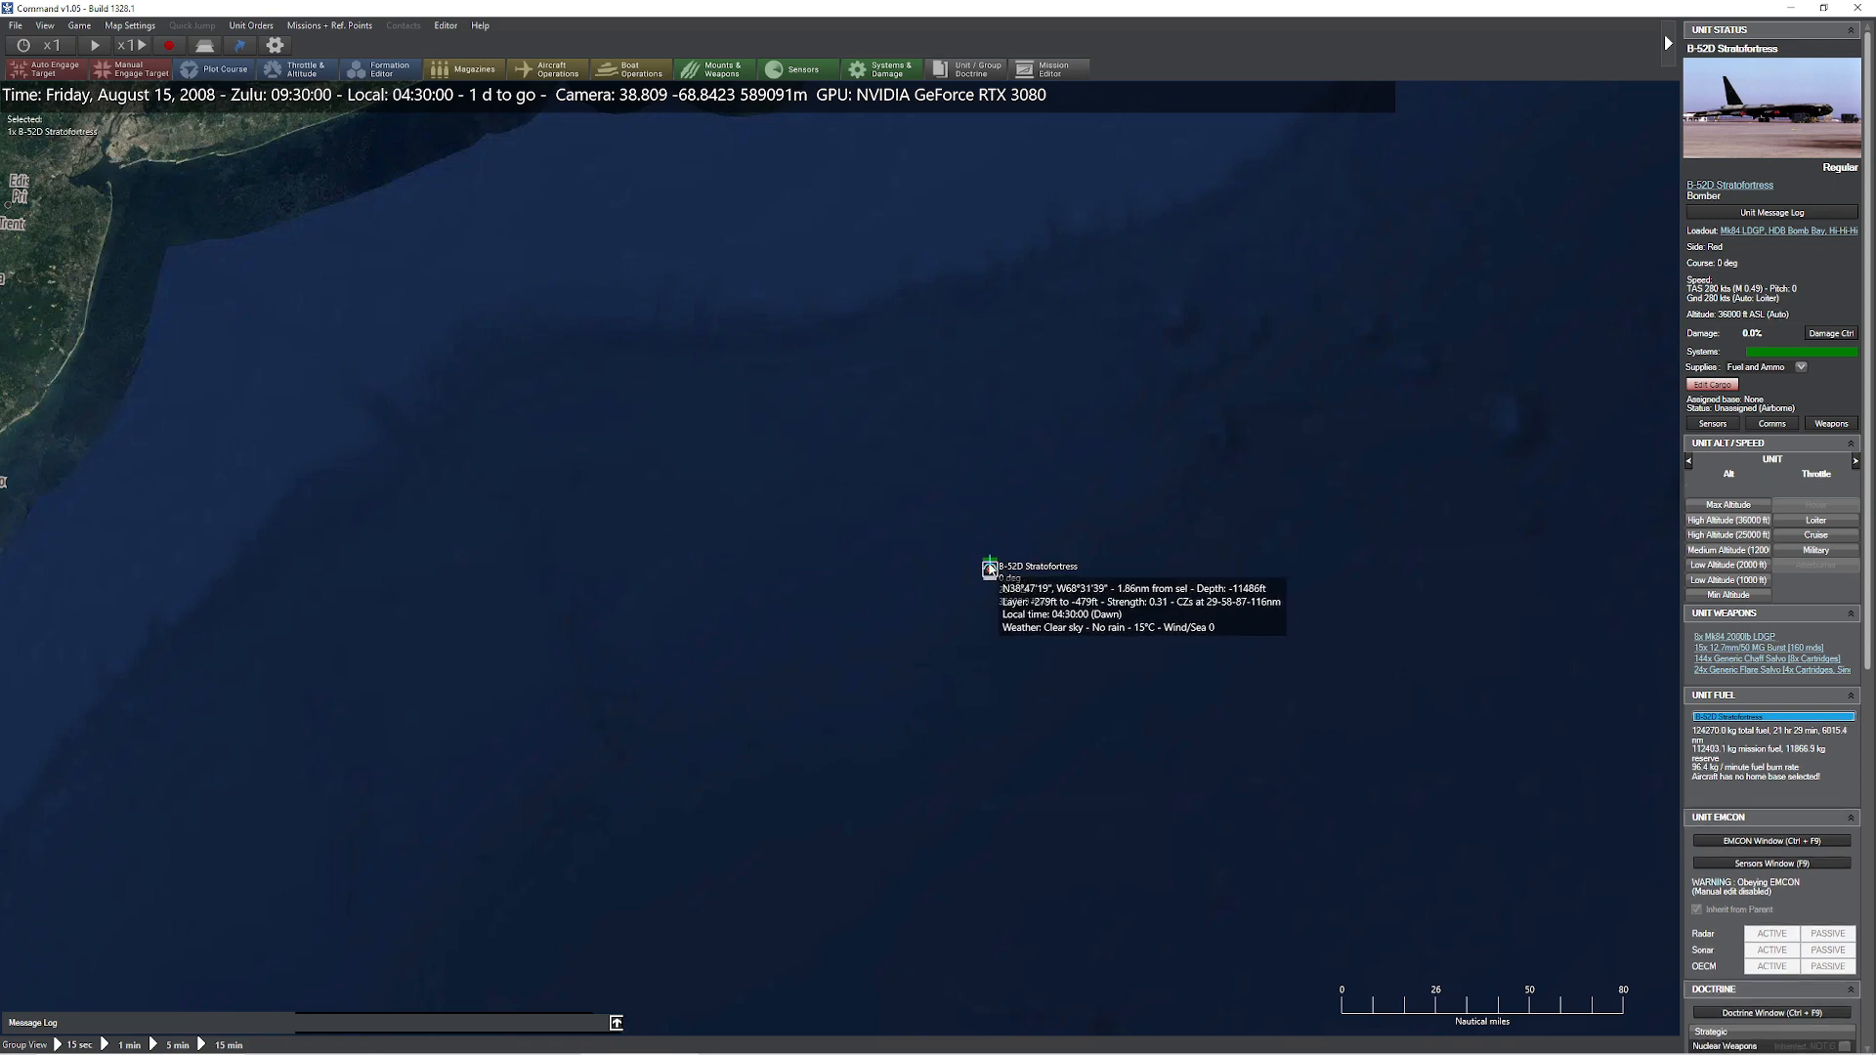
Set the B-52D's current altitude to 1,500 ft via Set unit properties
right_click(989, 566)
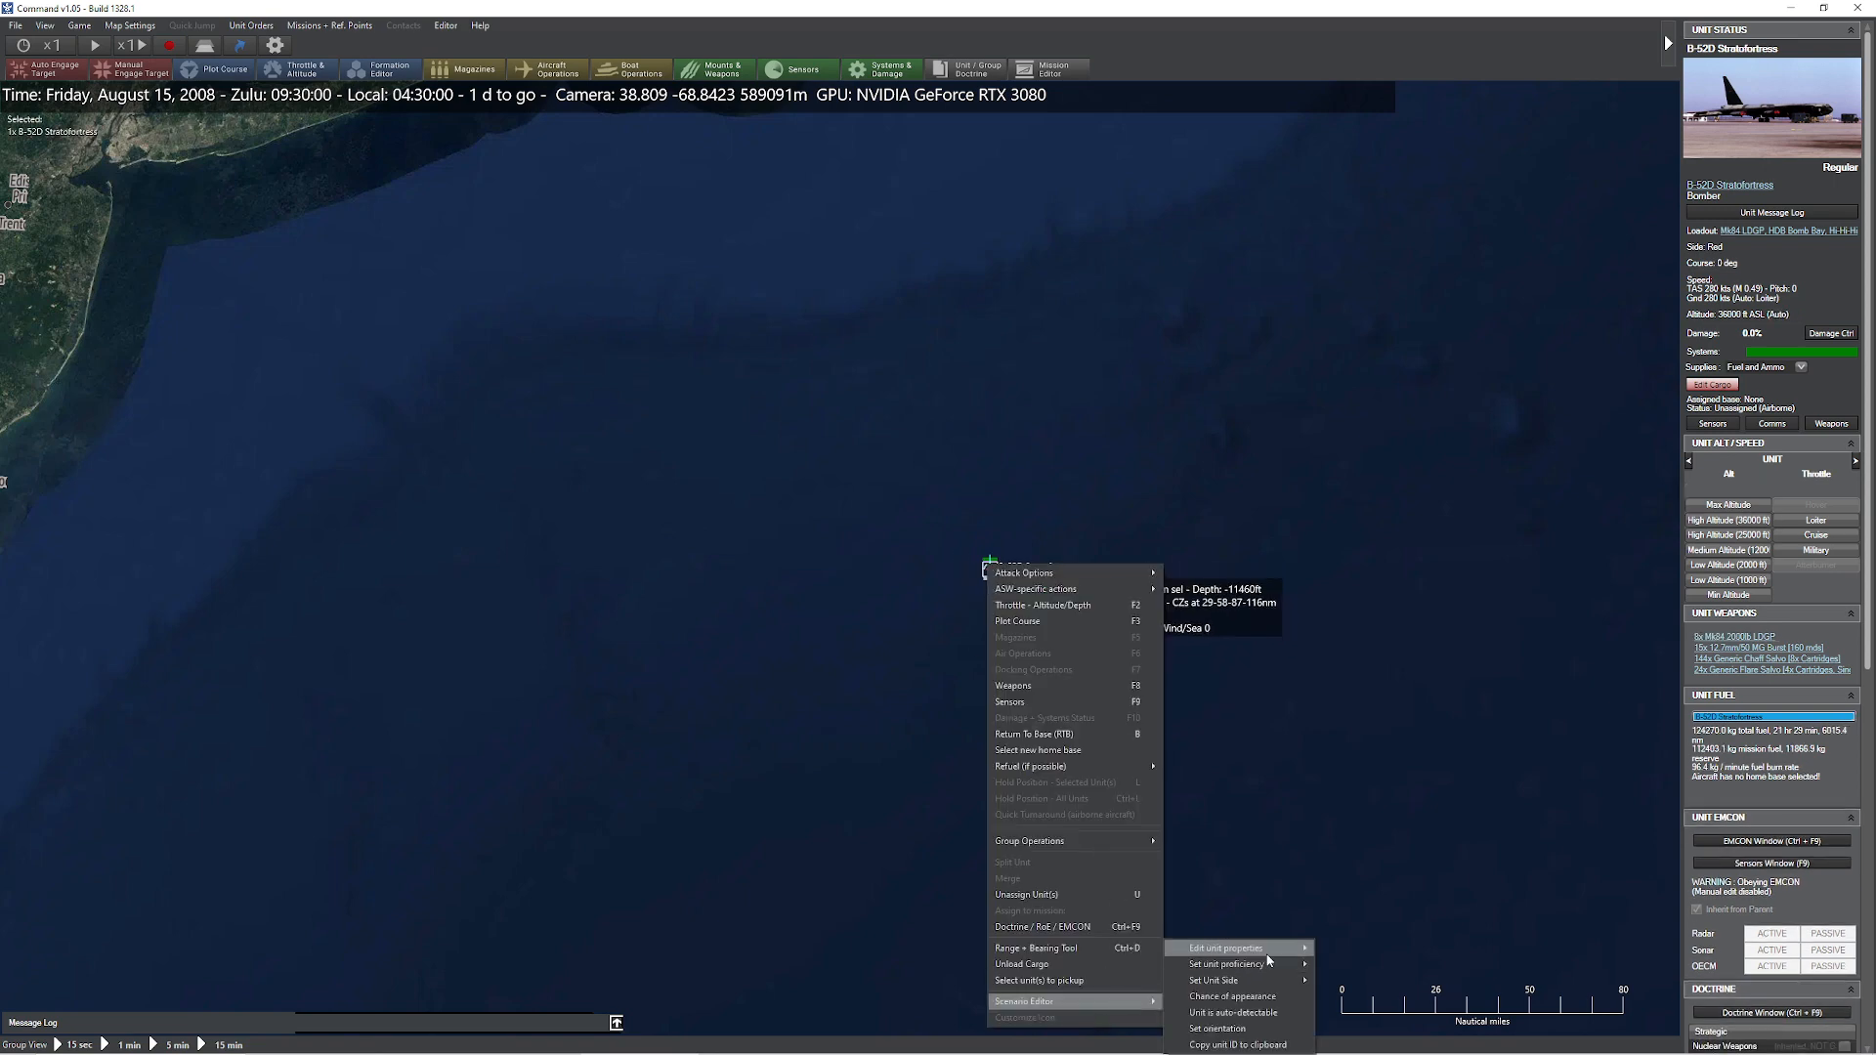
left_click(1388, 999)
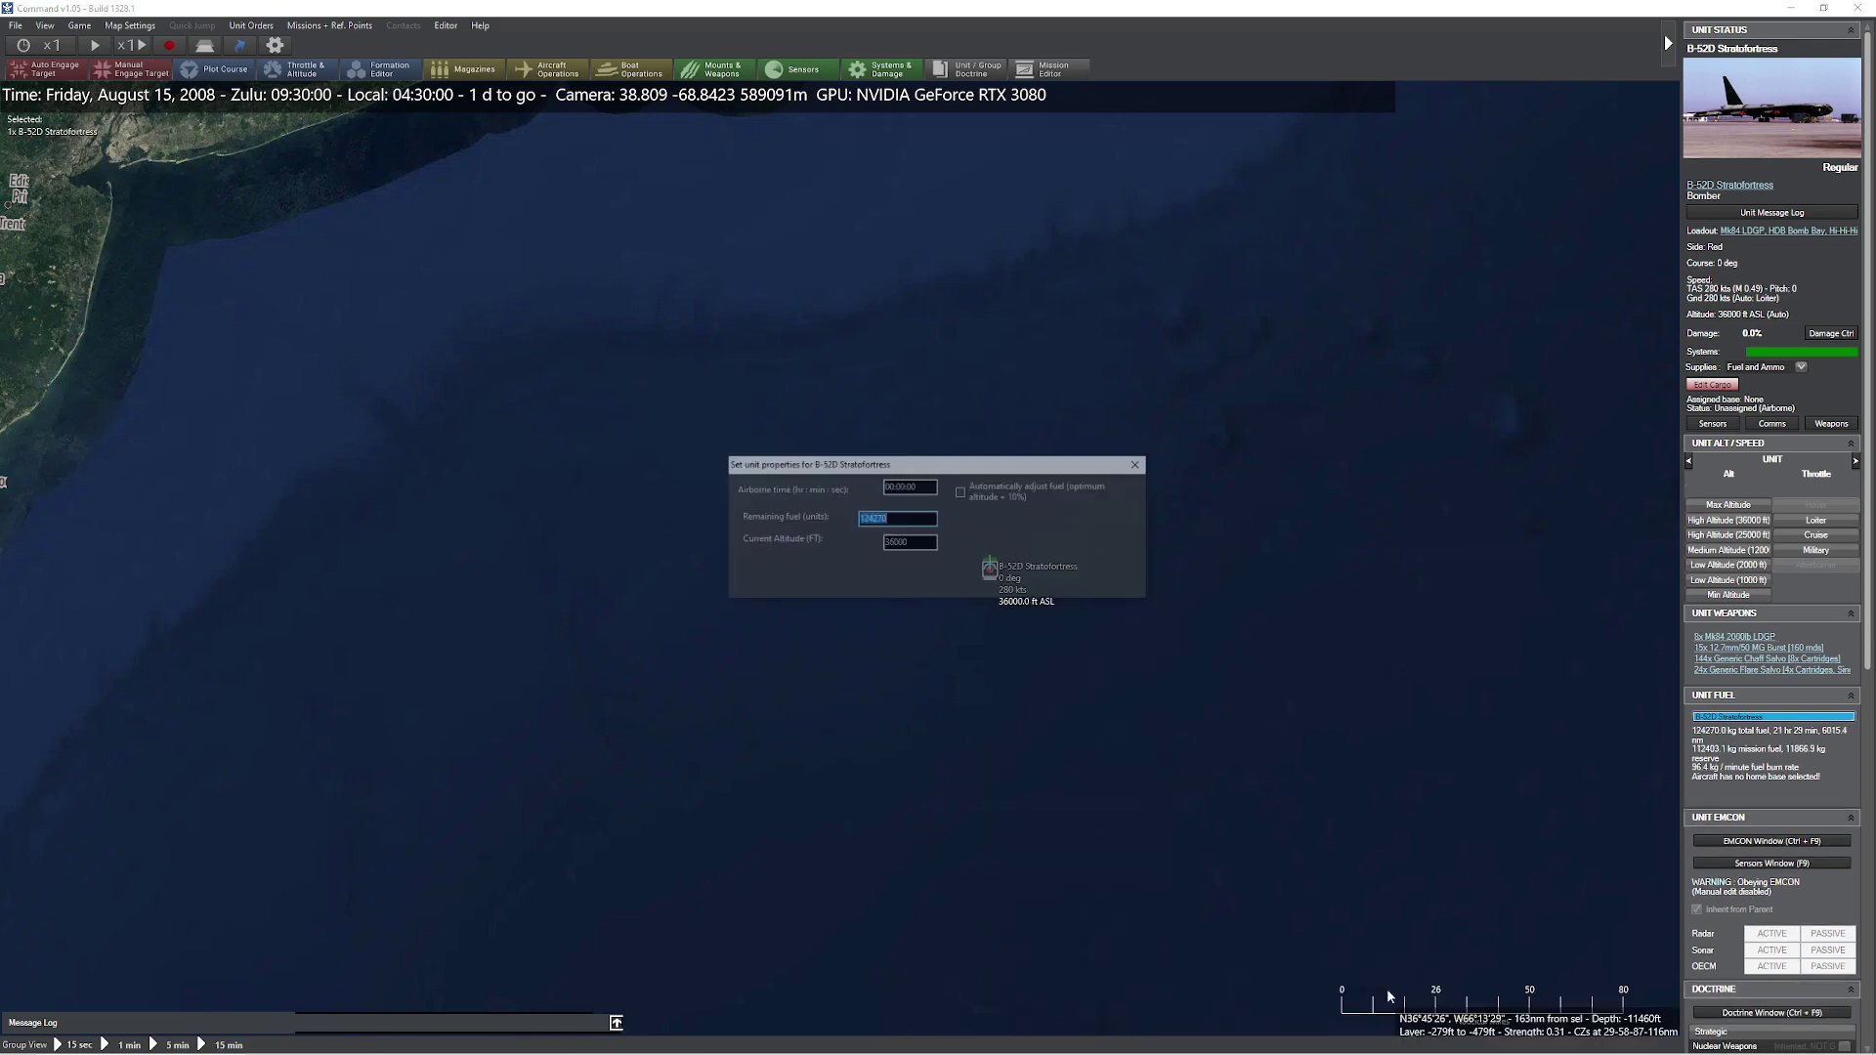
double_click(906, 542)
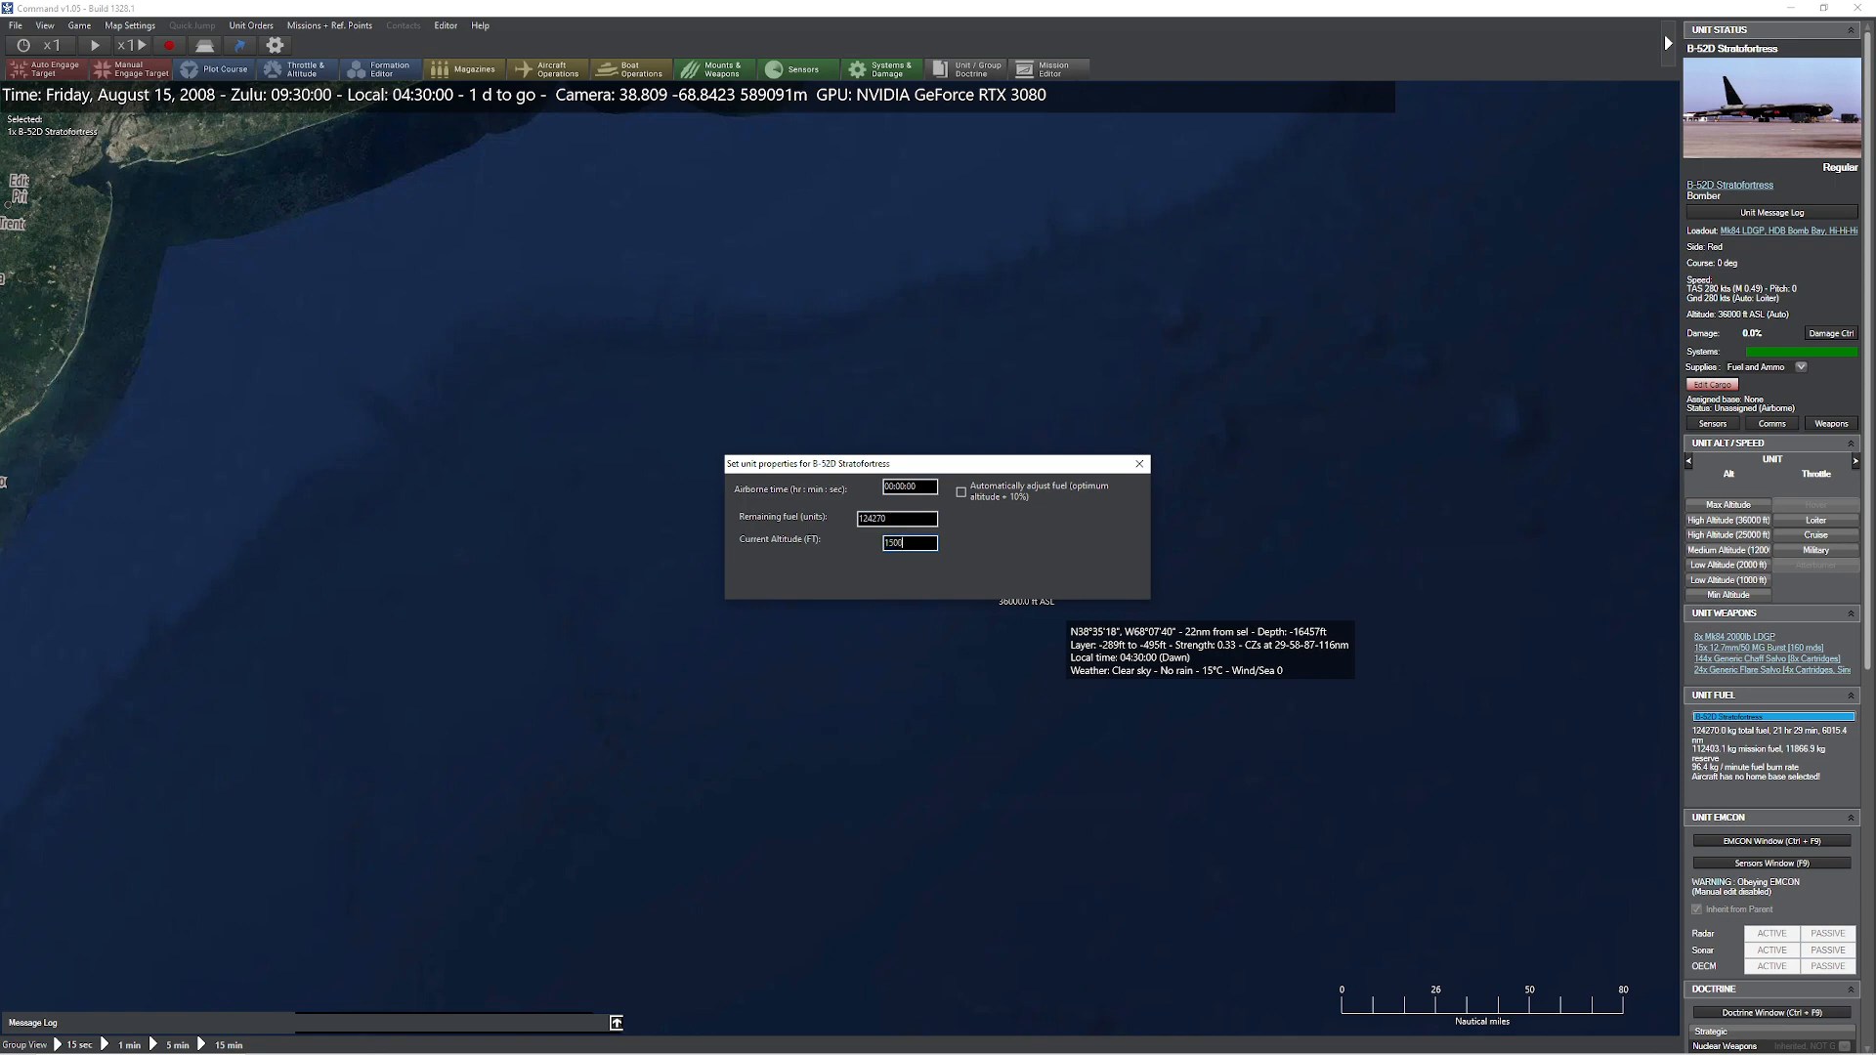
left_click(1138, 463)
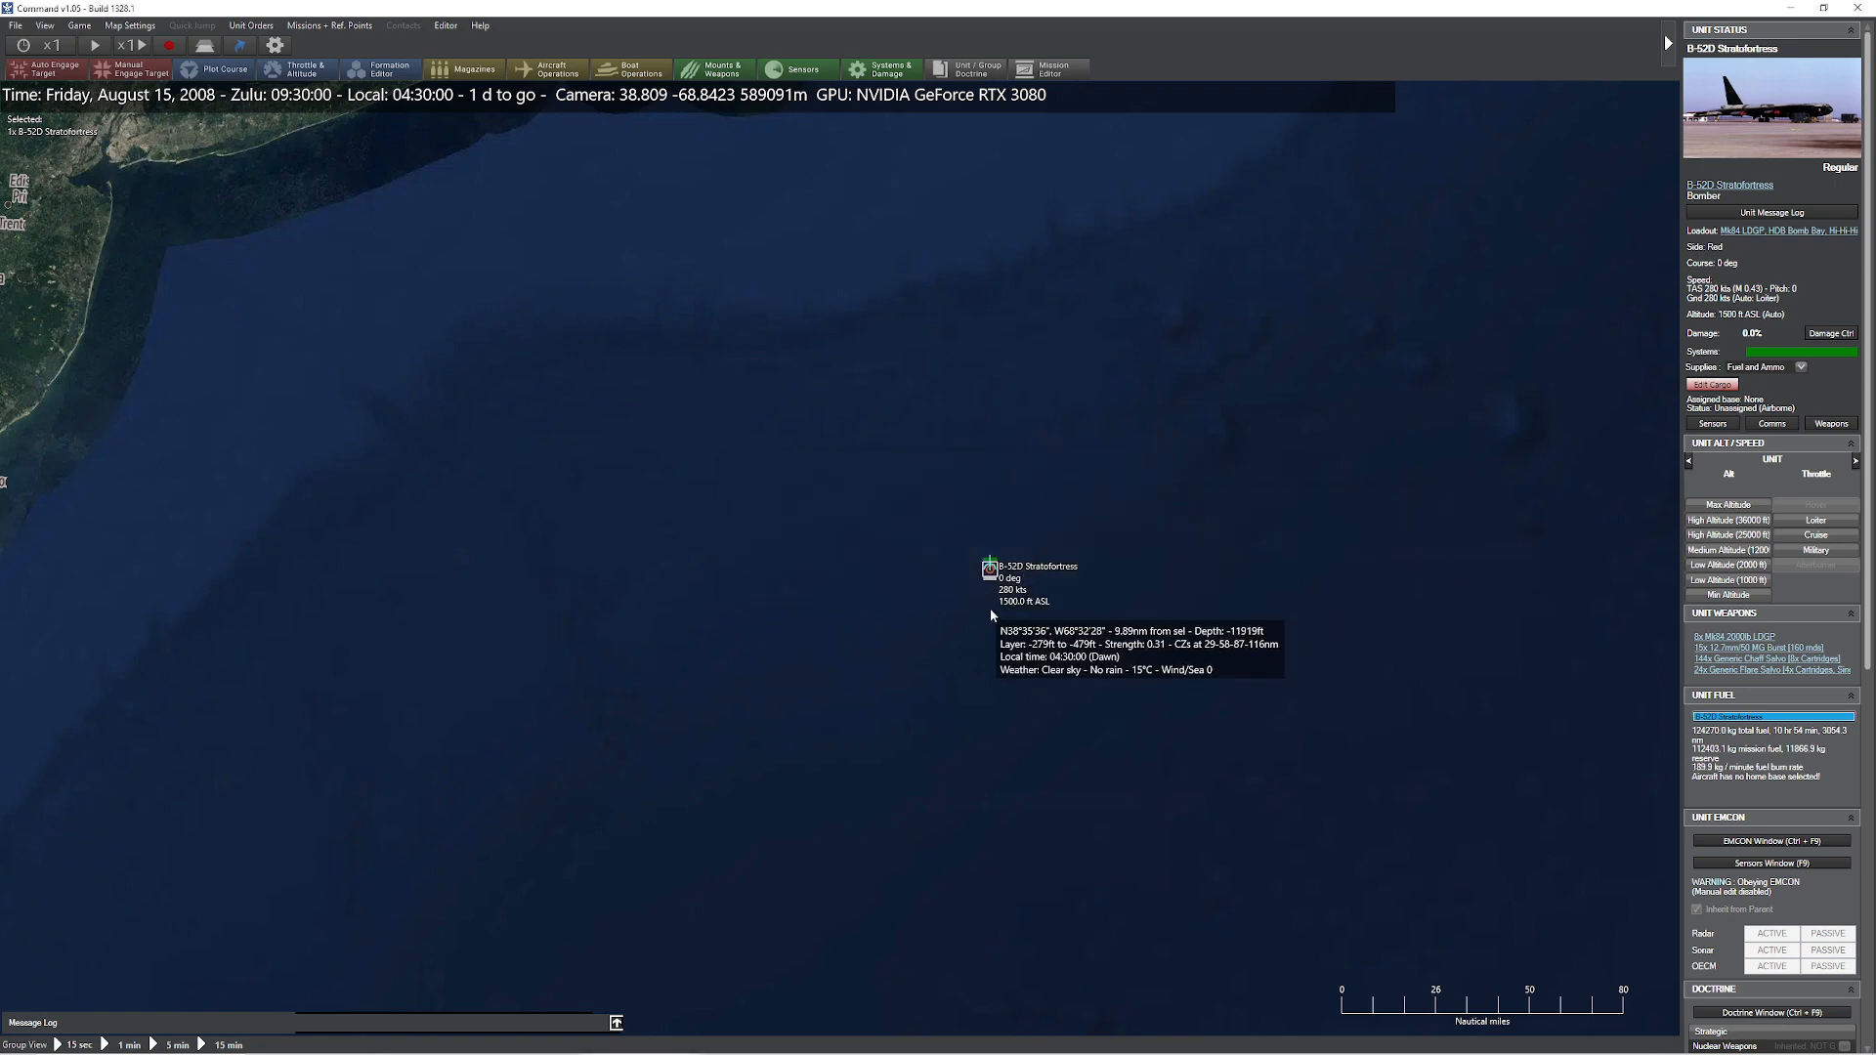
Set the B-52D's current altitude to 40,000 ft via Set unit properties
right_click(991, 569)
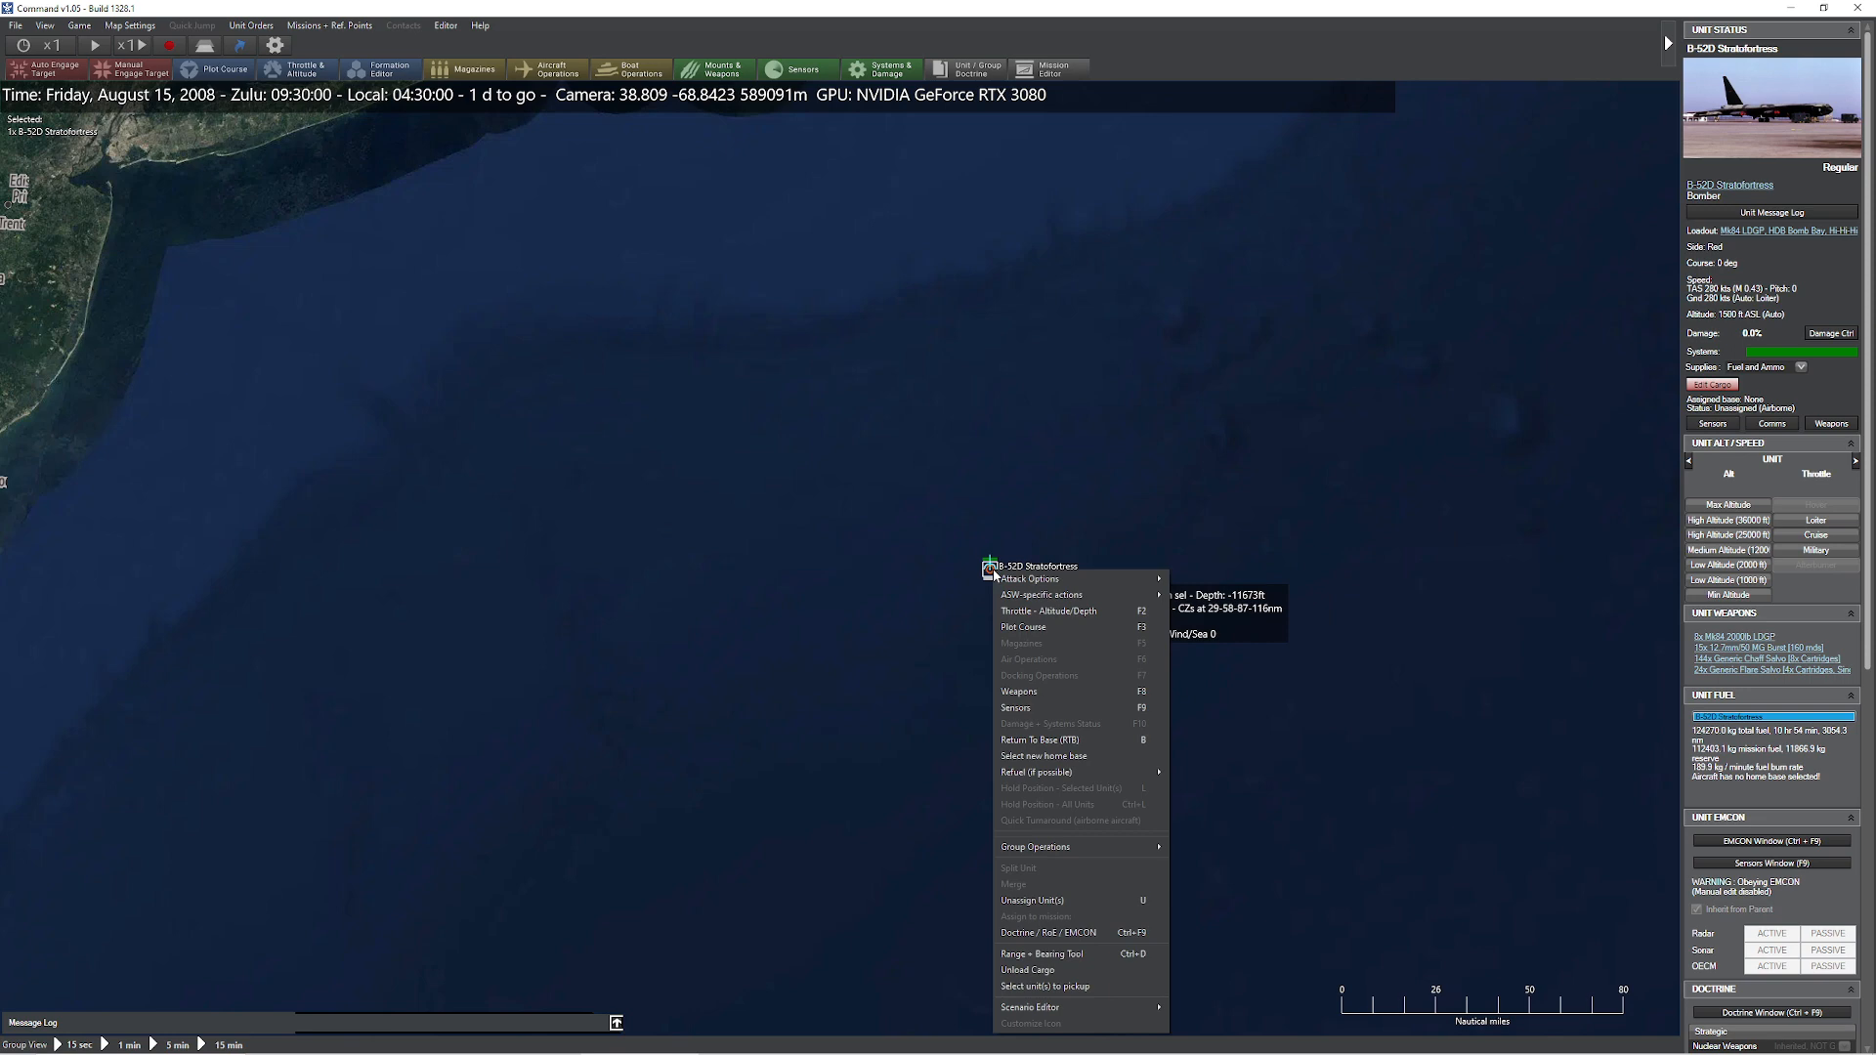
mouse_move(1231, 948)
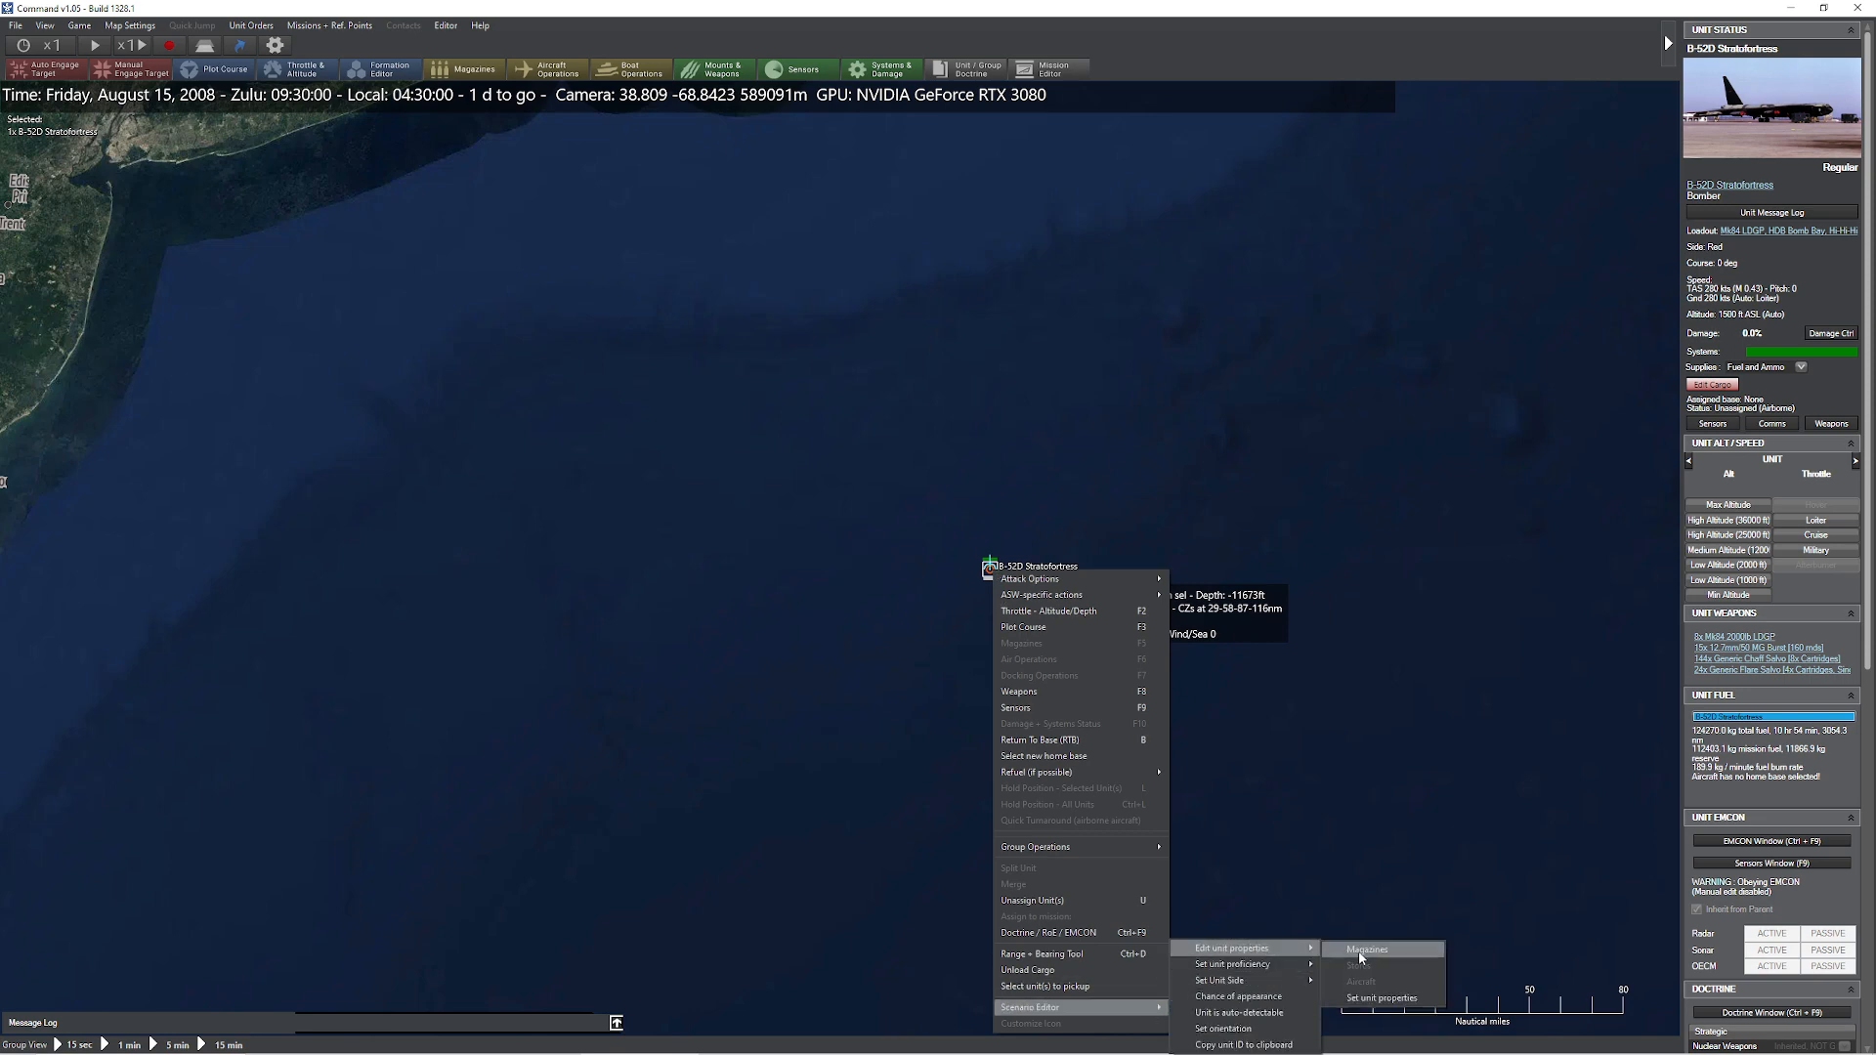
left_click(1382, 998)
type("40000")
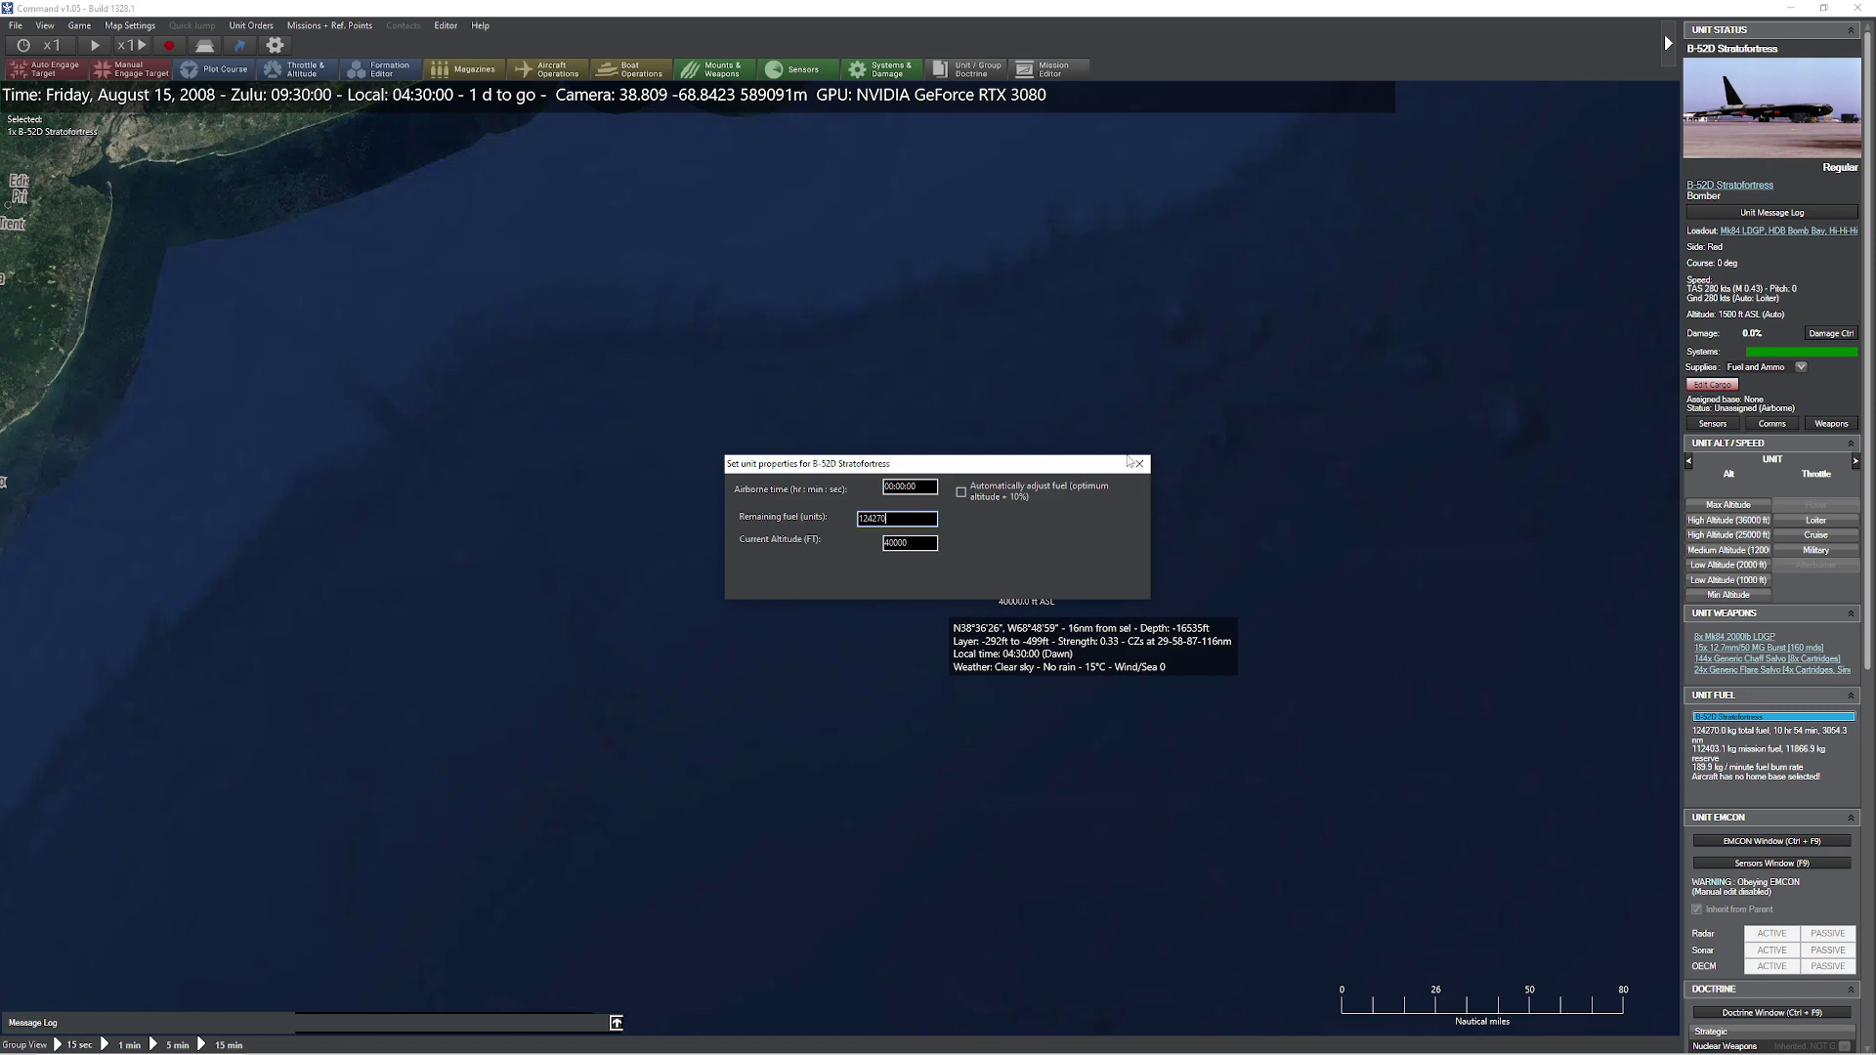
left_click(1137, 463)
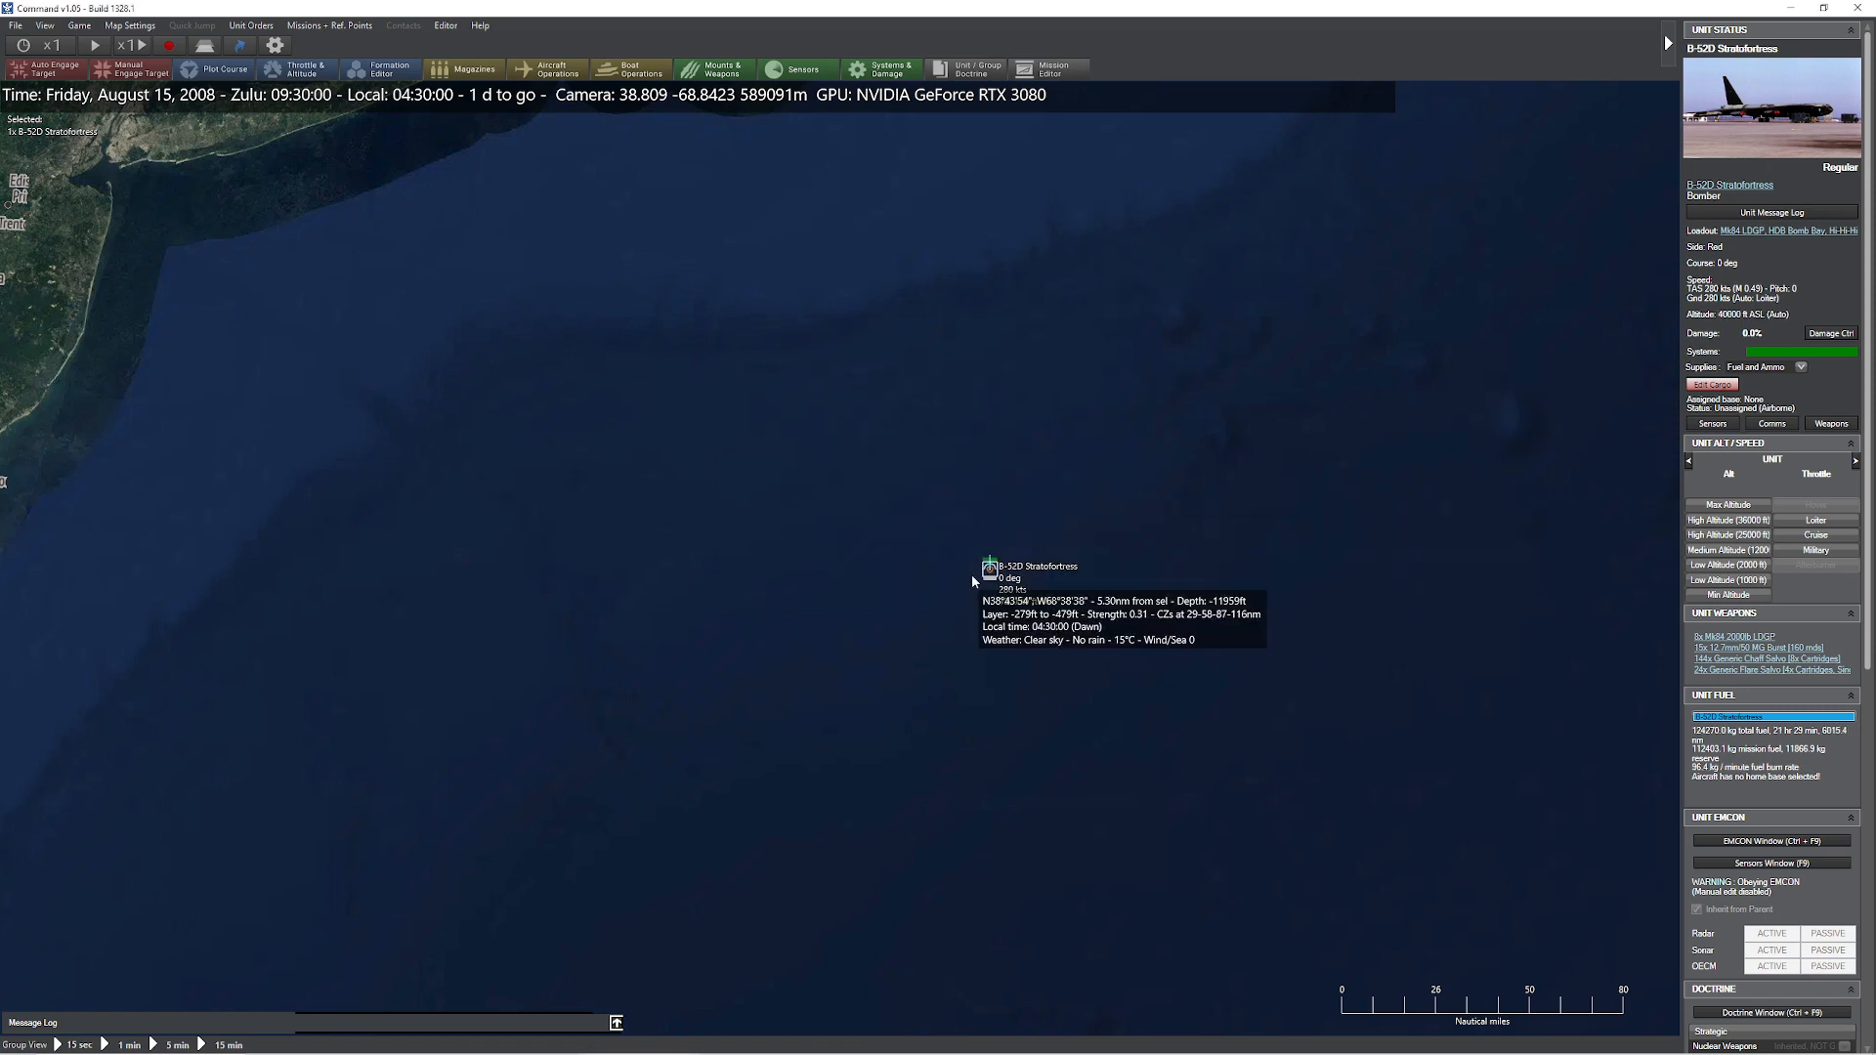
Review the bomber's Throttle & Altitude settings with F2 and close them
key("F2")
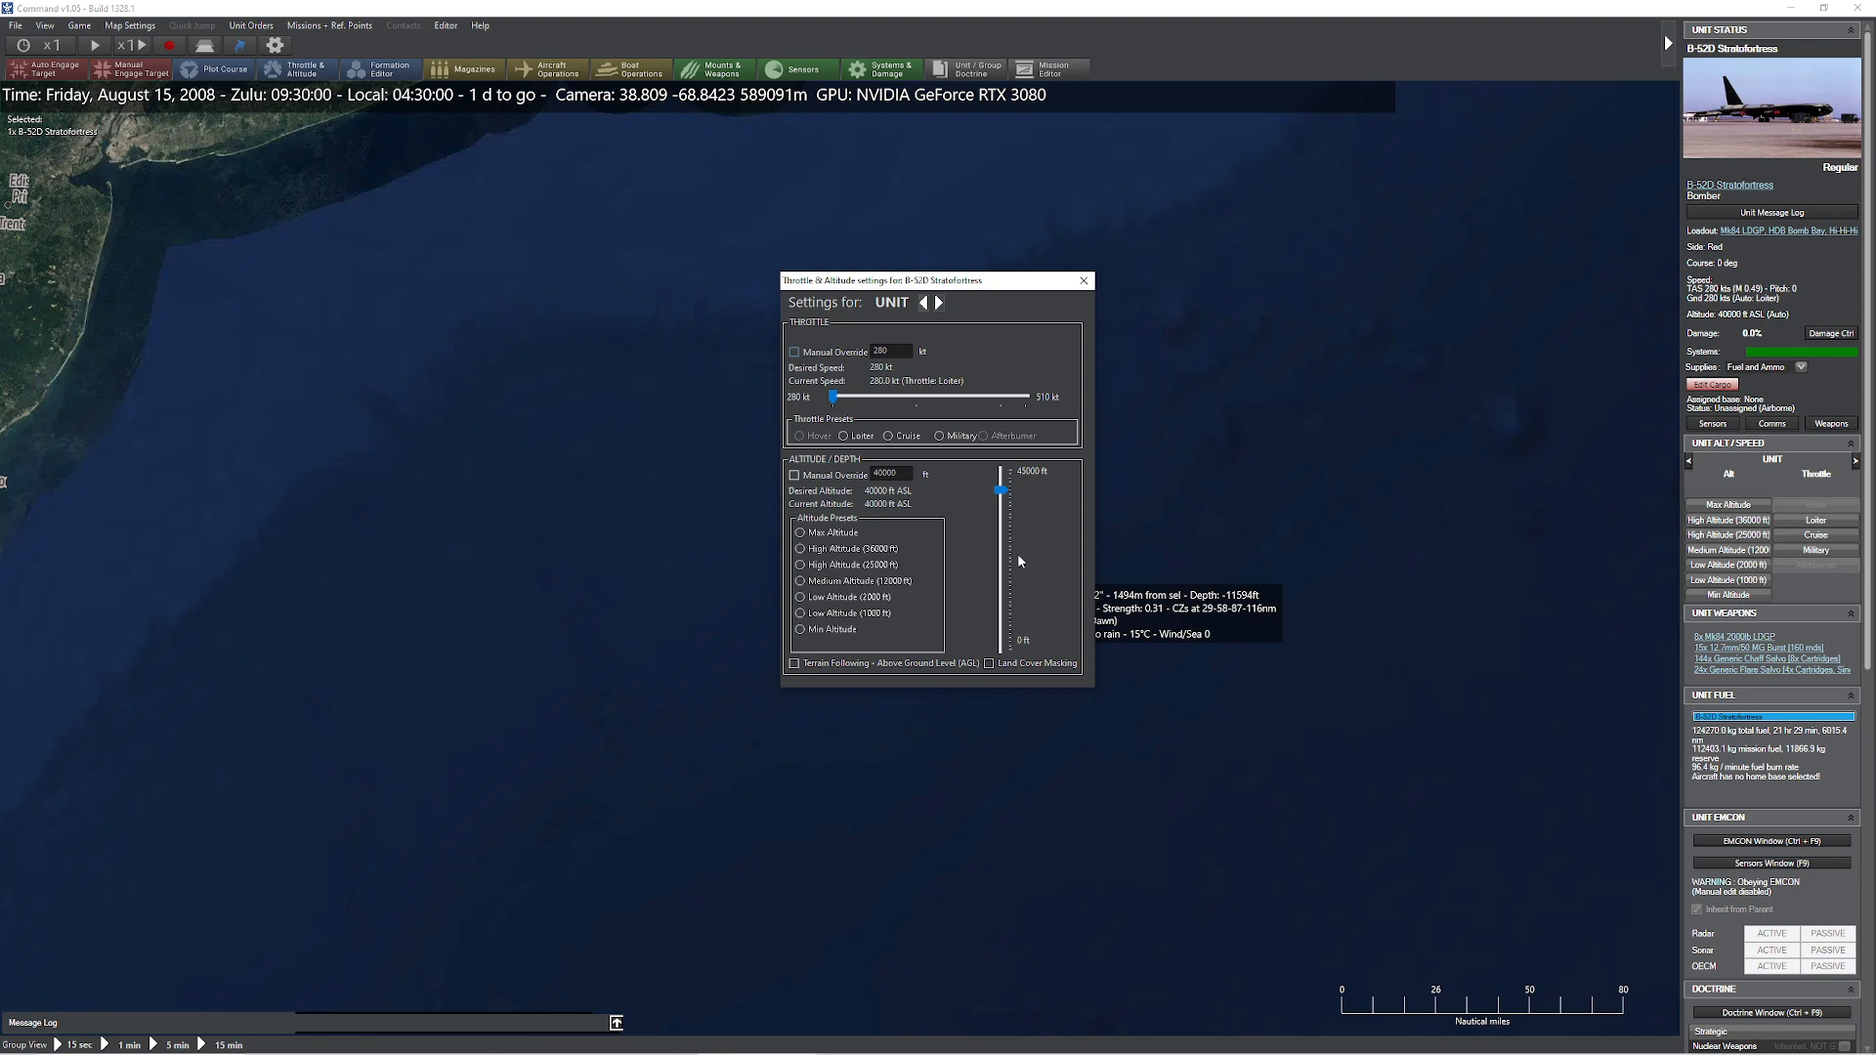
left_click(1085, 279)
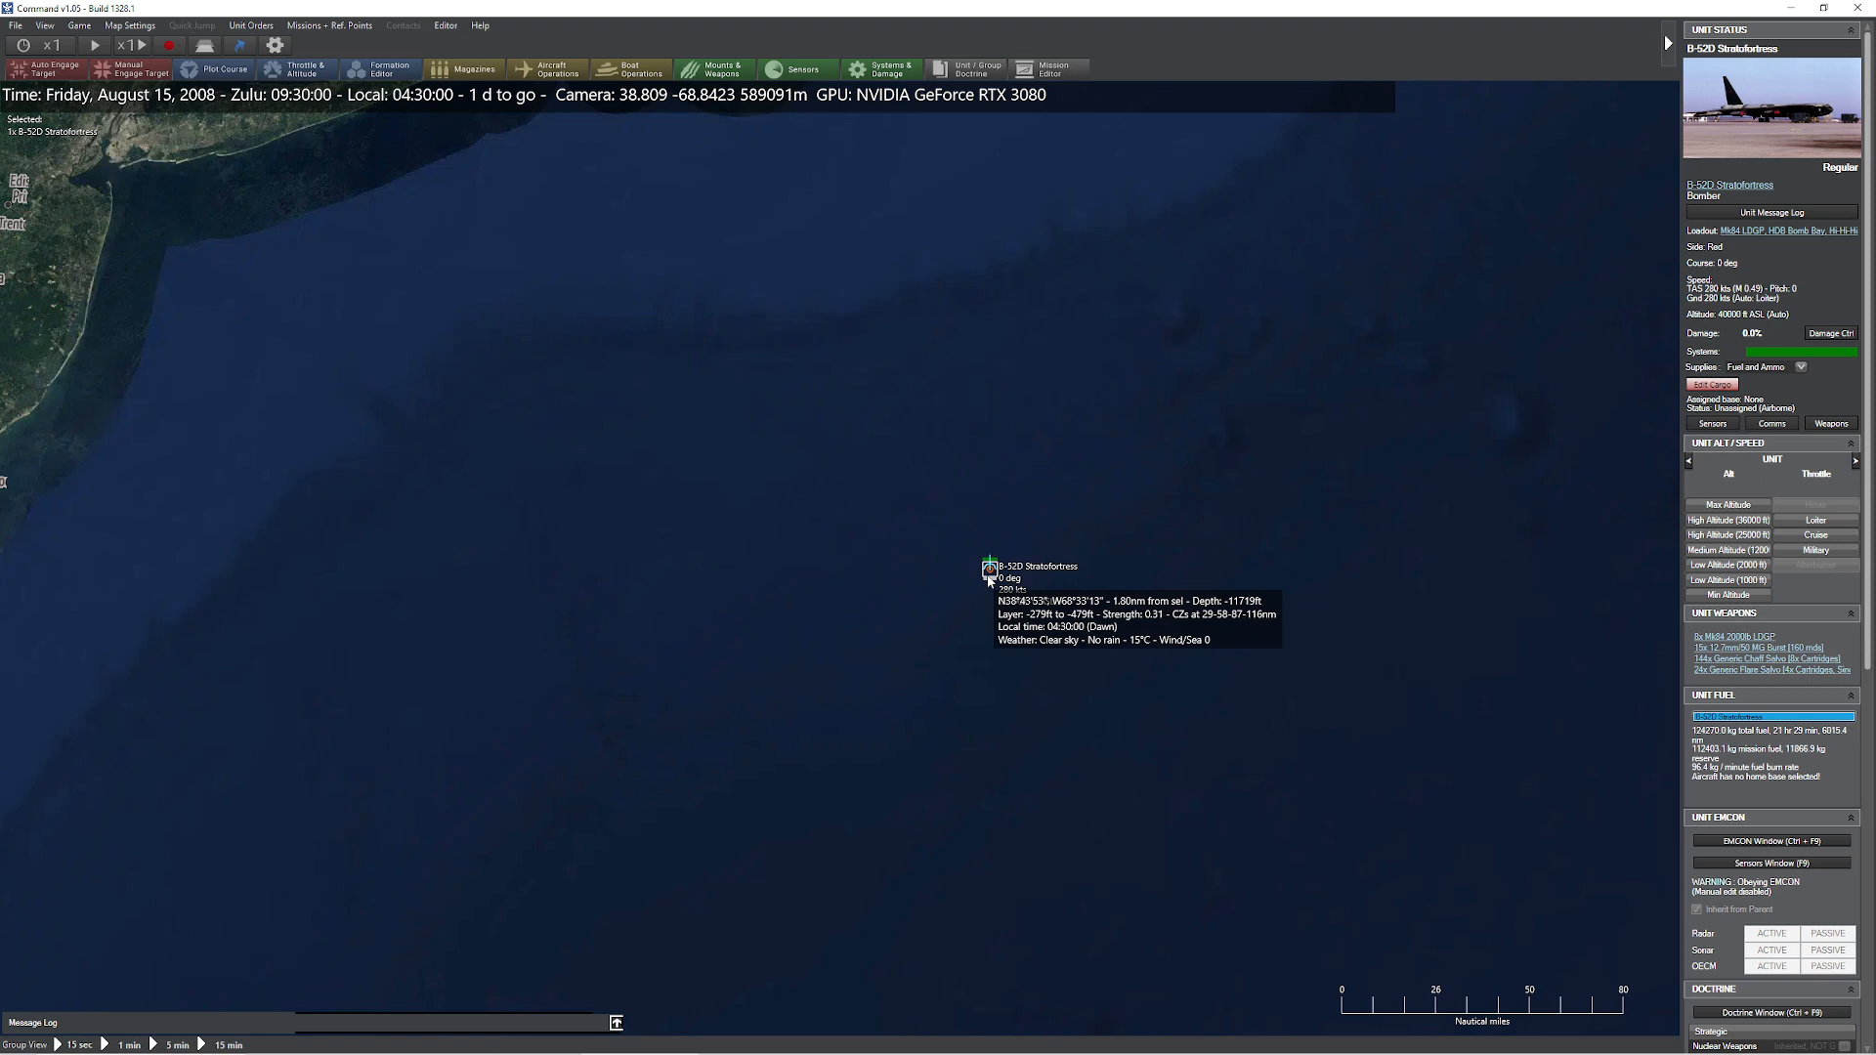
Place a Red SSN 21 Seawolf submarine east of the bomber and select it
key("Insert")
left_click(1076, 591)
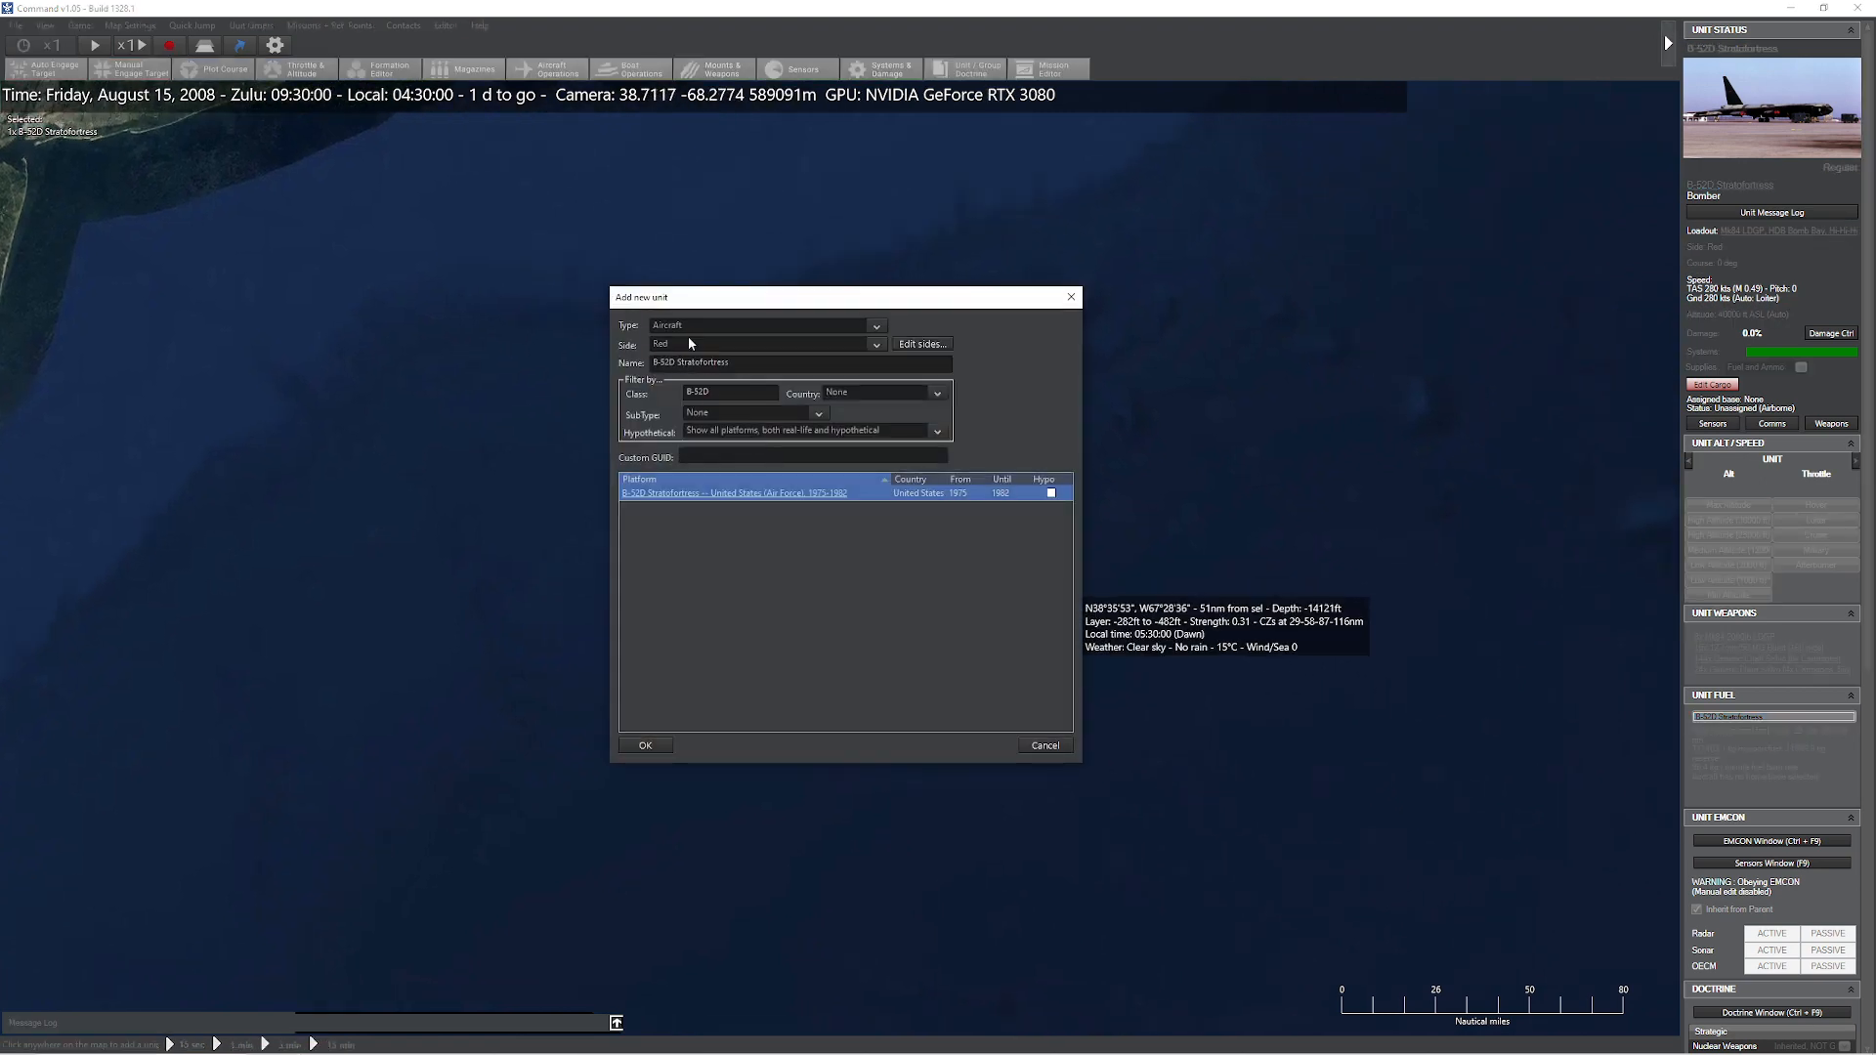
left_click(690, 327)
left_click(678, 361)
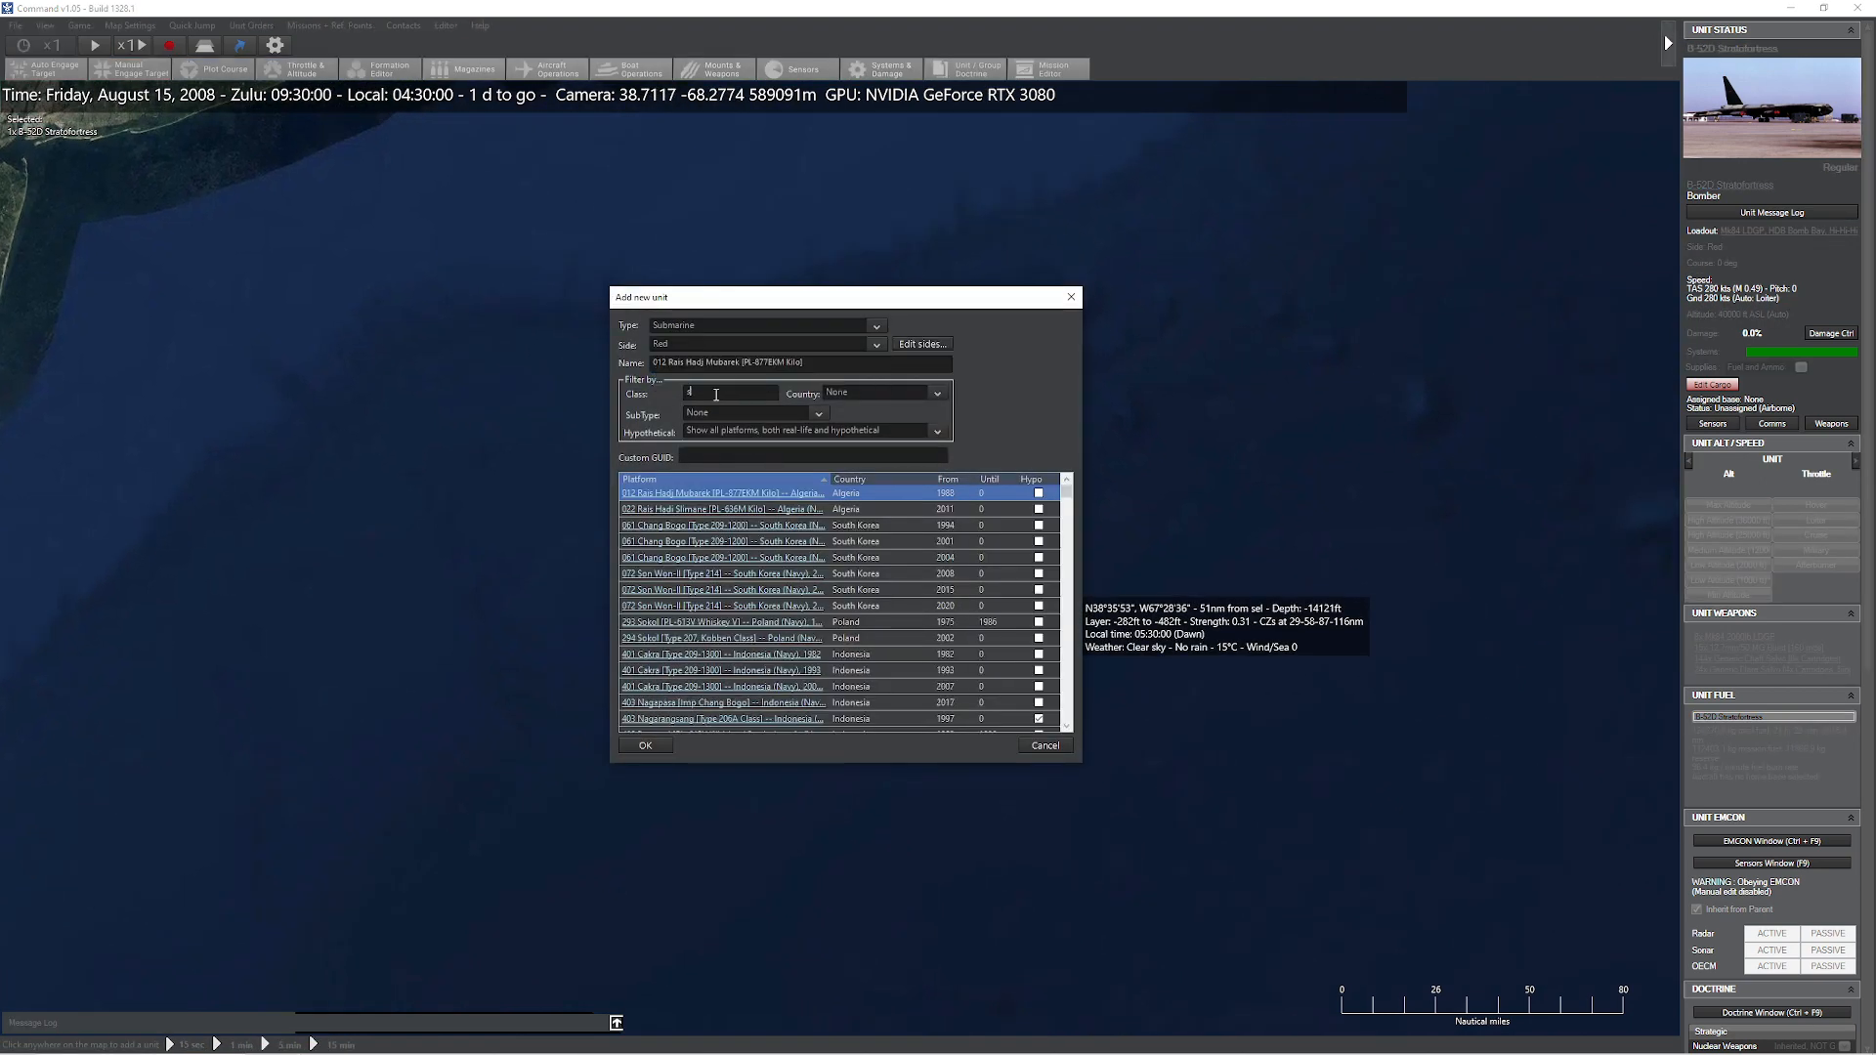
left_click(859, 574)
left_click(645, 745)
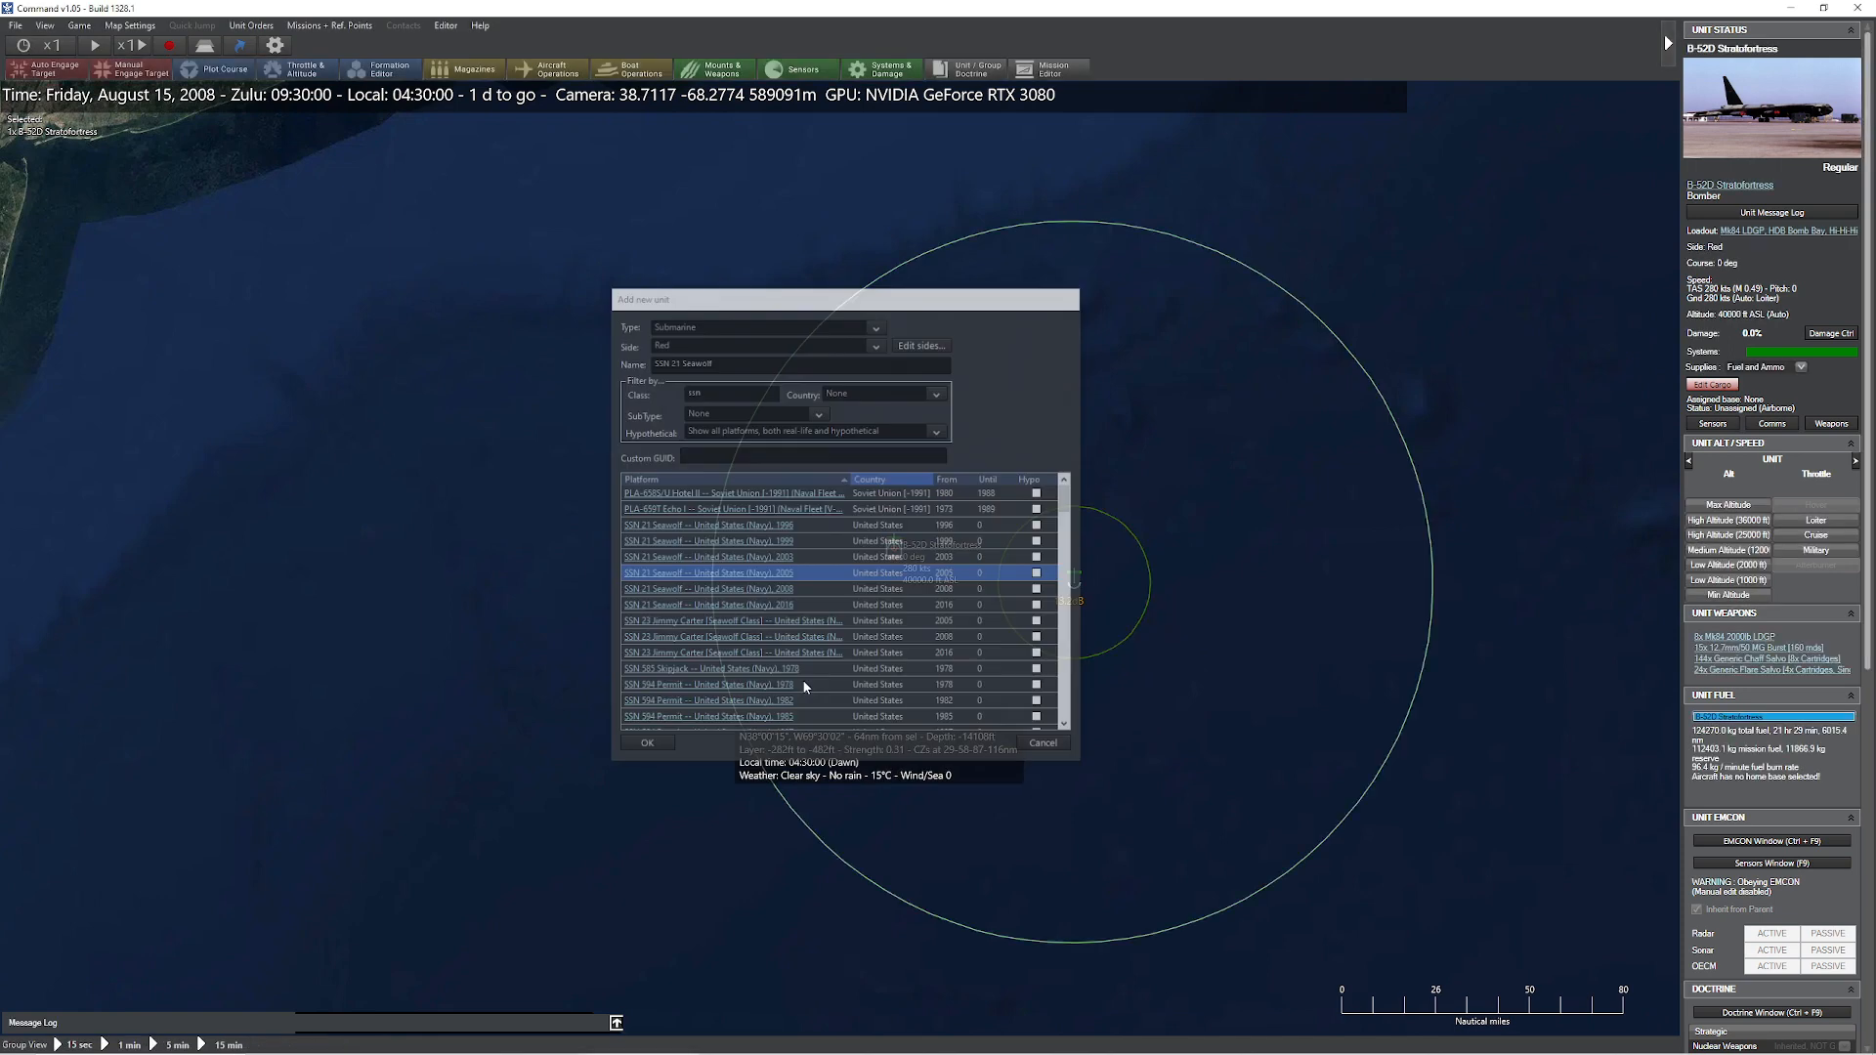
left_click(1072, 586)
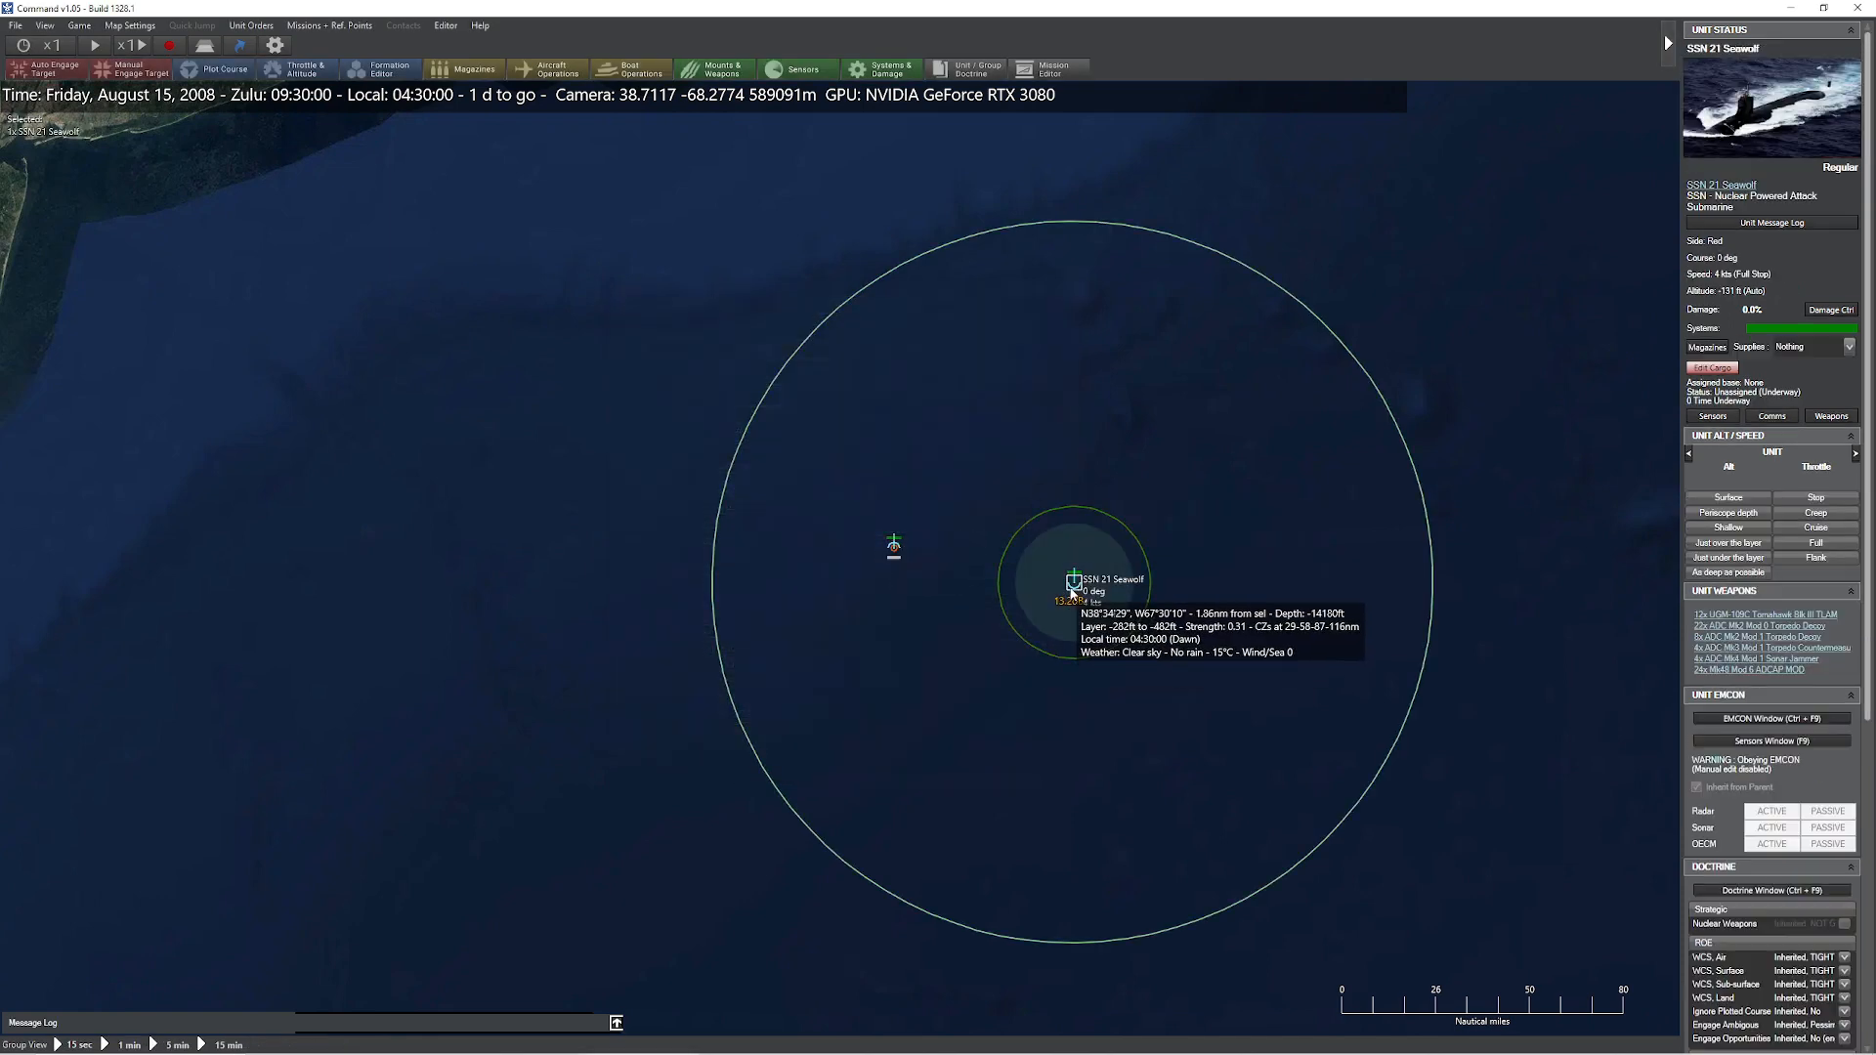
Set the Seawolf's current depth to 0 ft via Set unit properties
right_click(1074, 593)
mouse_move(1128, 1025)
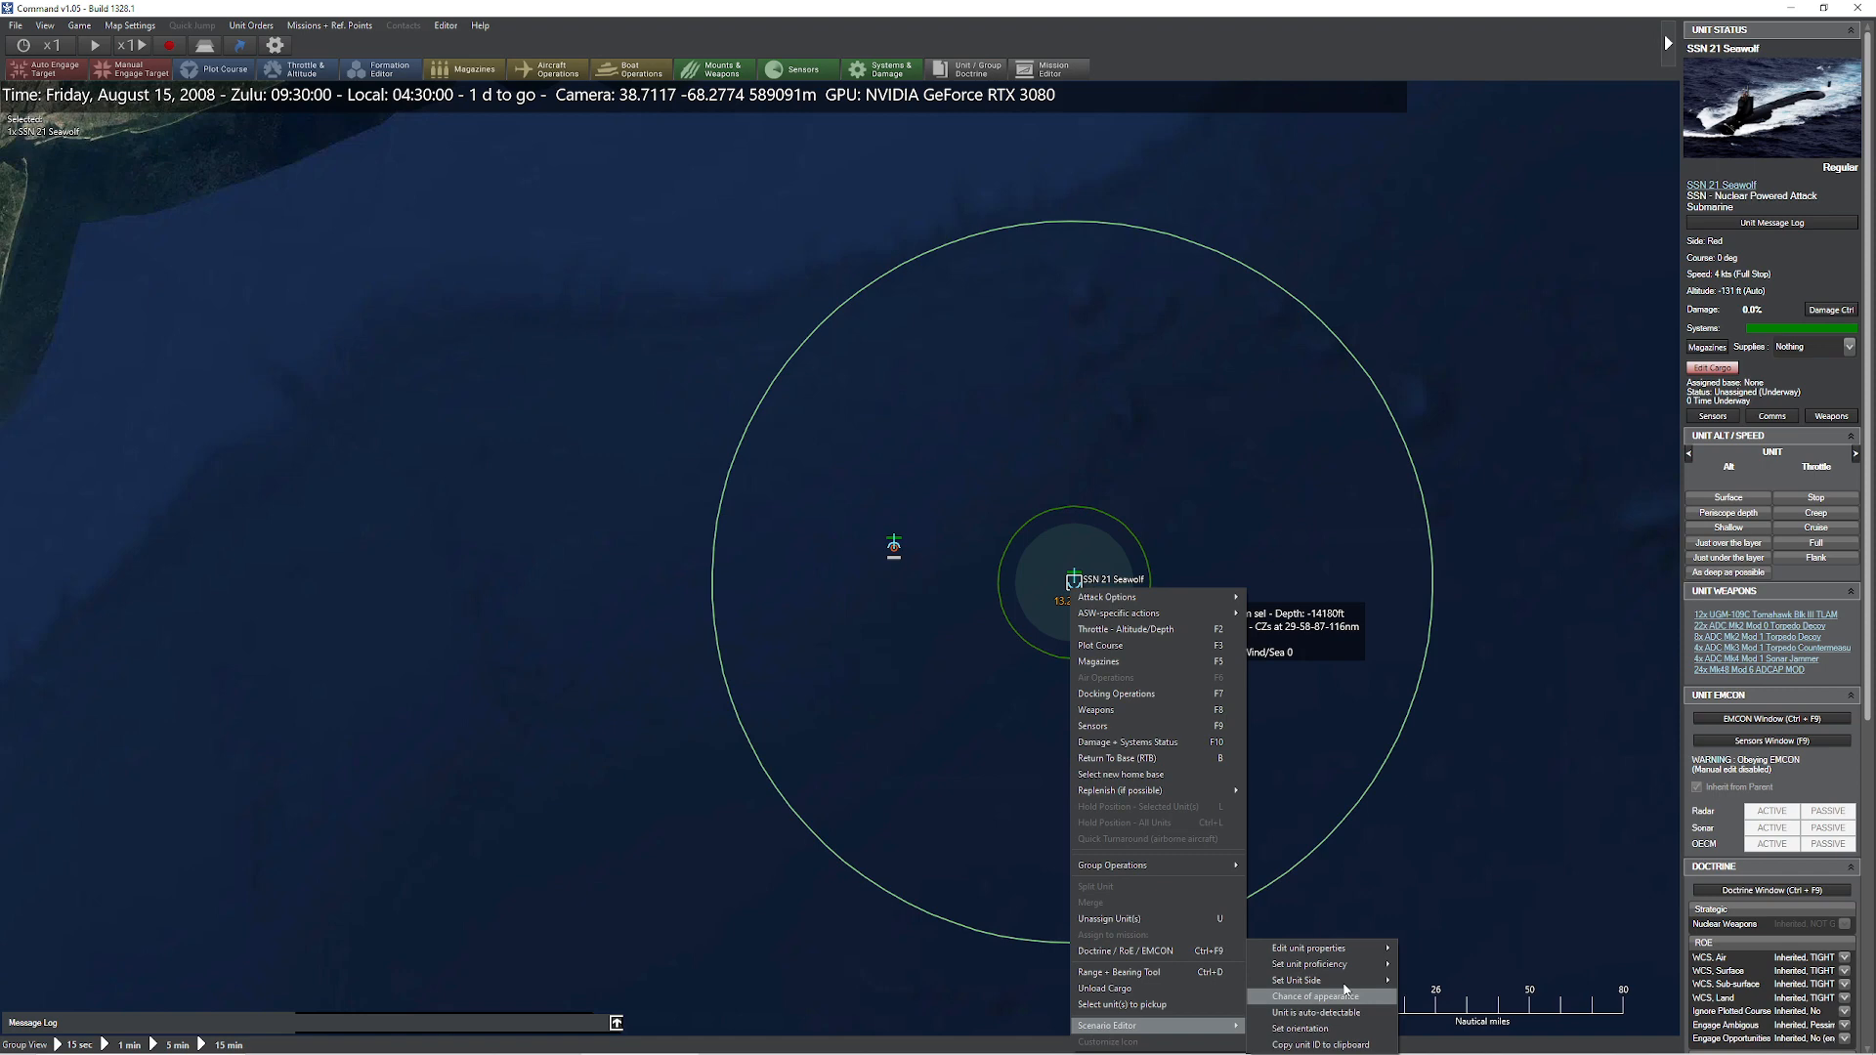
left_click(1466, 999)
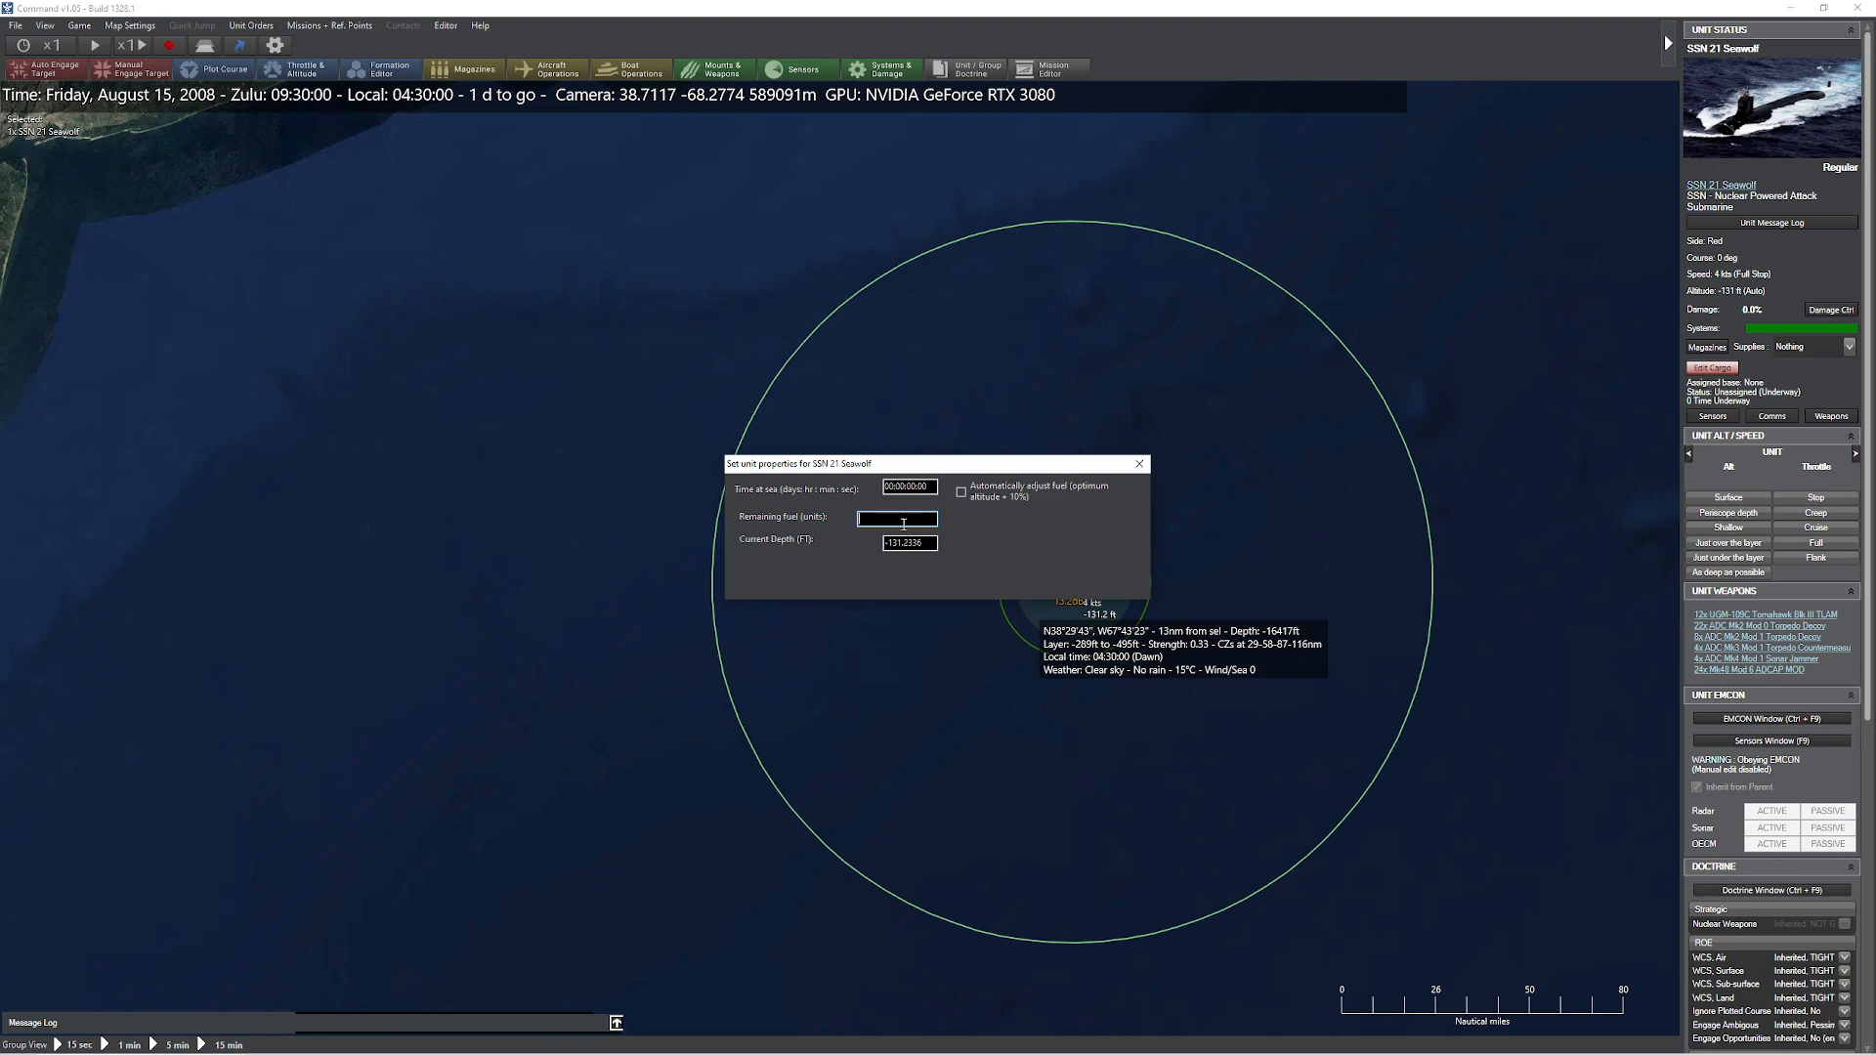
double_click(929, 551)
type("0")
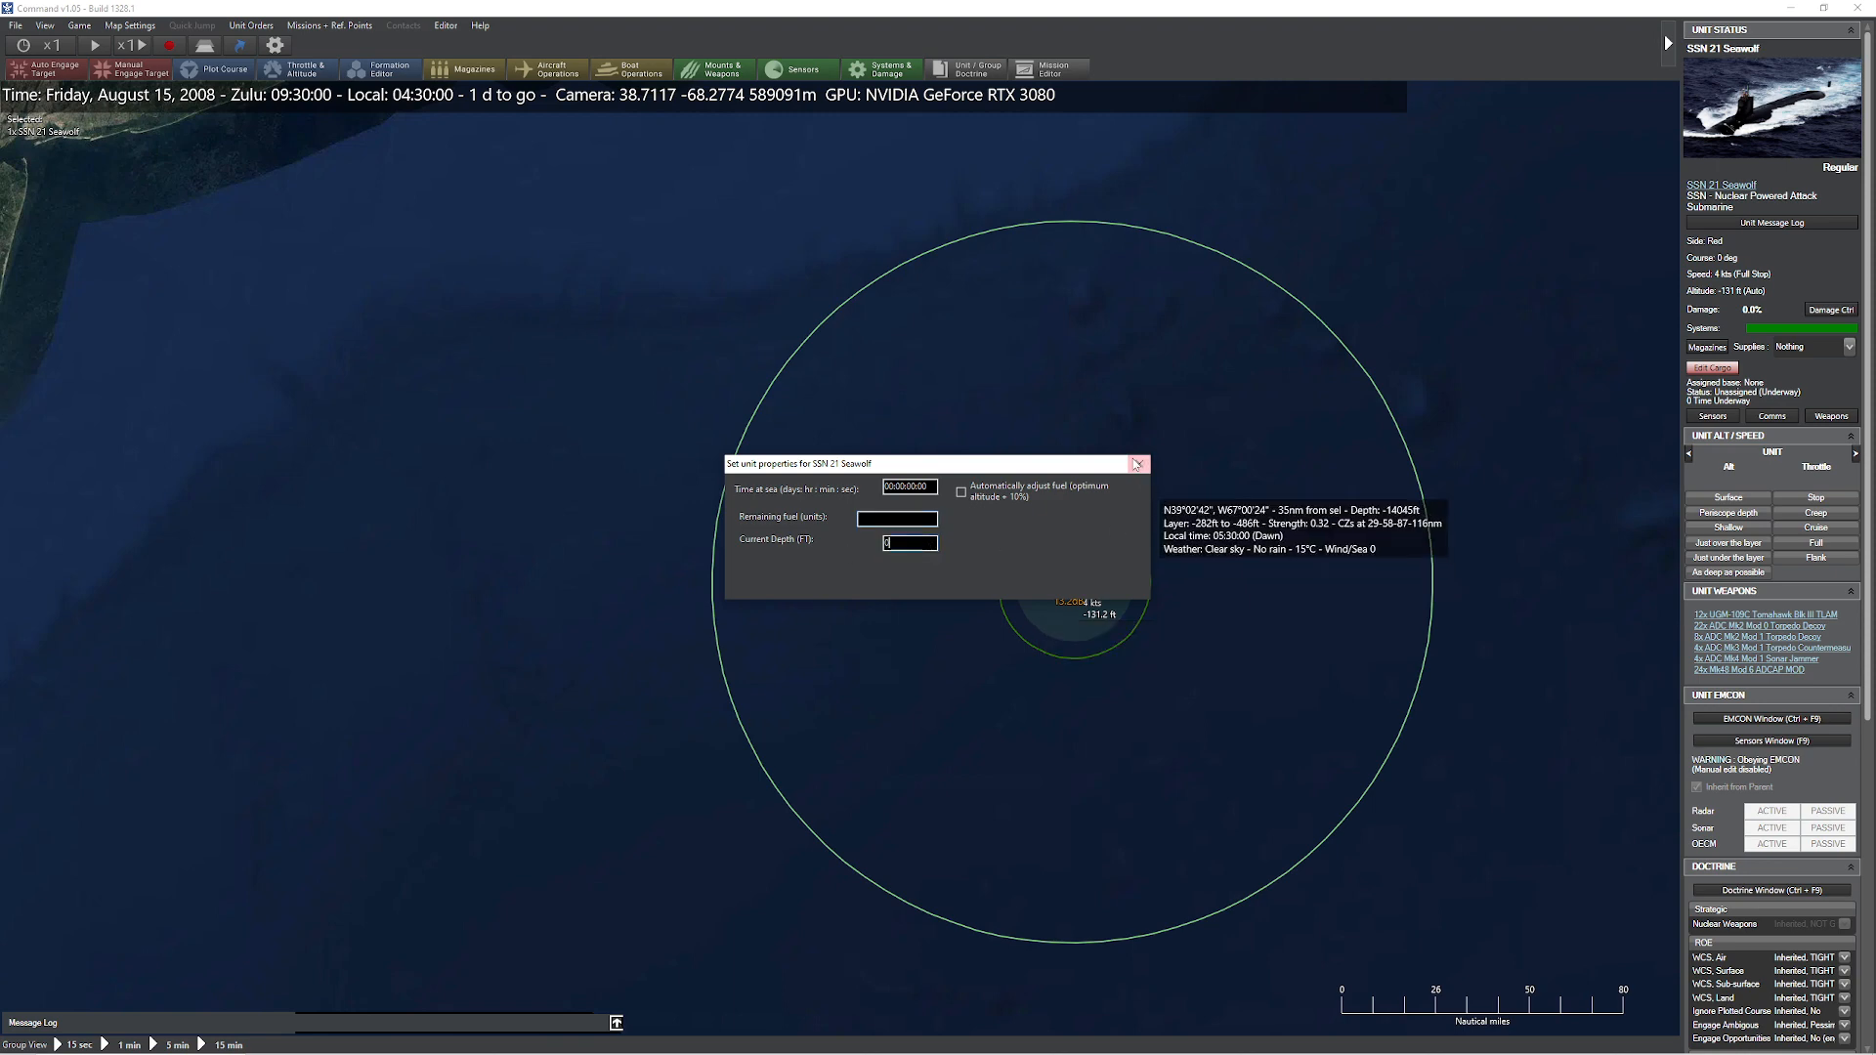
left_click(1137, 464)
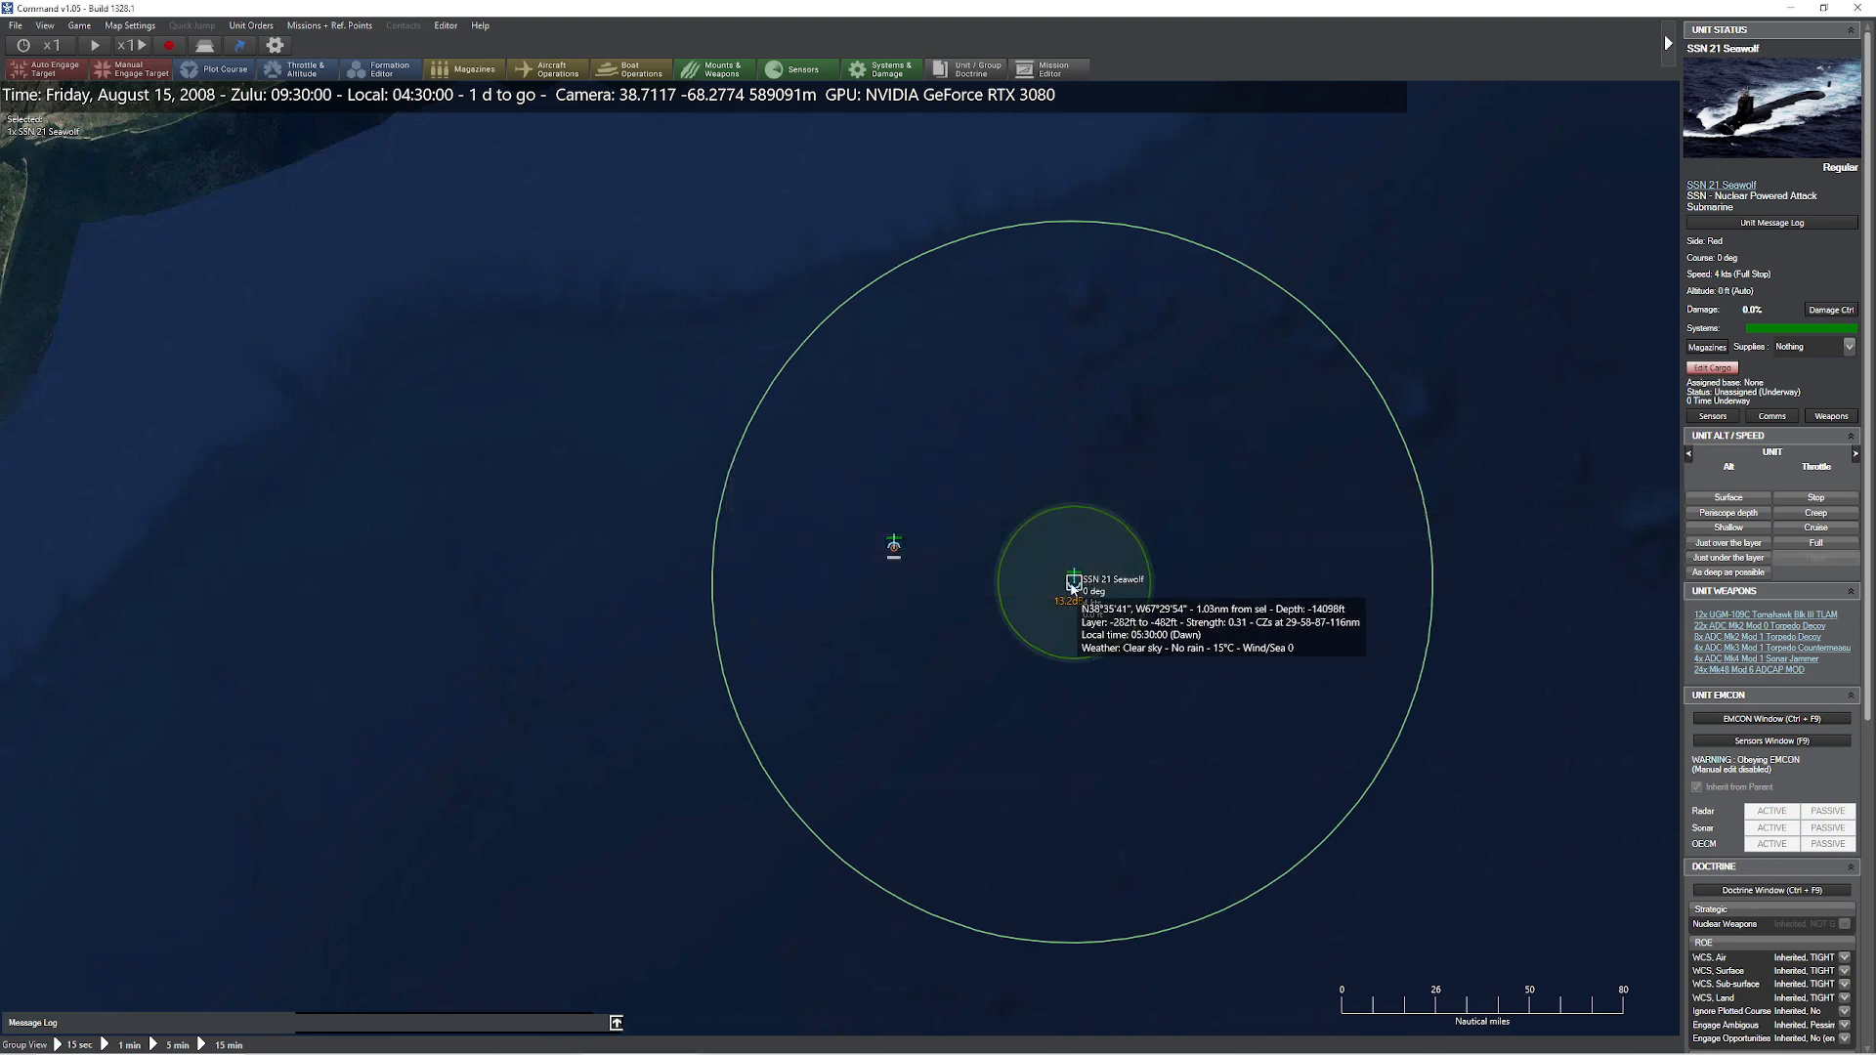
scroll(1075, 583, "up", 3)
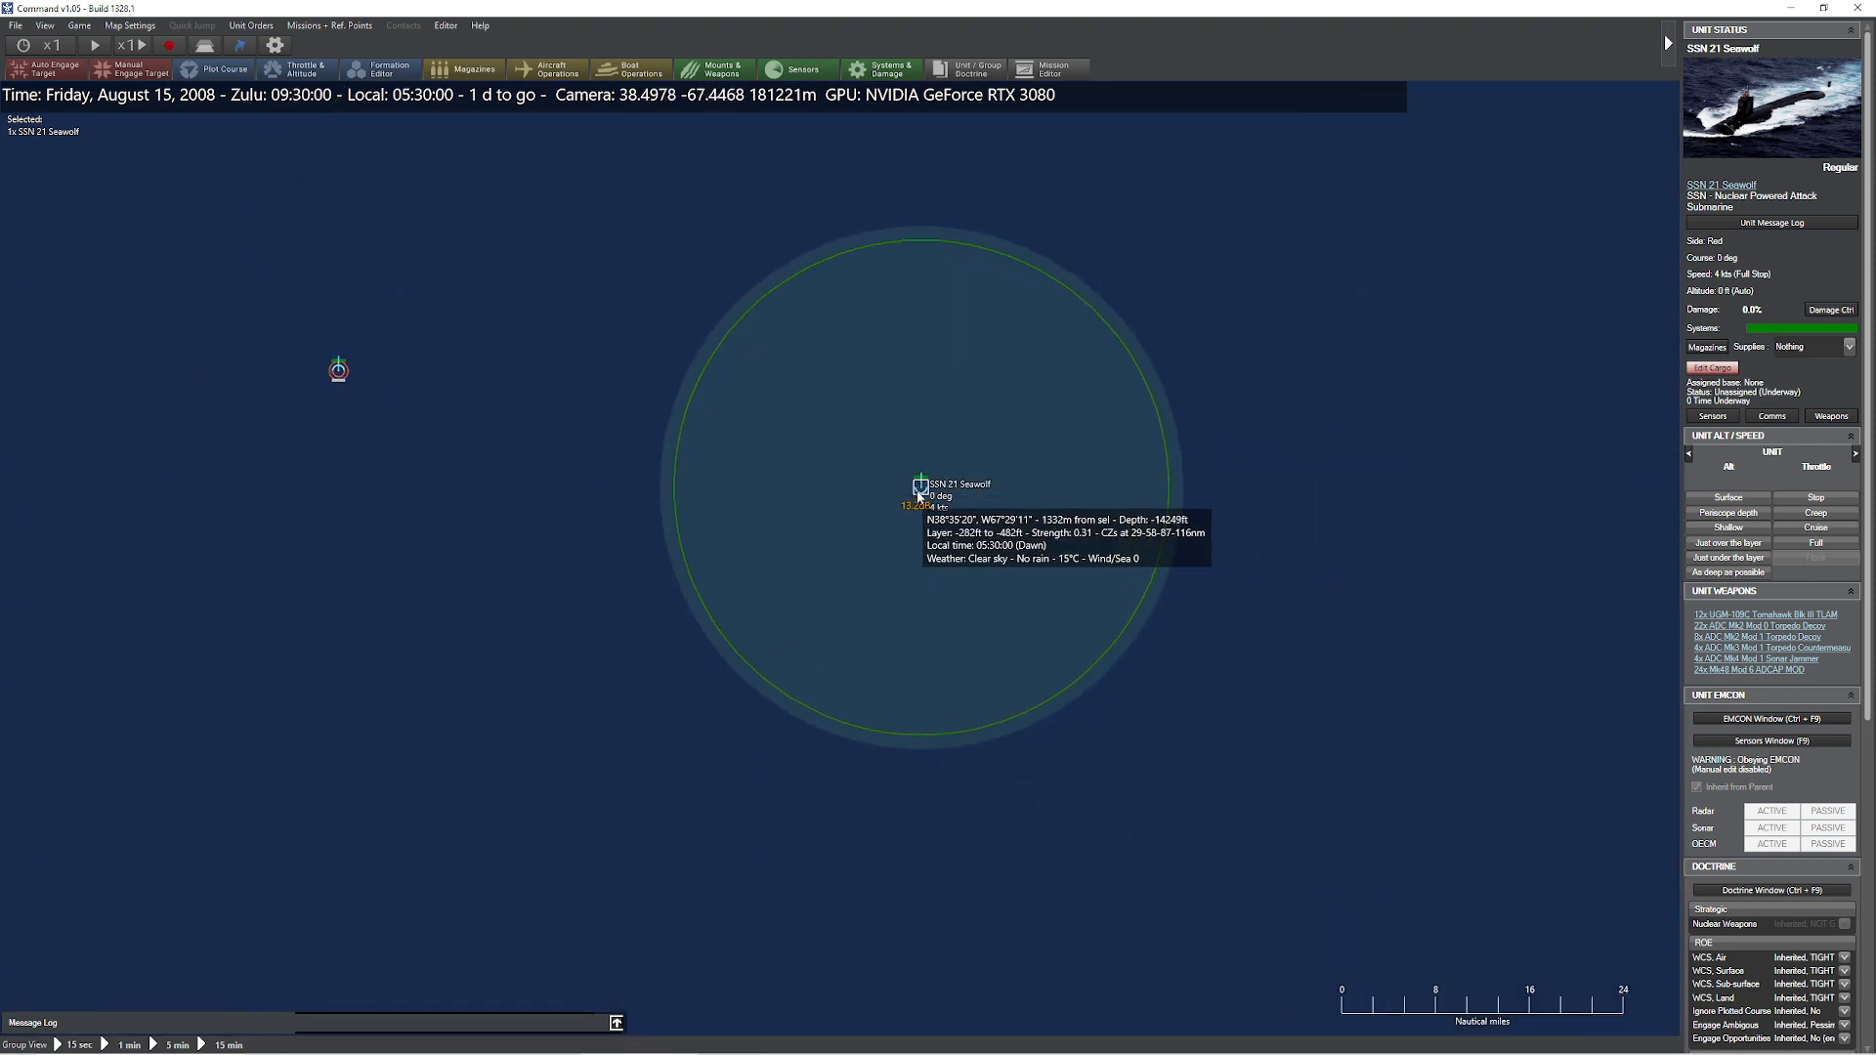
right_click(918, 494)
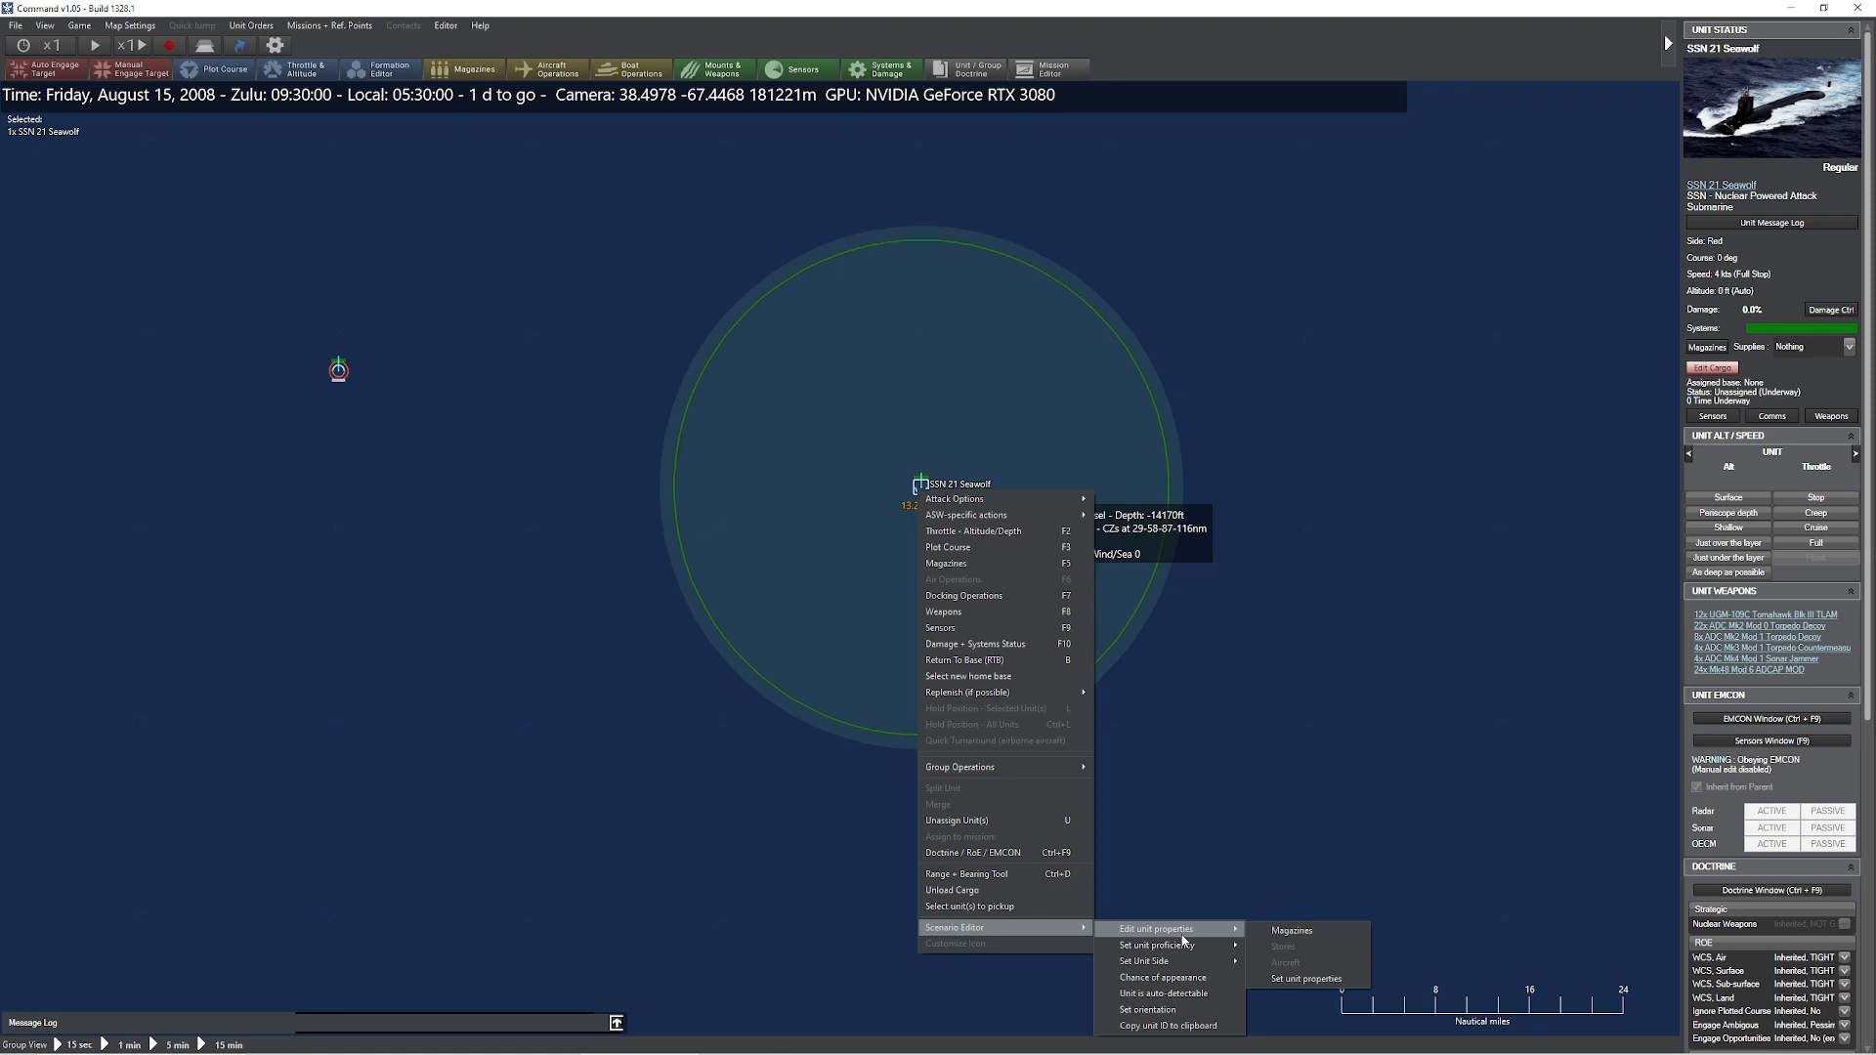
left_click(1308, 983)
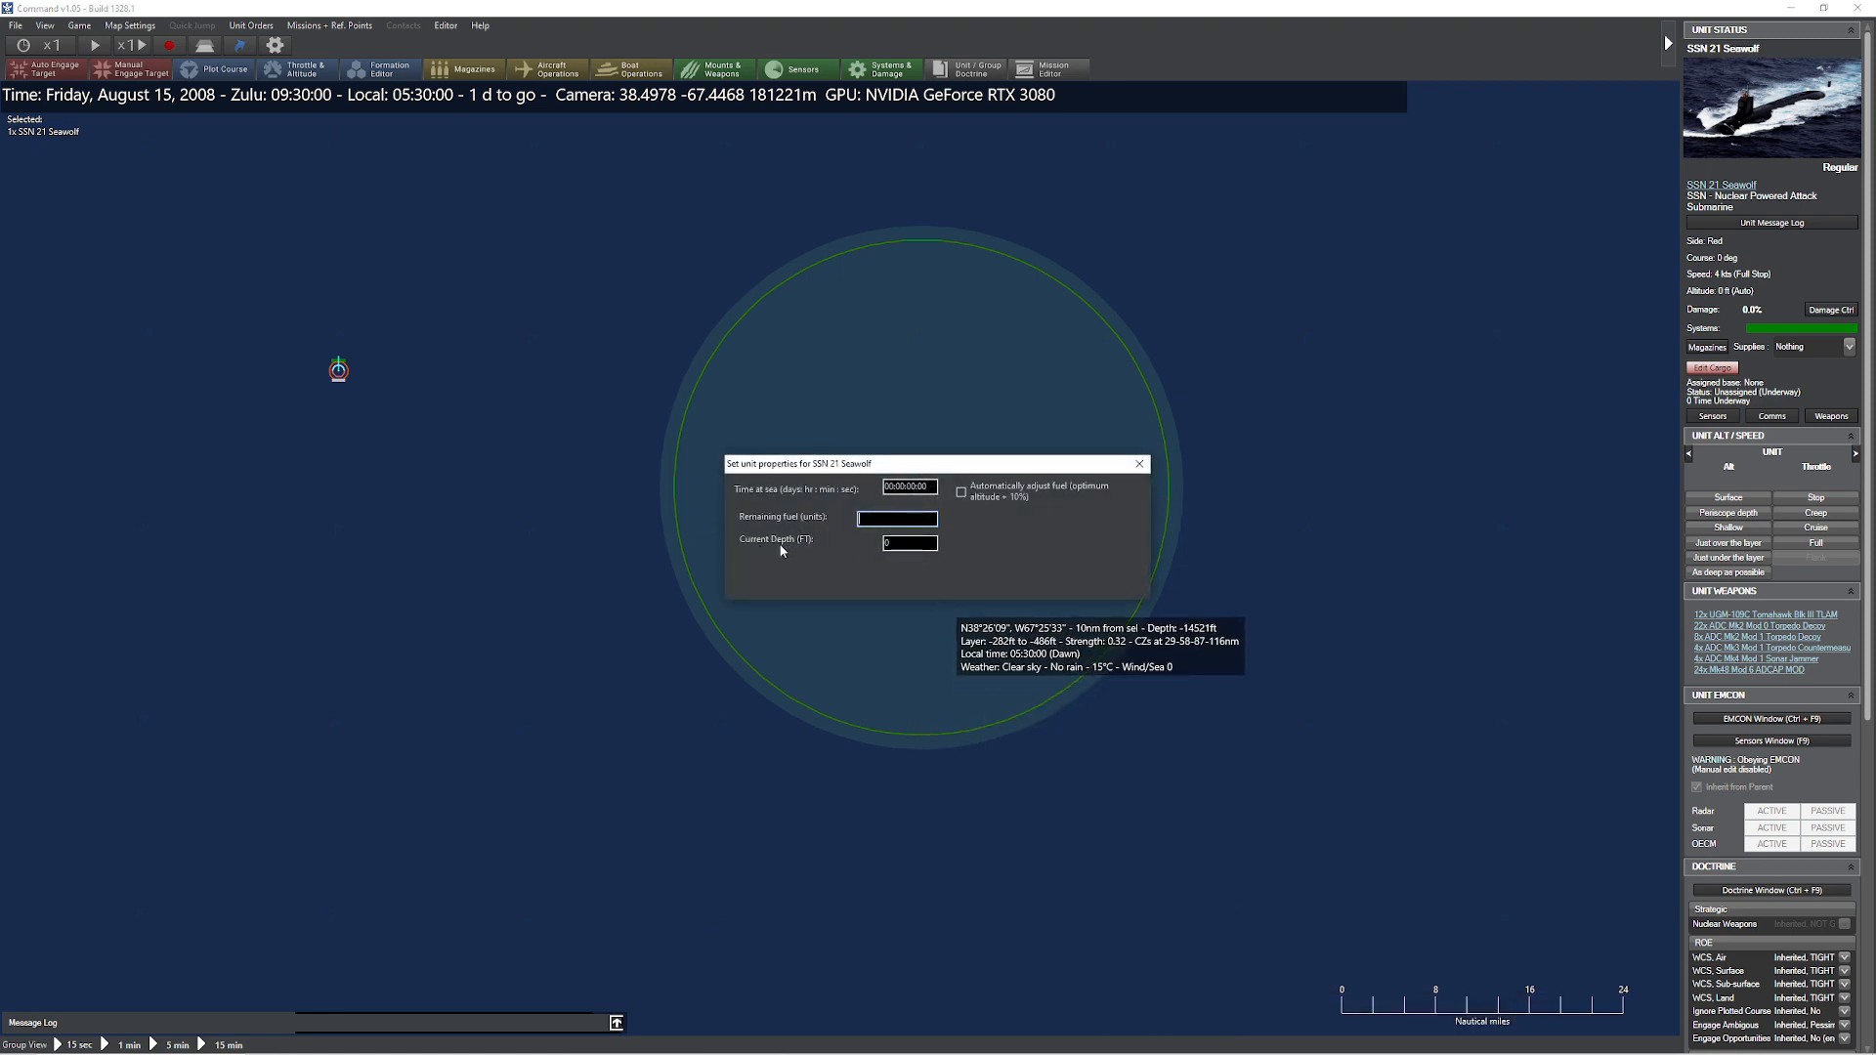
type("-99")
left_click(1139, 463)
left_click(1017, 533)
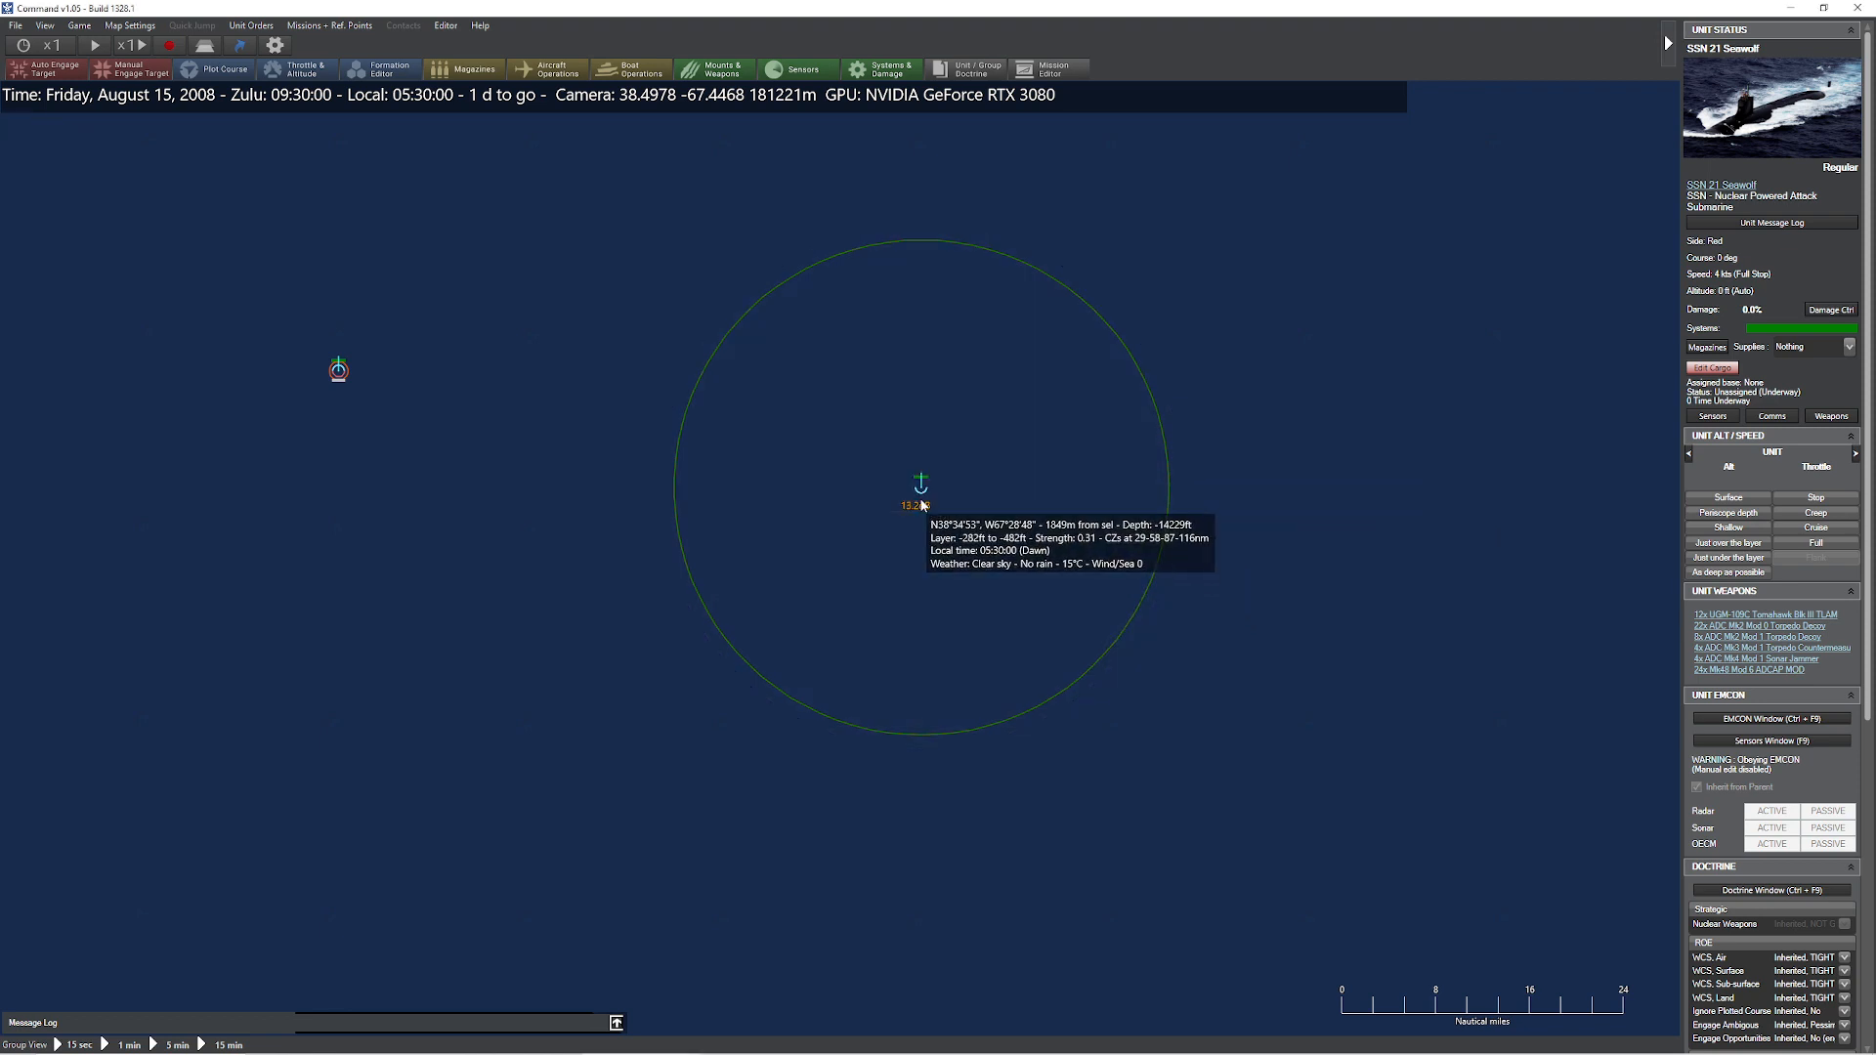
left_click(922, 490)
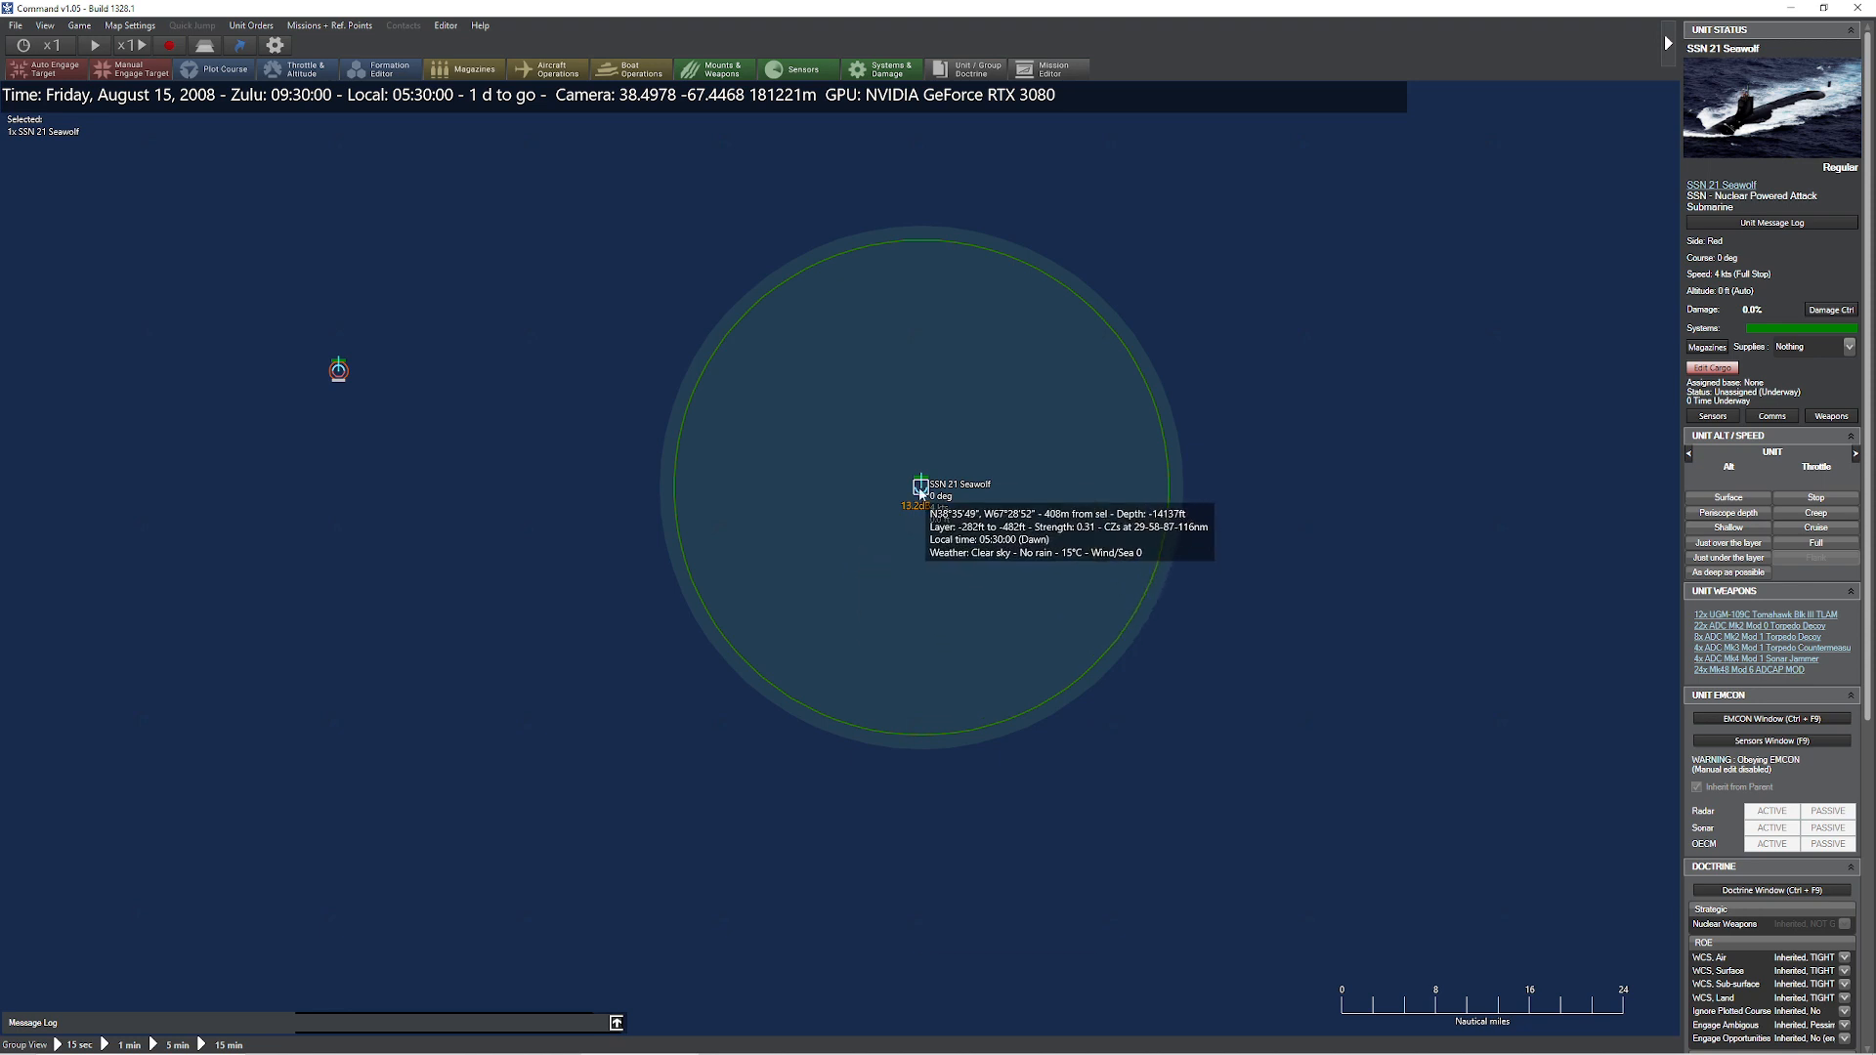
Set the Seawolf's current depth to -200 ft via Set unit properties
right_click(919, 490)
mouse_move(956, 928)
mouse_move(1158, 928)
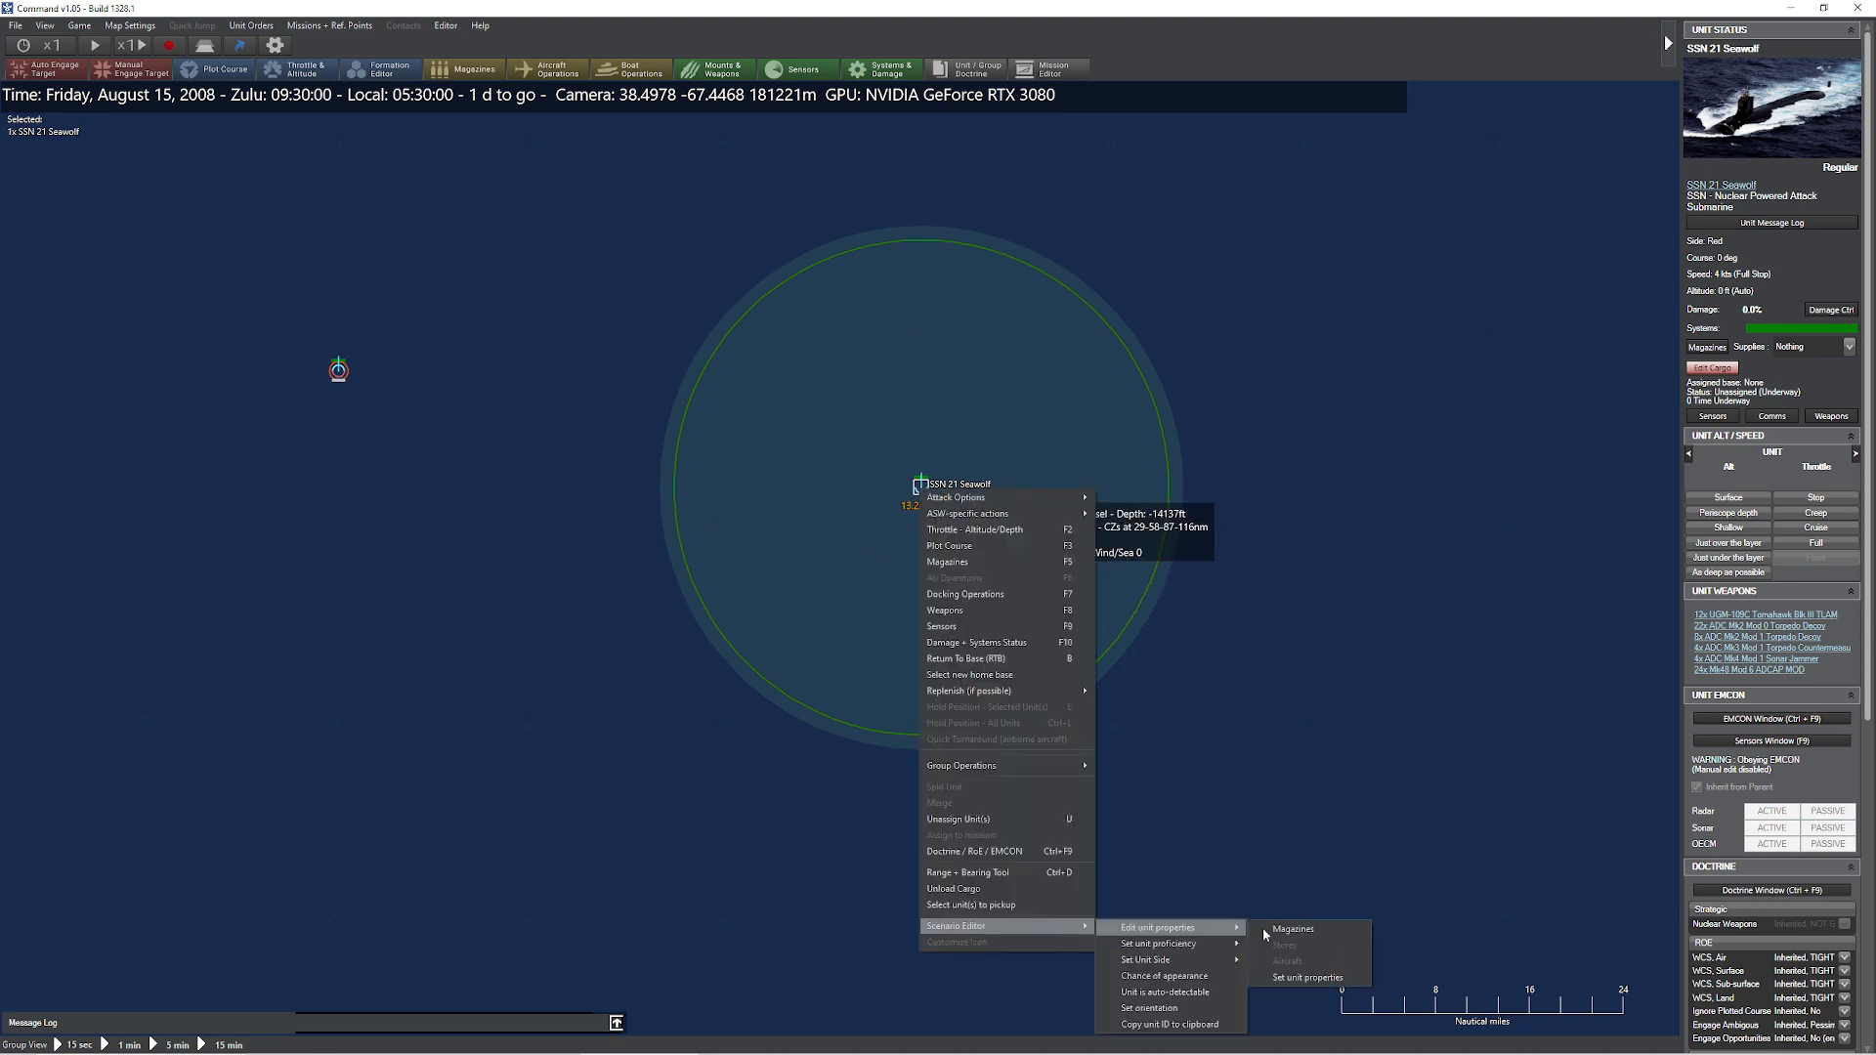
left_click(1294, 981)
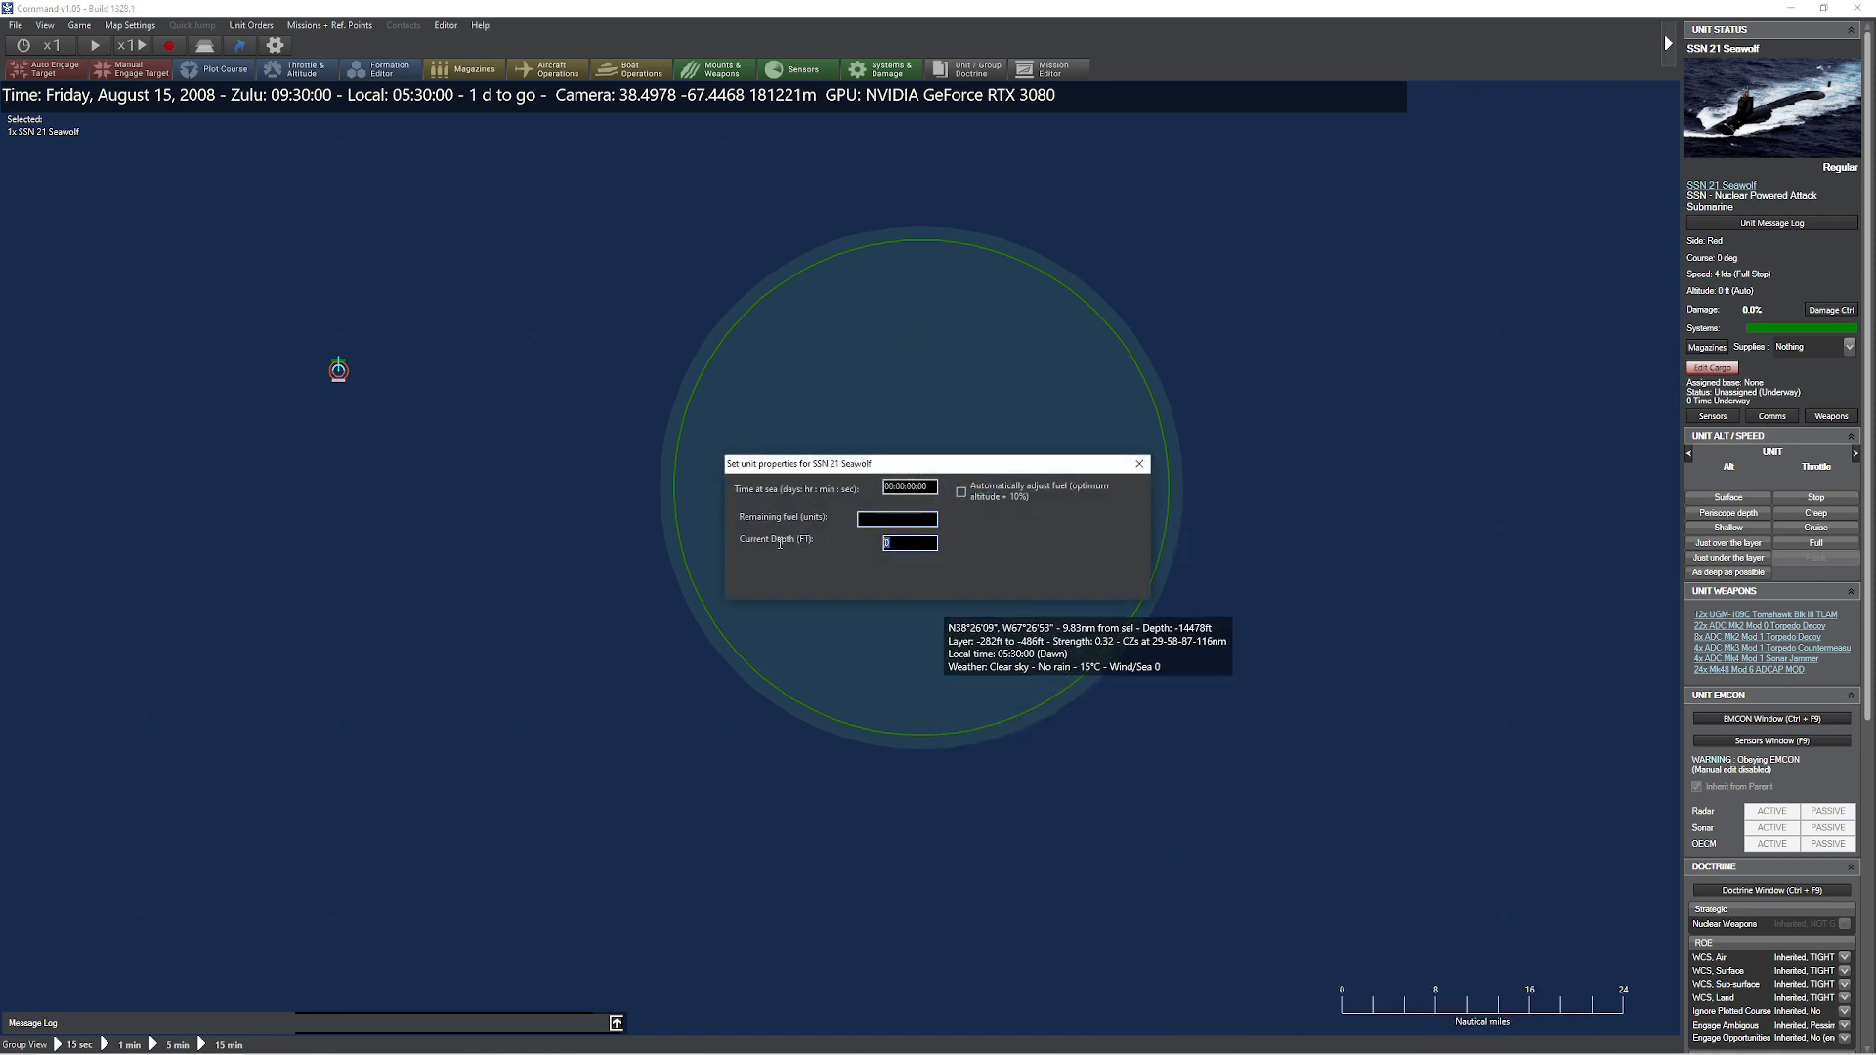
left_click(1140, 465)
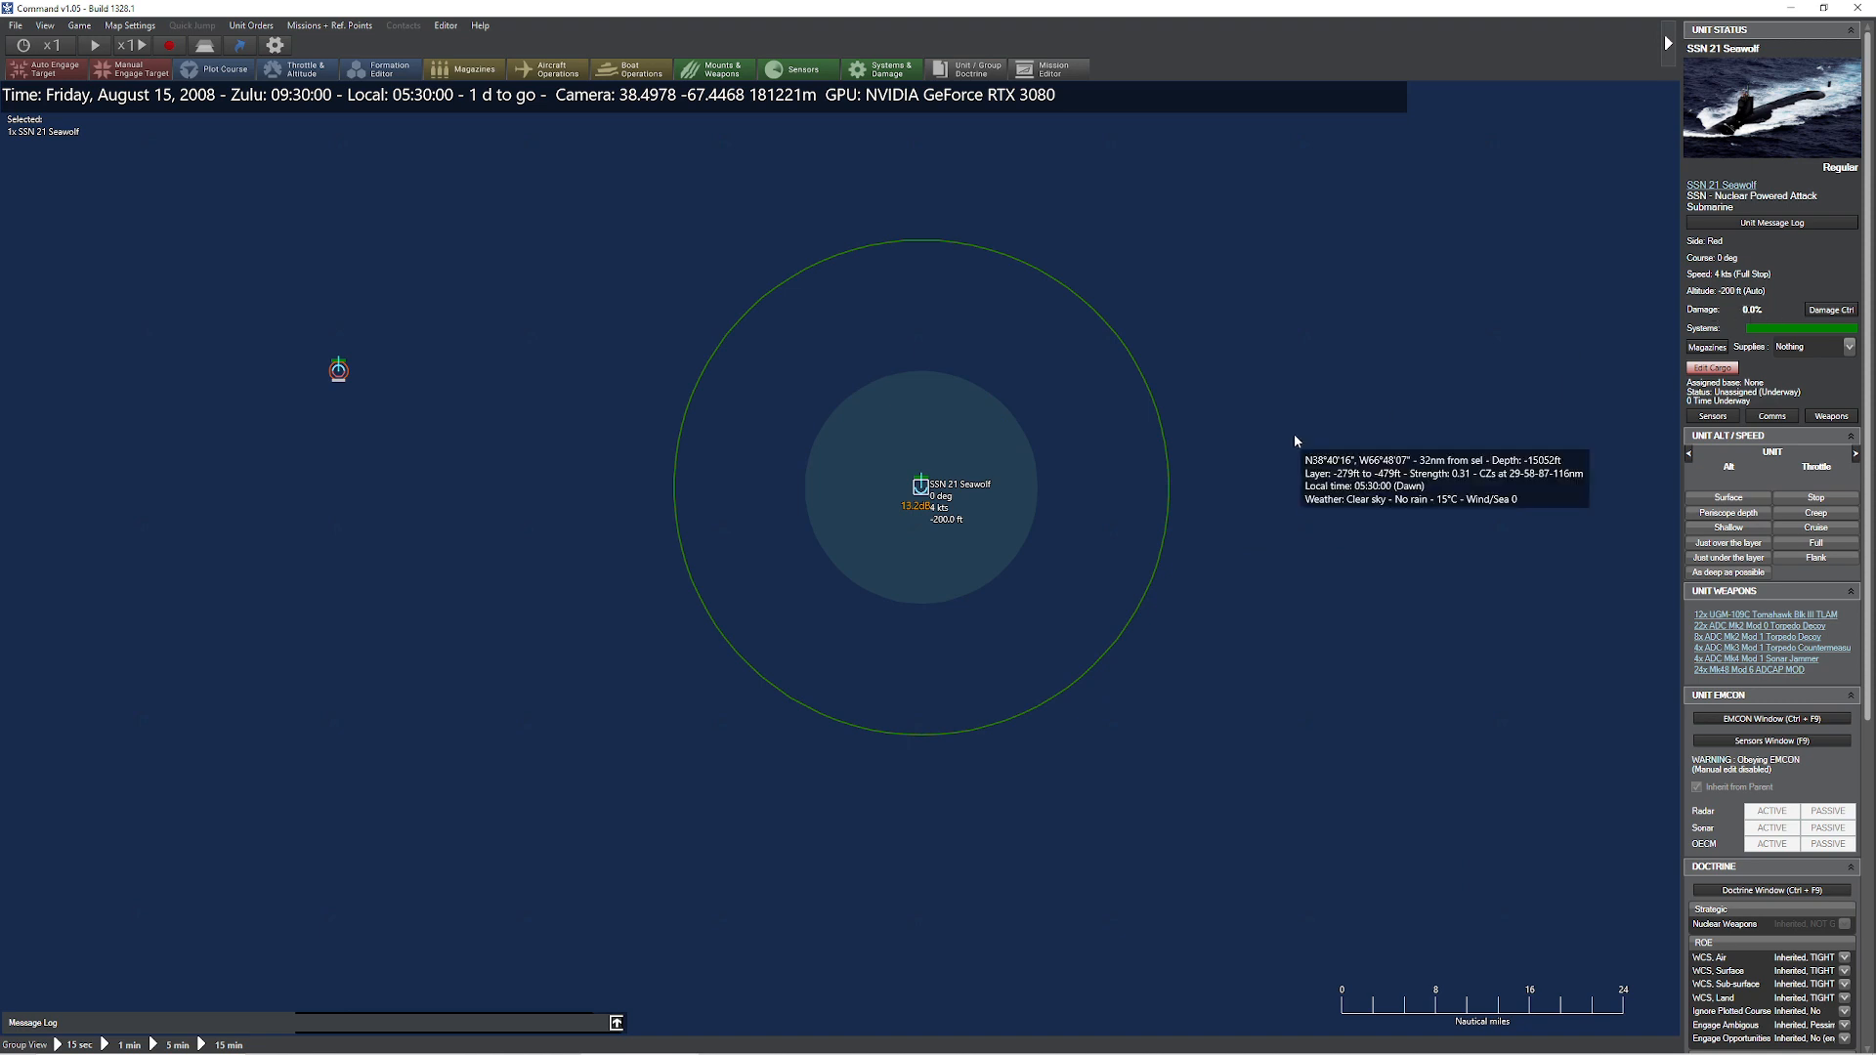
Set the Seawolf's current depth to -5000 ft and select the submarine
right_click(923, 493)
mouse_move(1006, 929)
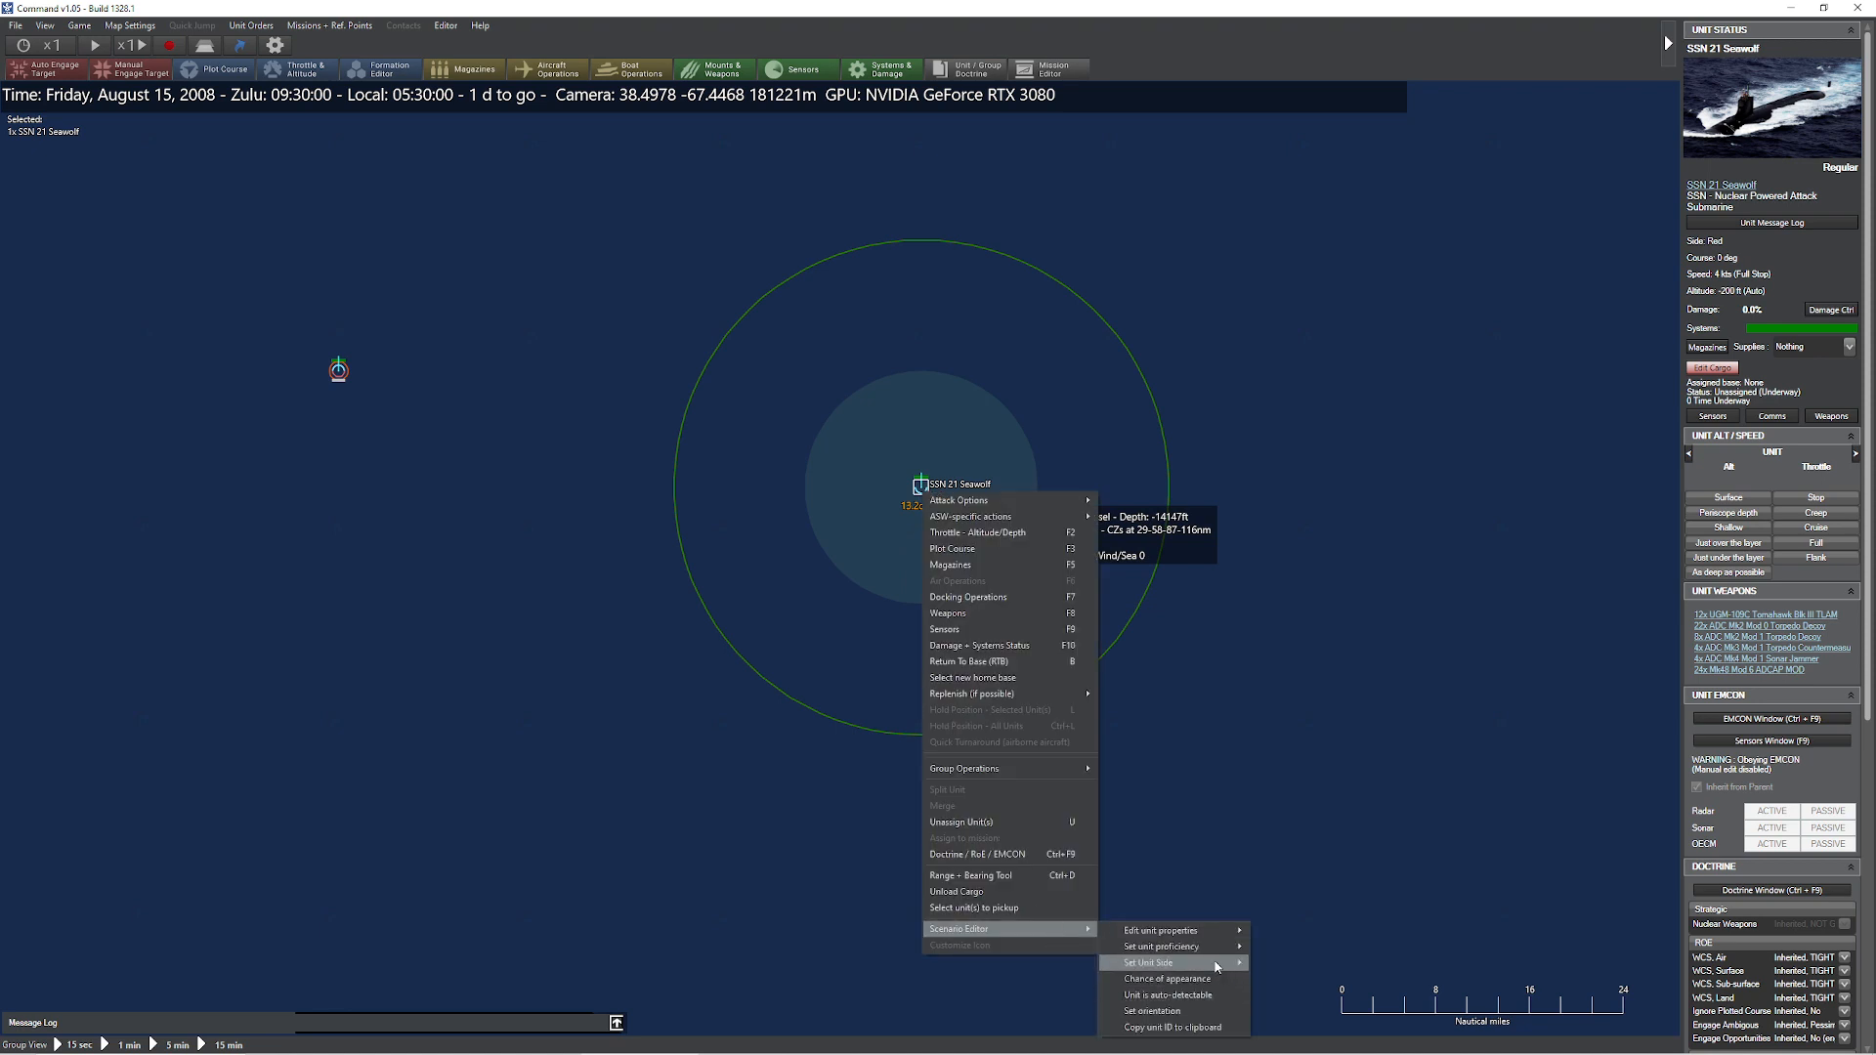
left_click(1312, 980)
type("-5000")
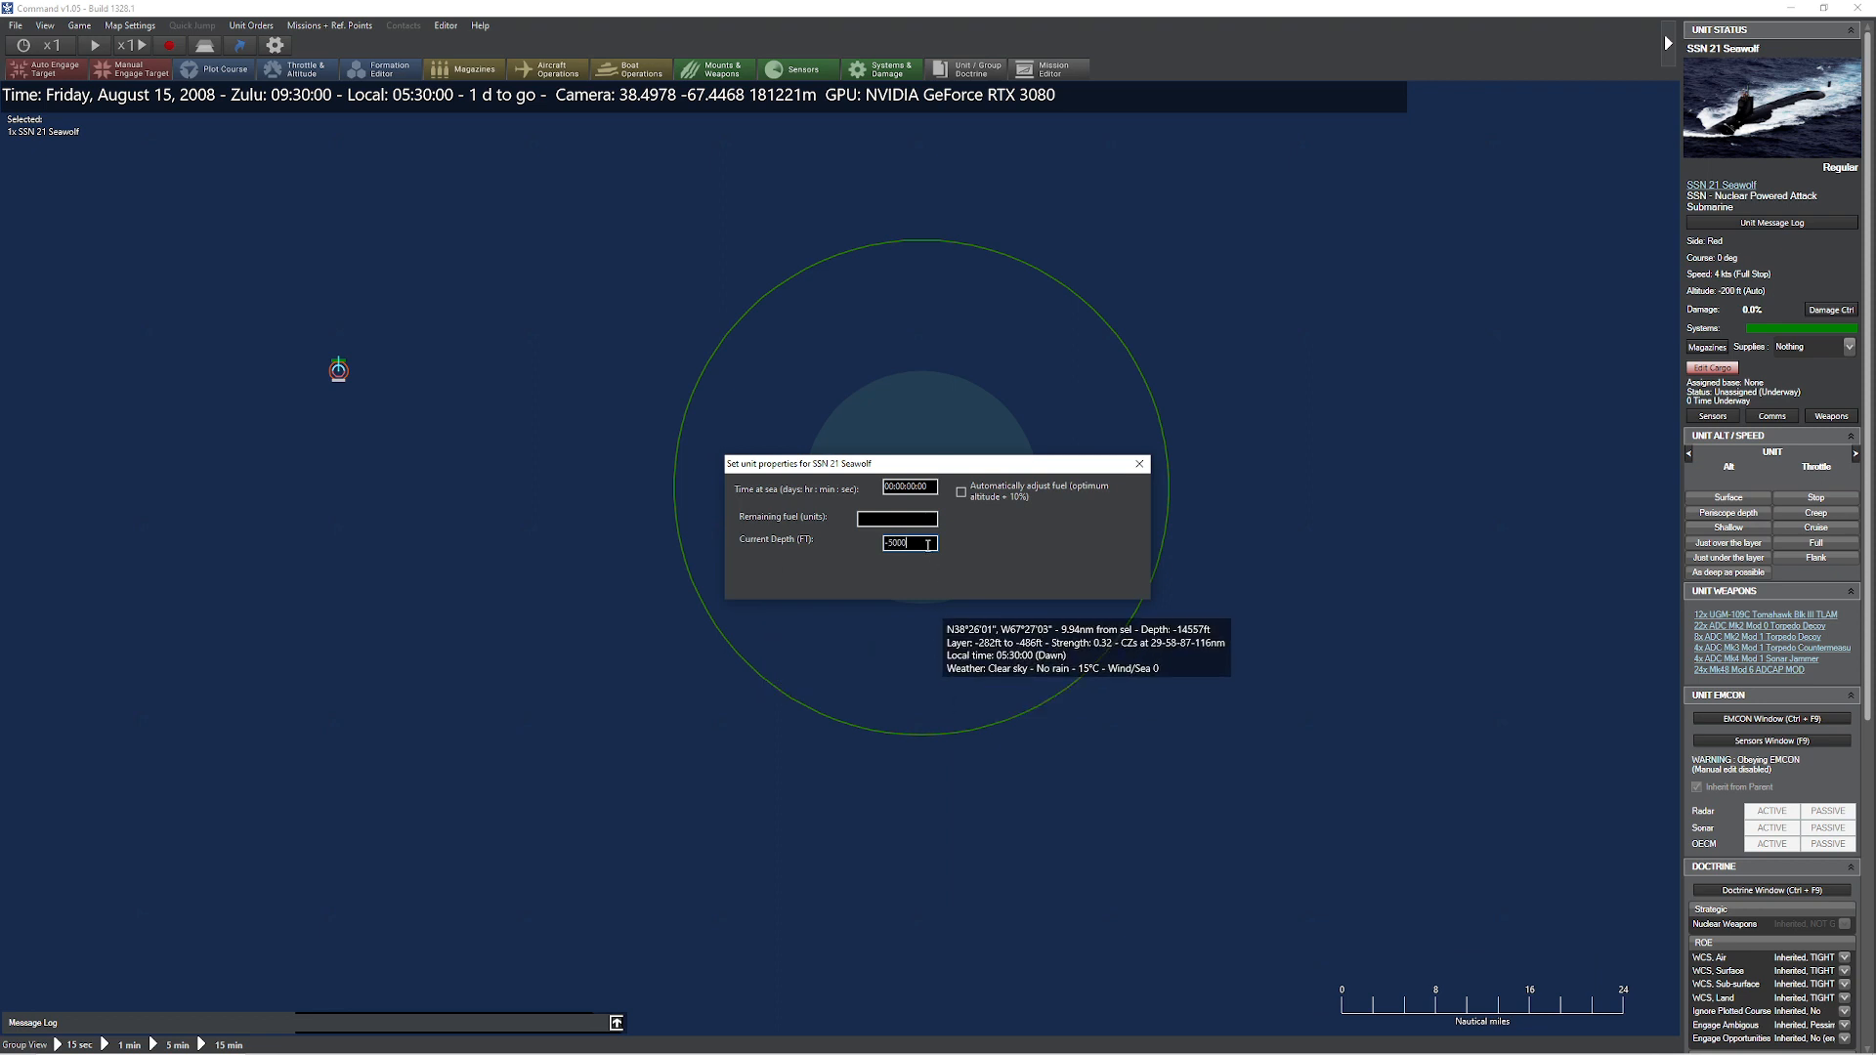
left_click(1138, 467)
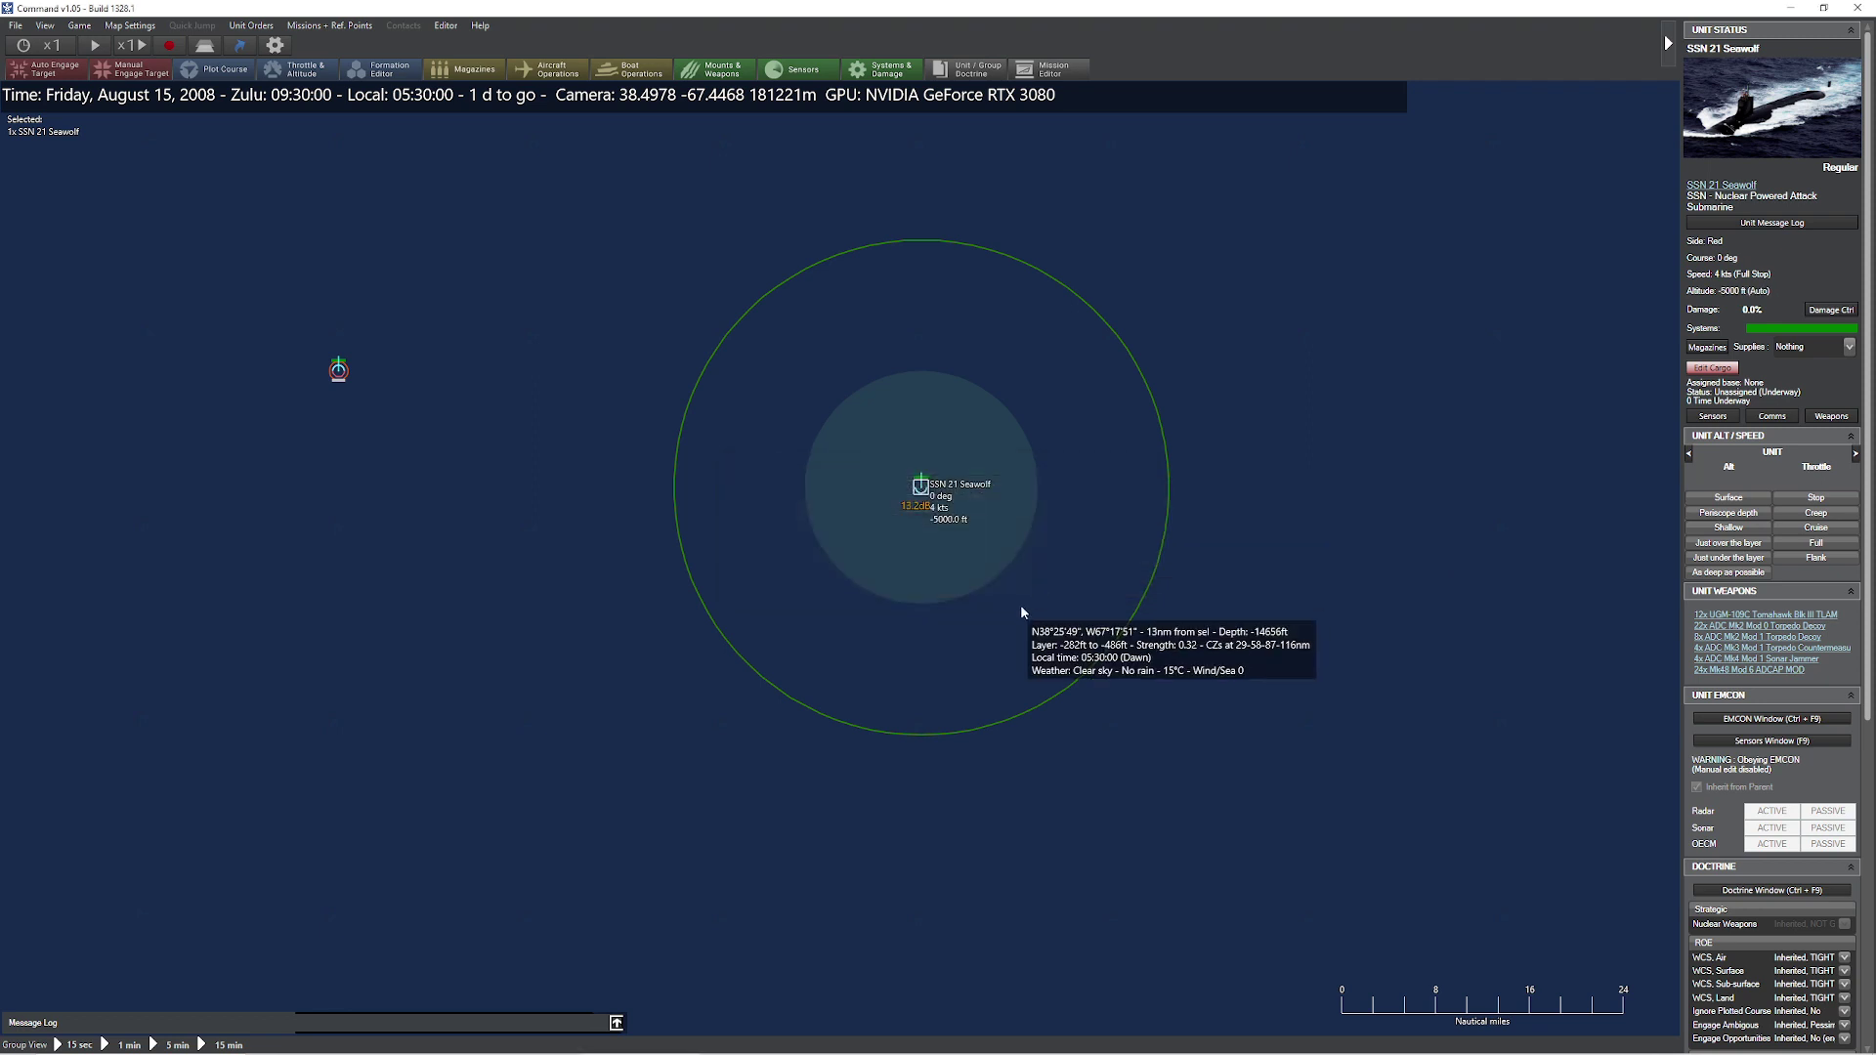
left_click(924, 503)
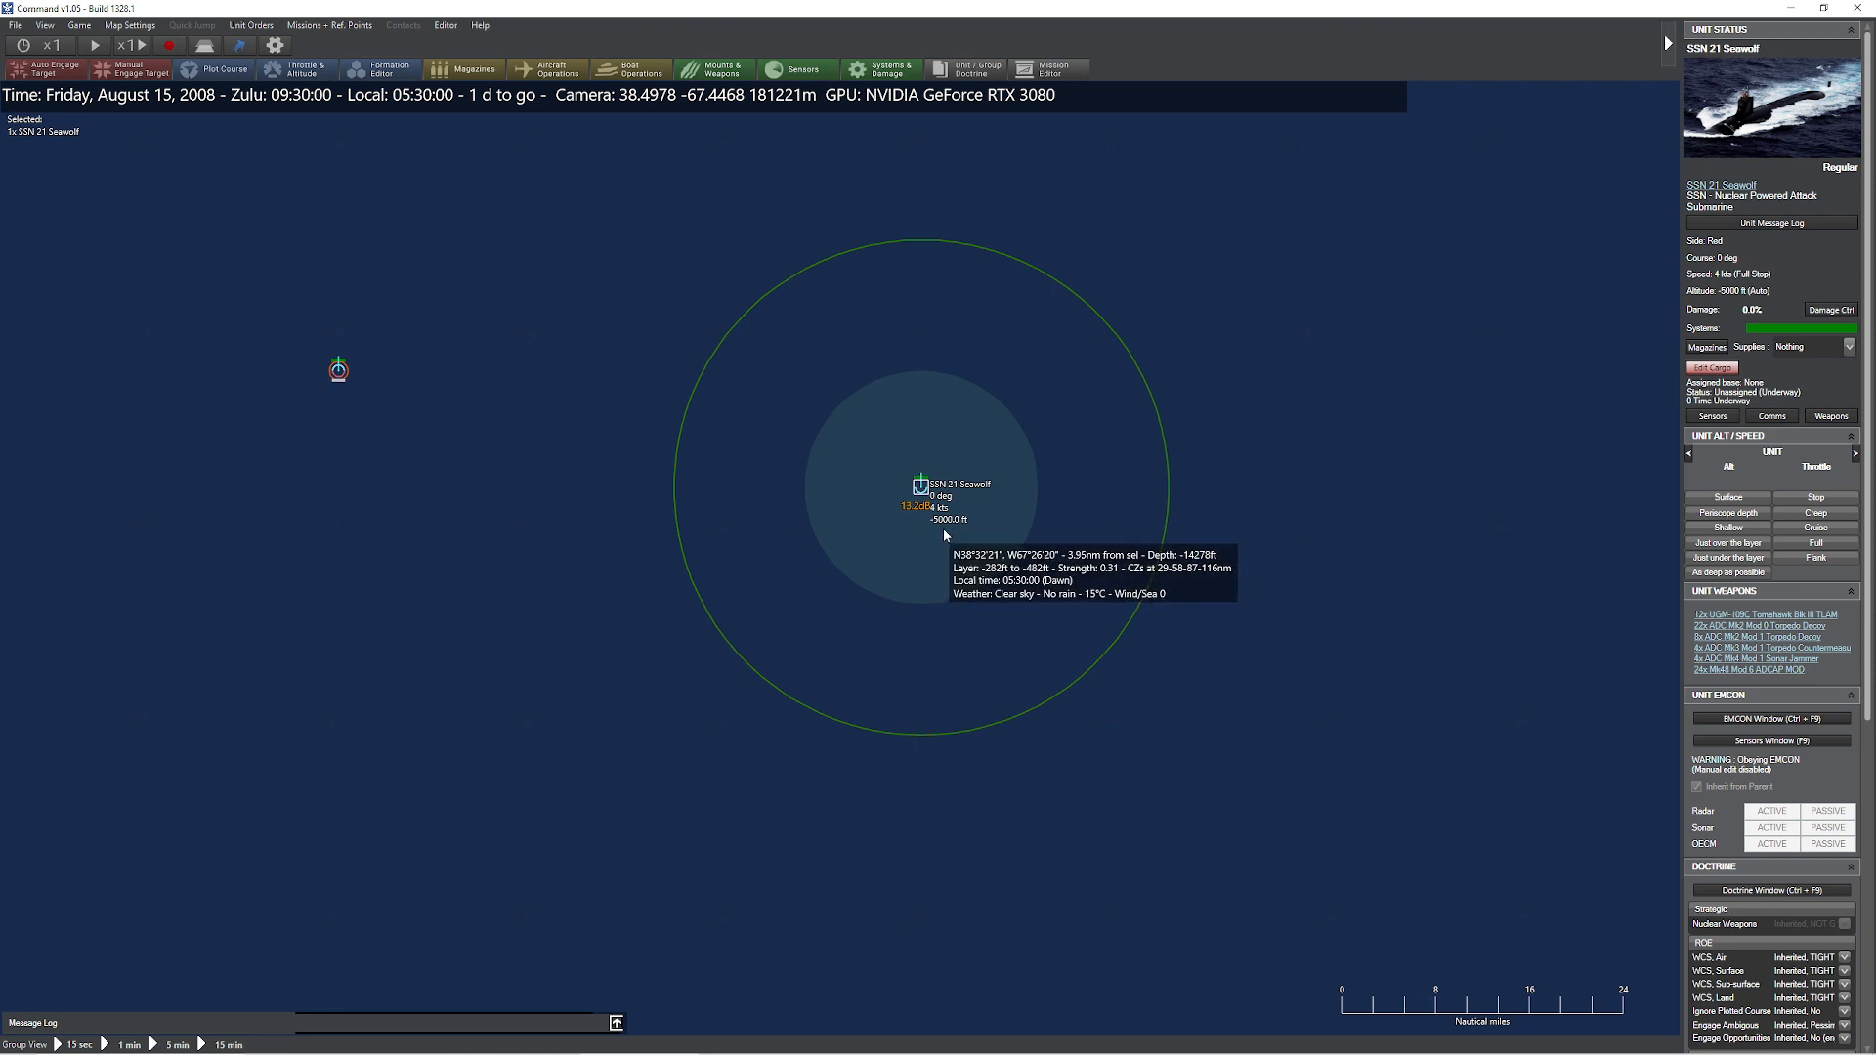
Plot a waypoint north of the Seawolf and advance the clock one second, clamping depth to -1476 ft
key("F2")
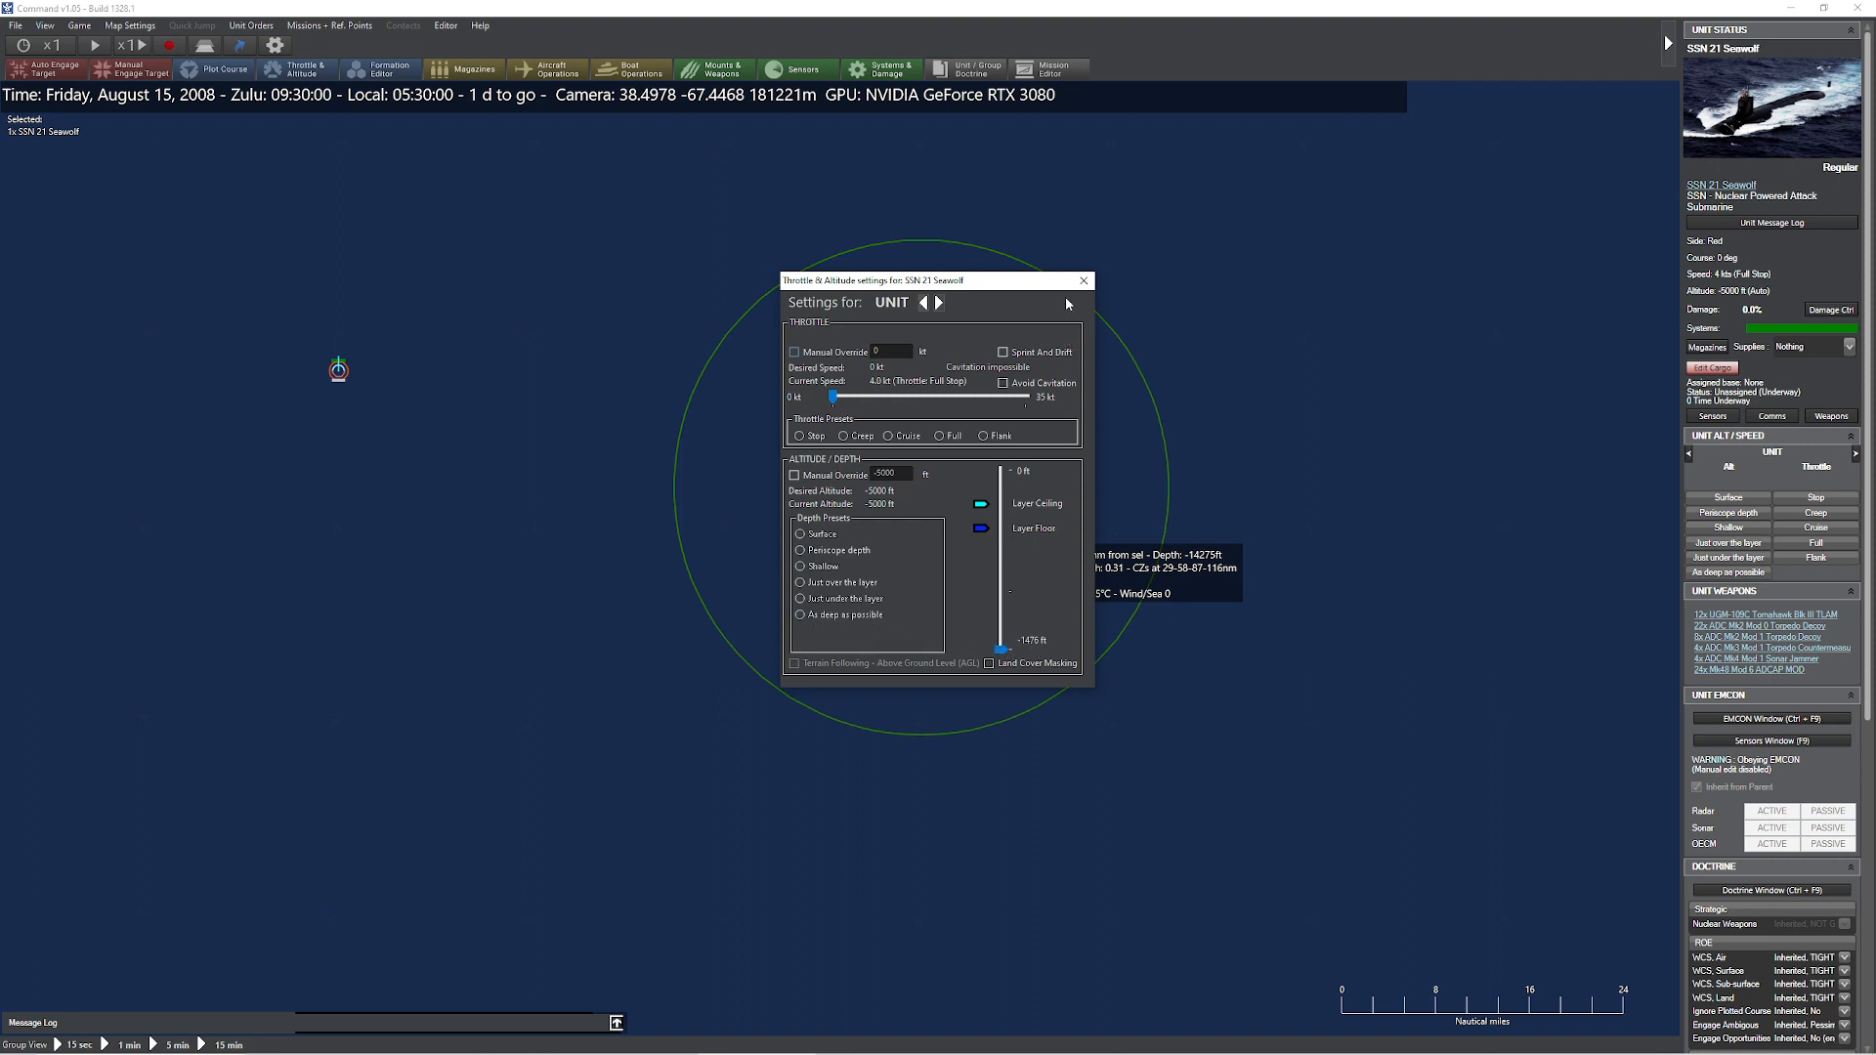
key("F3")
left_click(964, 345)
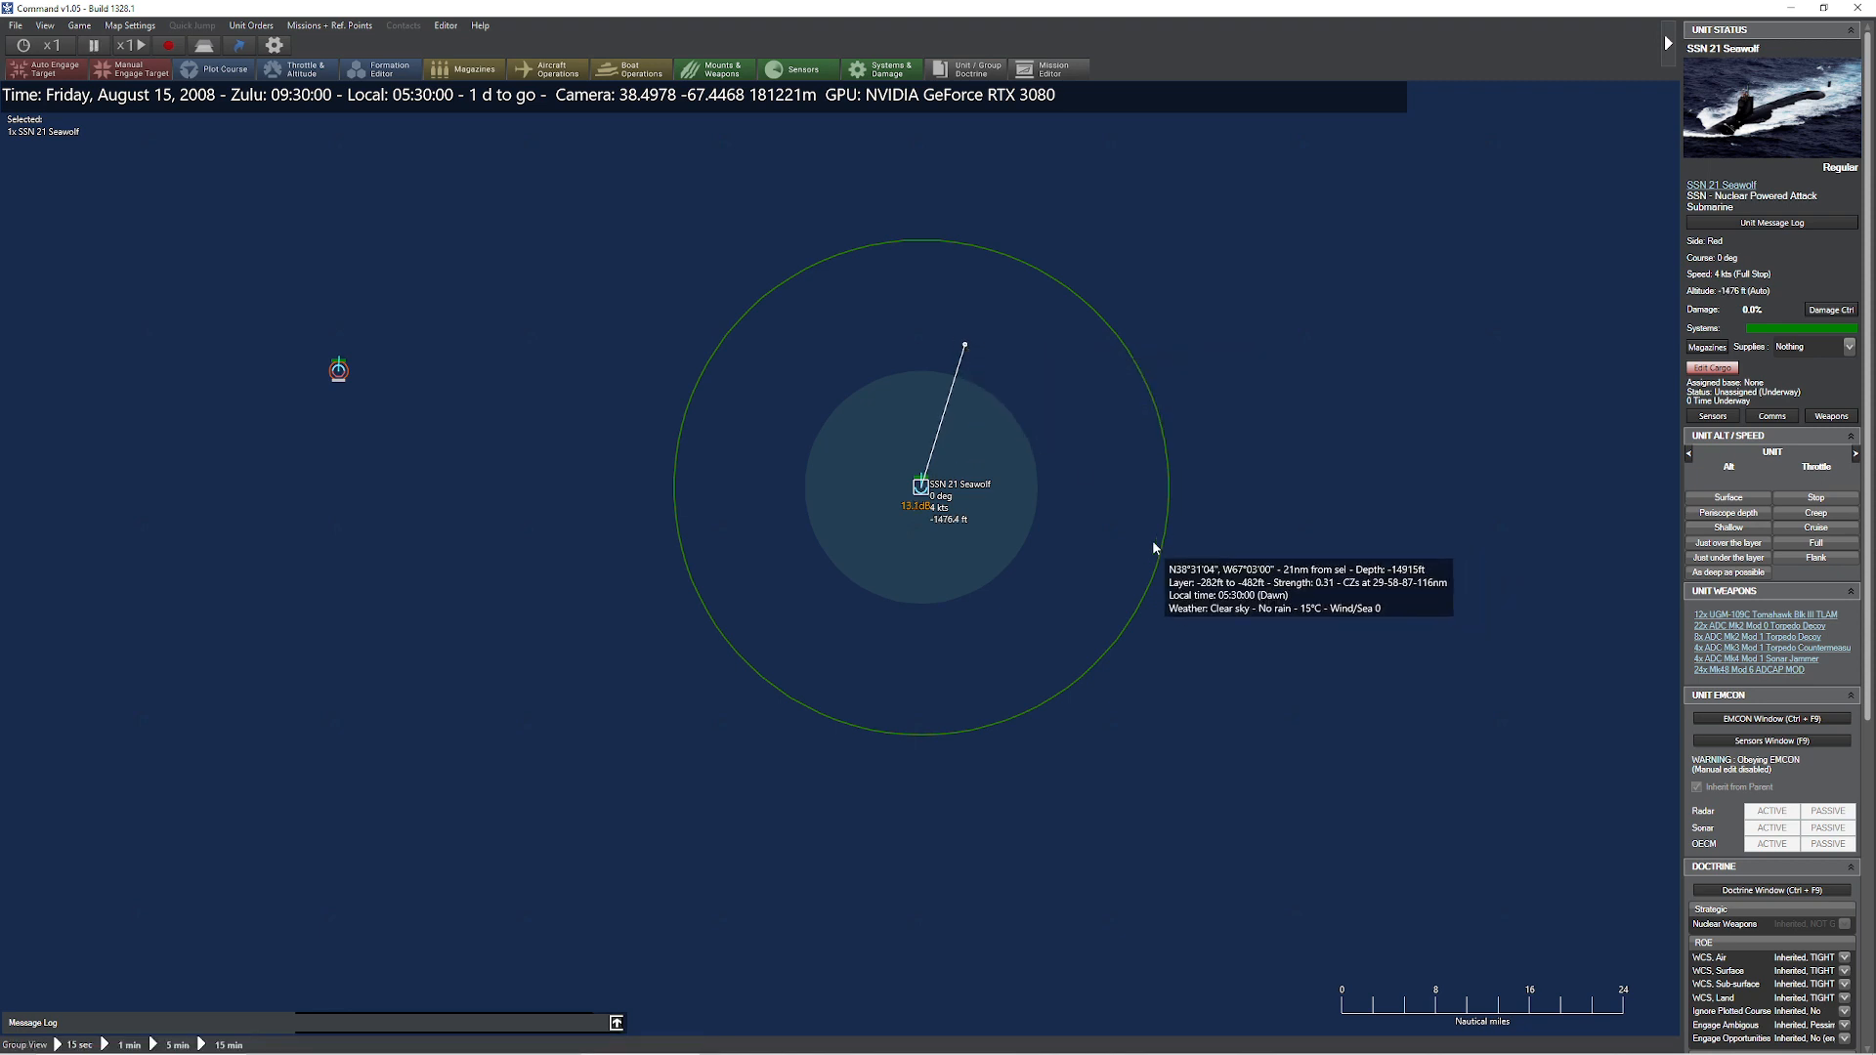
key("space")
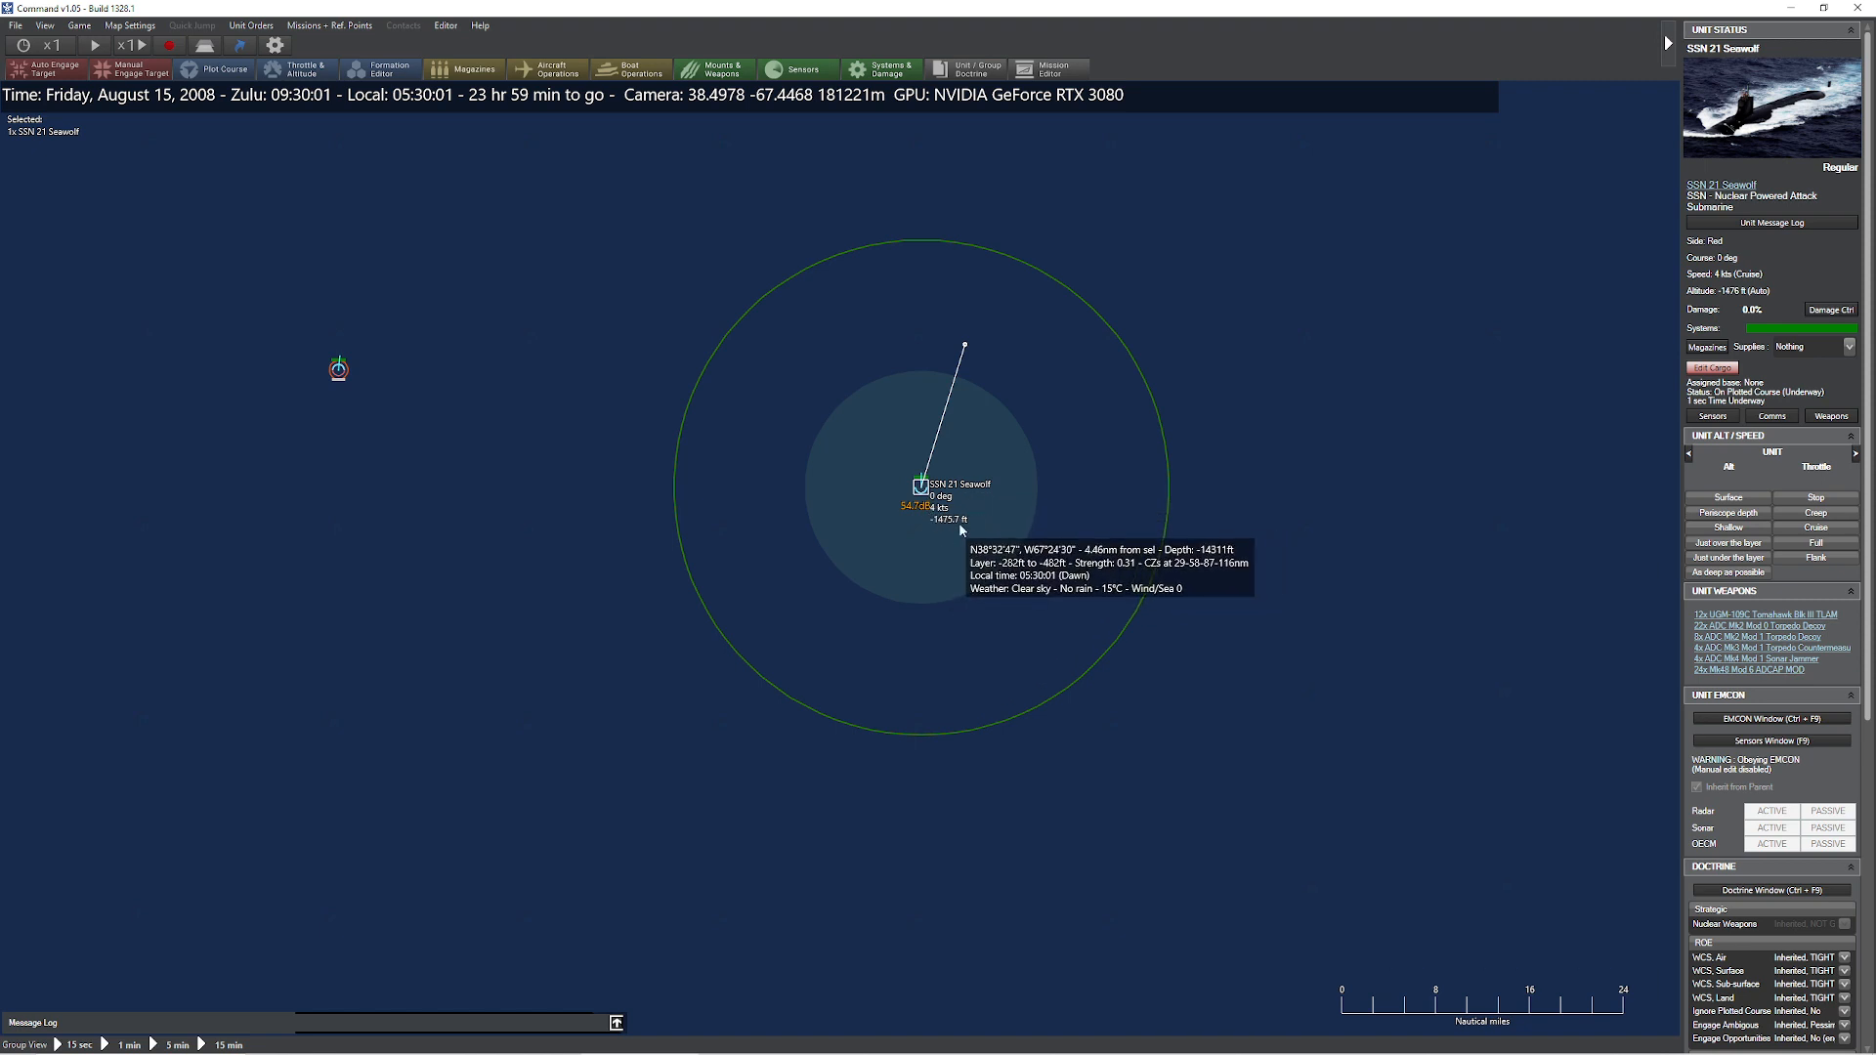
Enter 120000 ft as the B-52D's altitude so it settles at its 45000 ft ceiling, then reselect the Seawolf
right_click(338, 368)
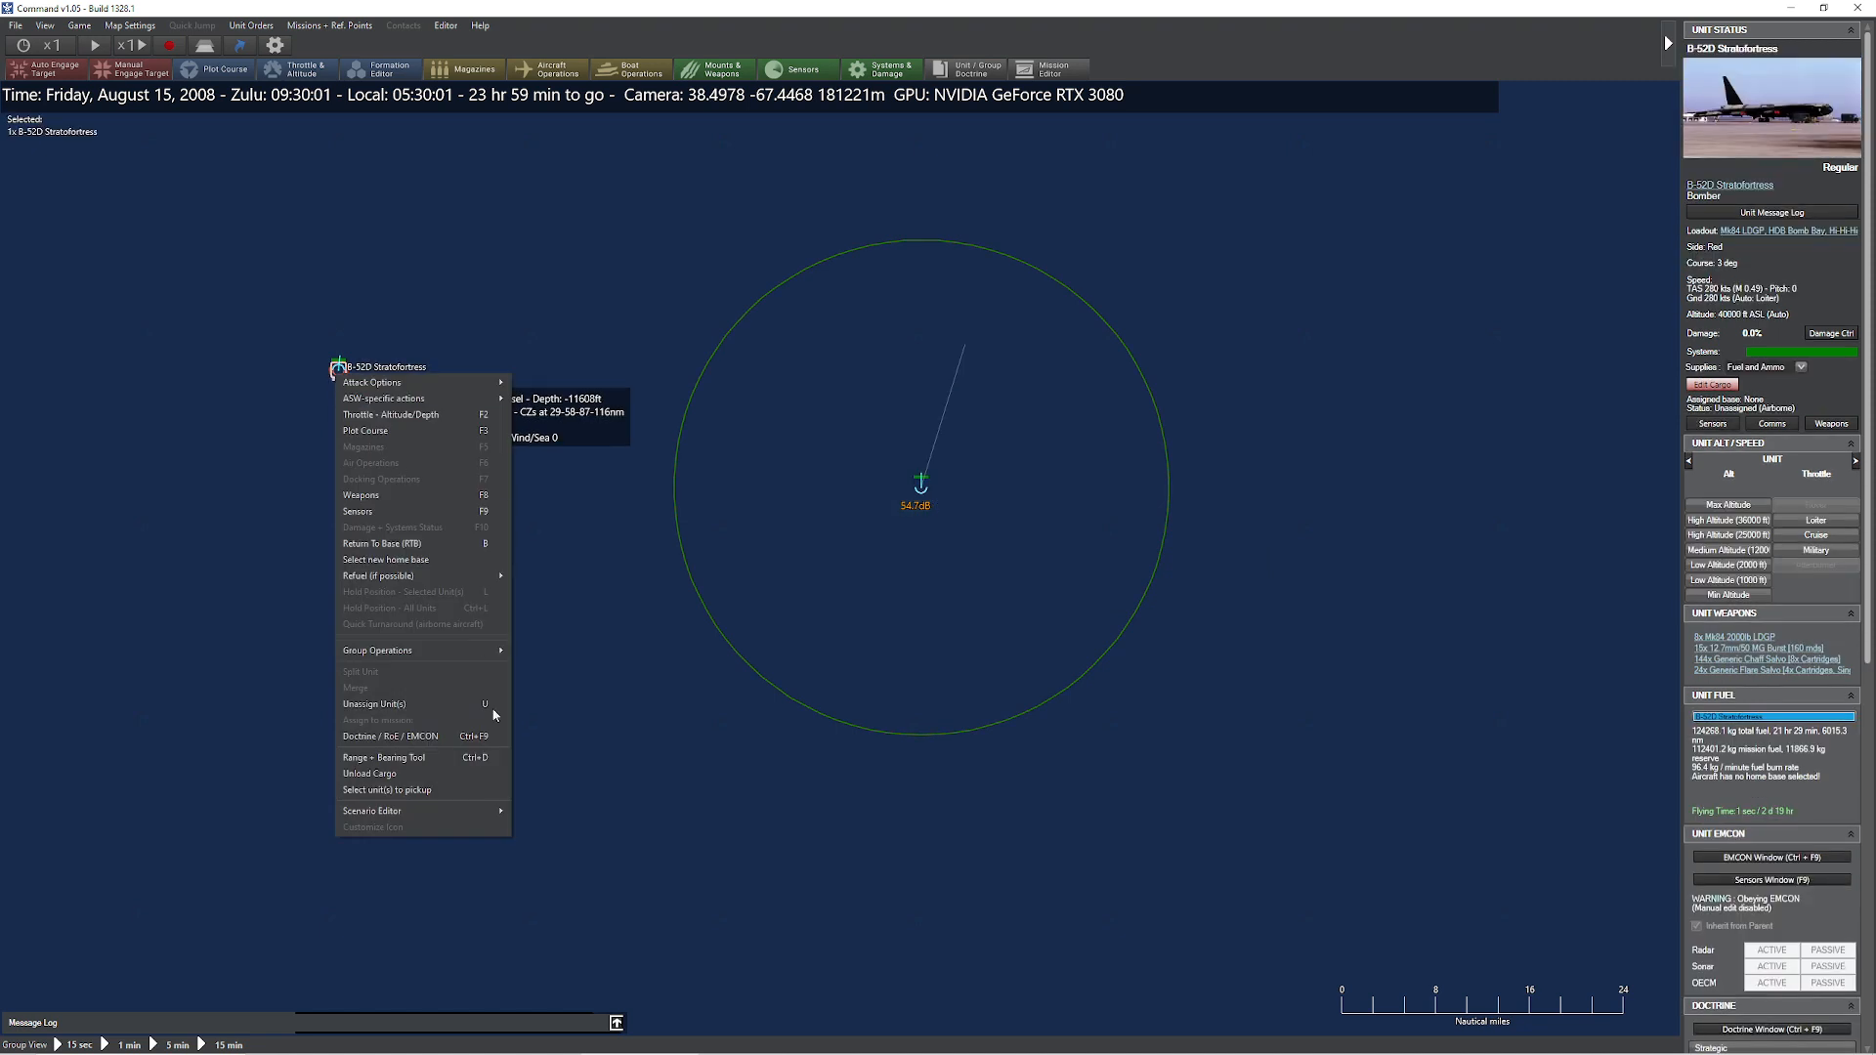
mouse_move(373, 810)
mouse_move(576, 812)
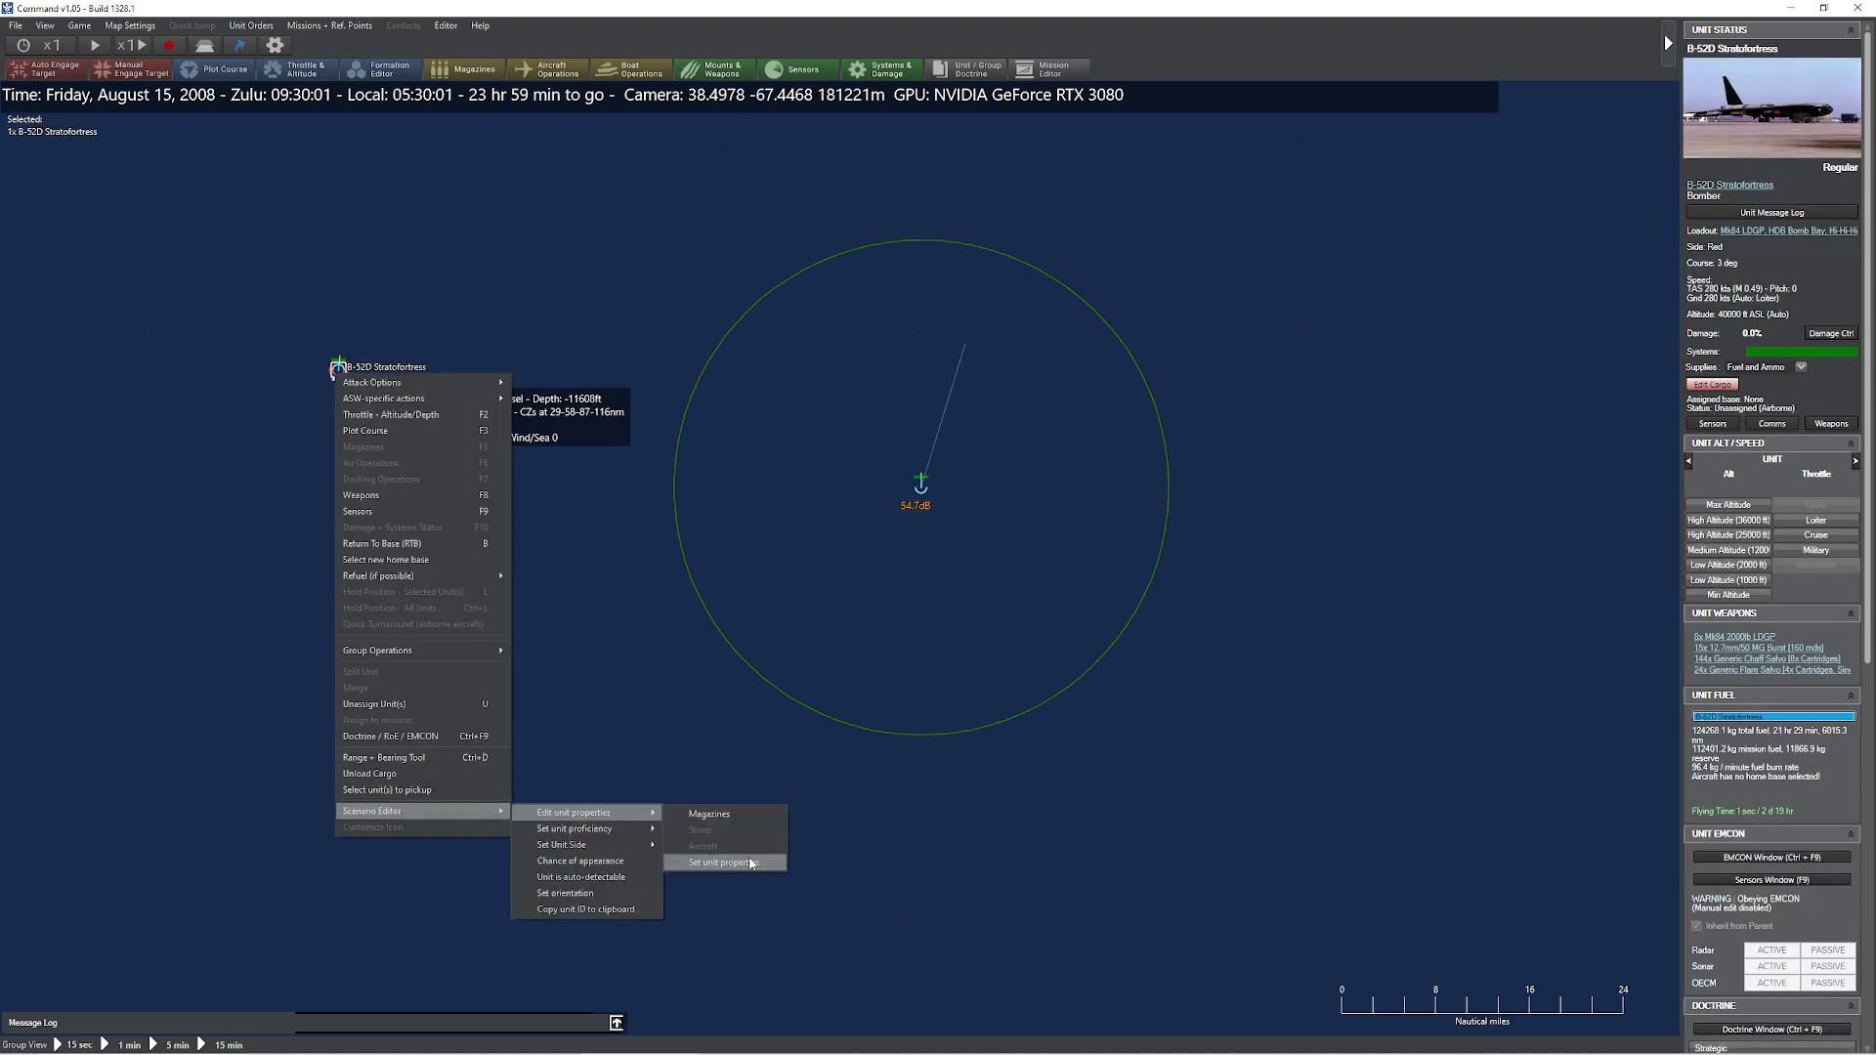
left_click(751, 863)
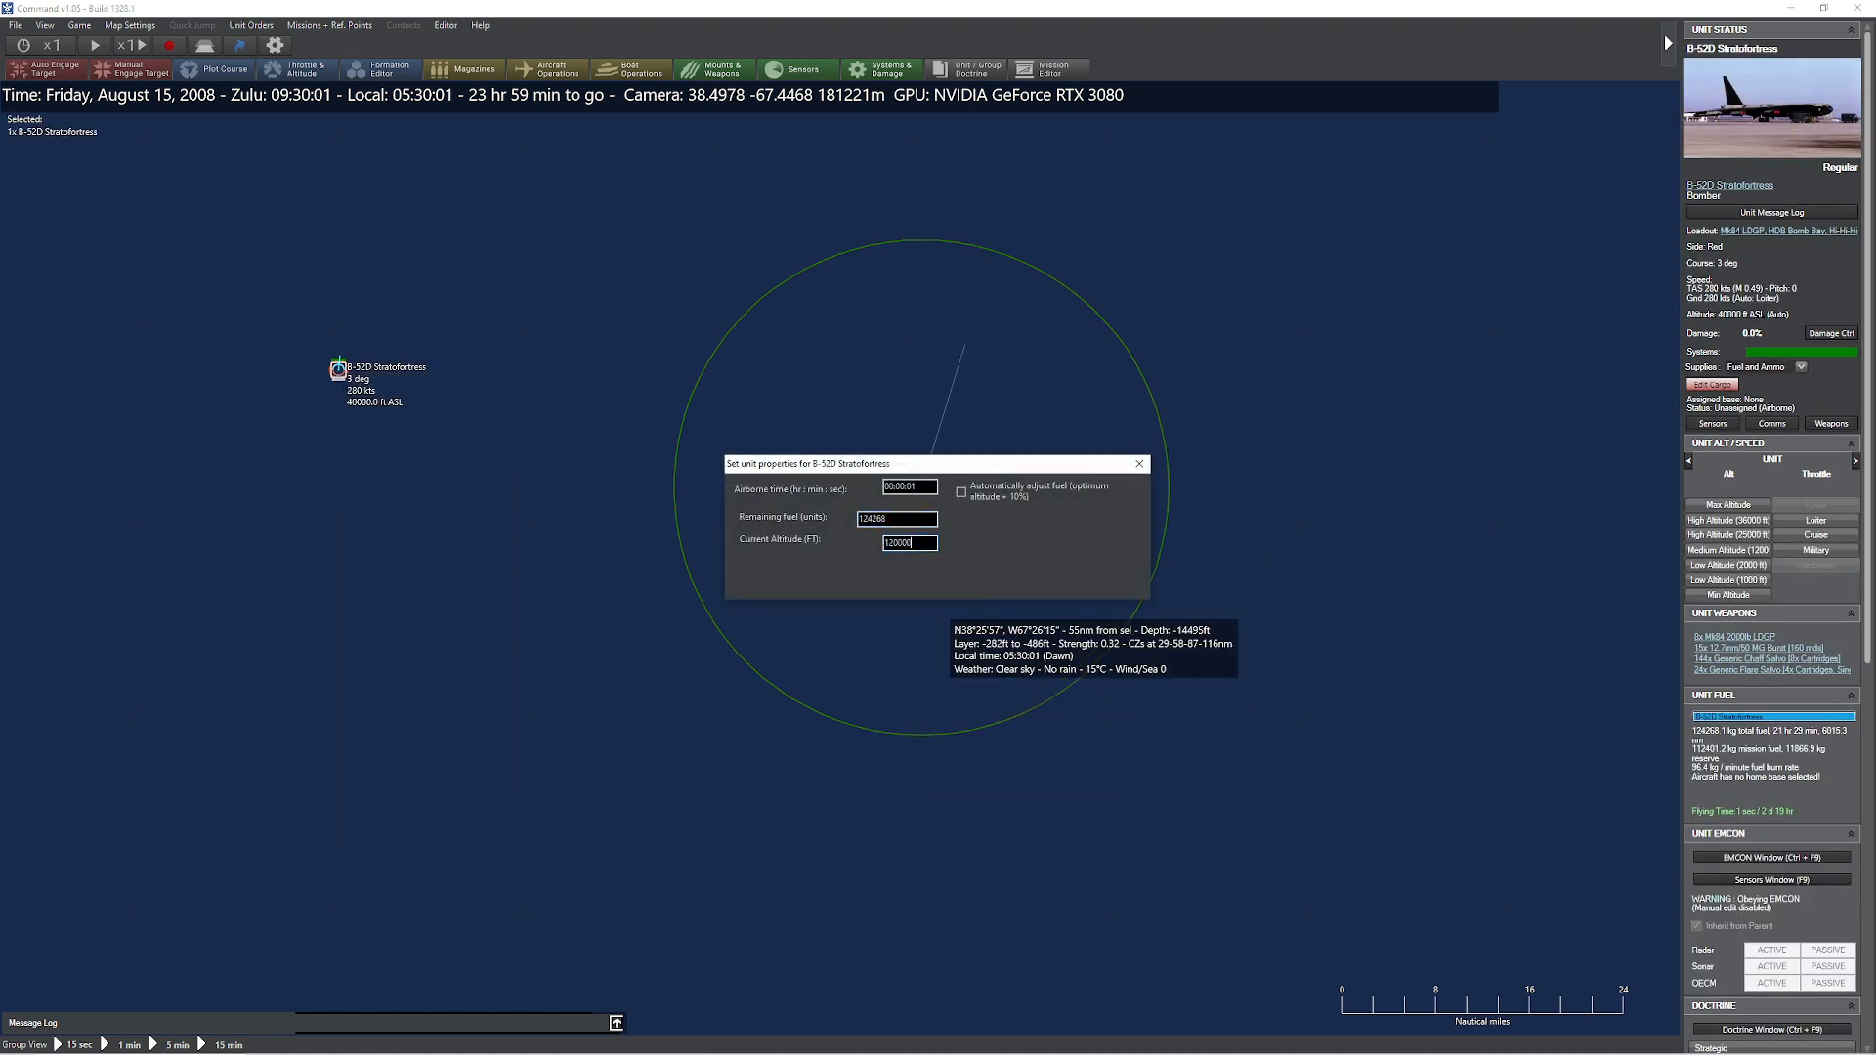
left_click(1139, 463)
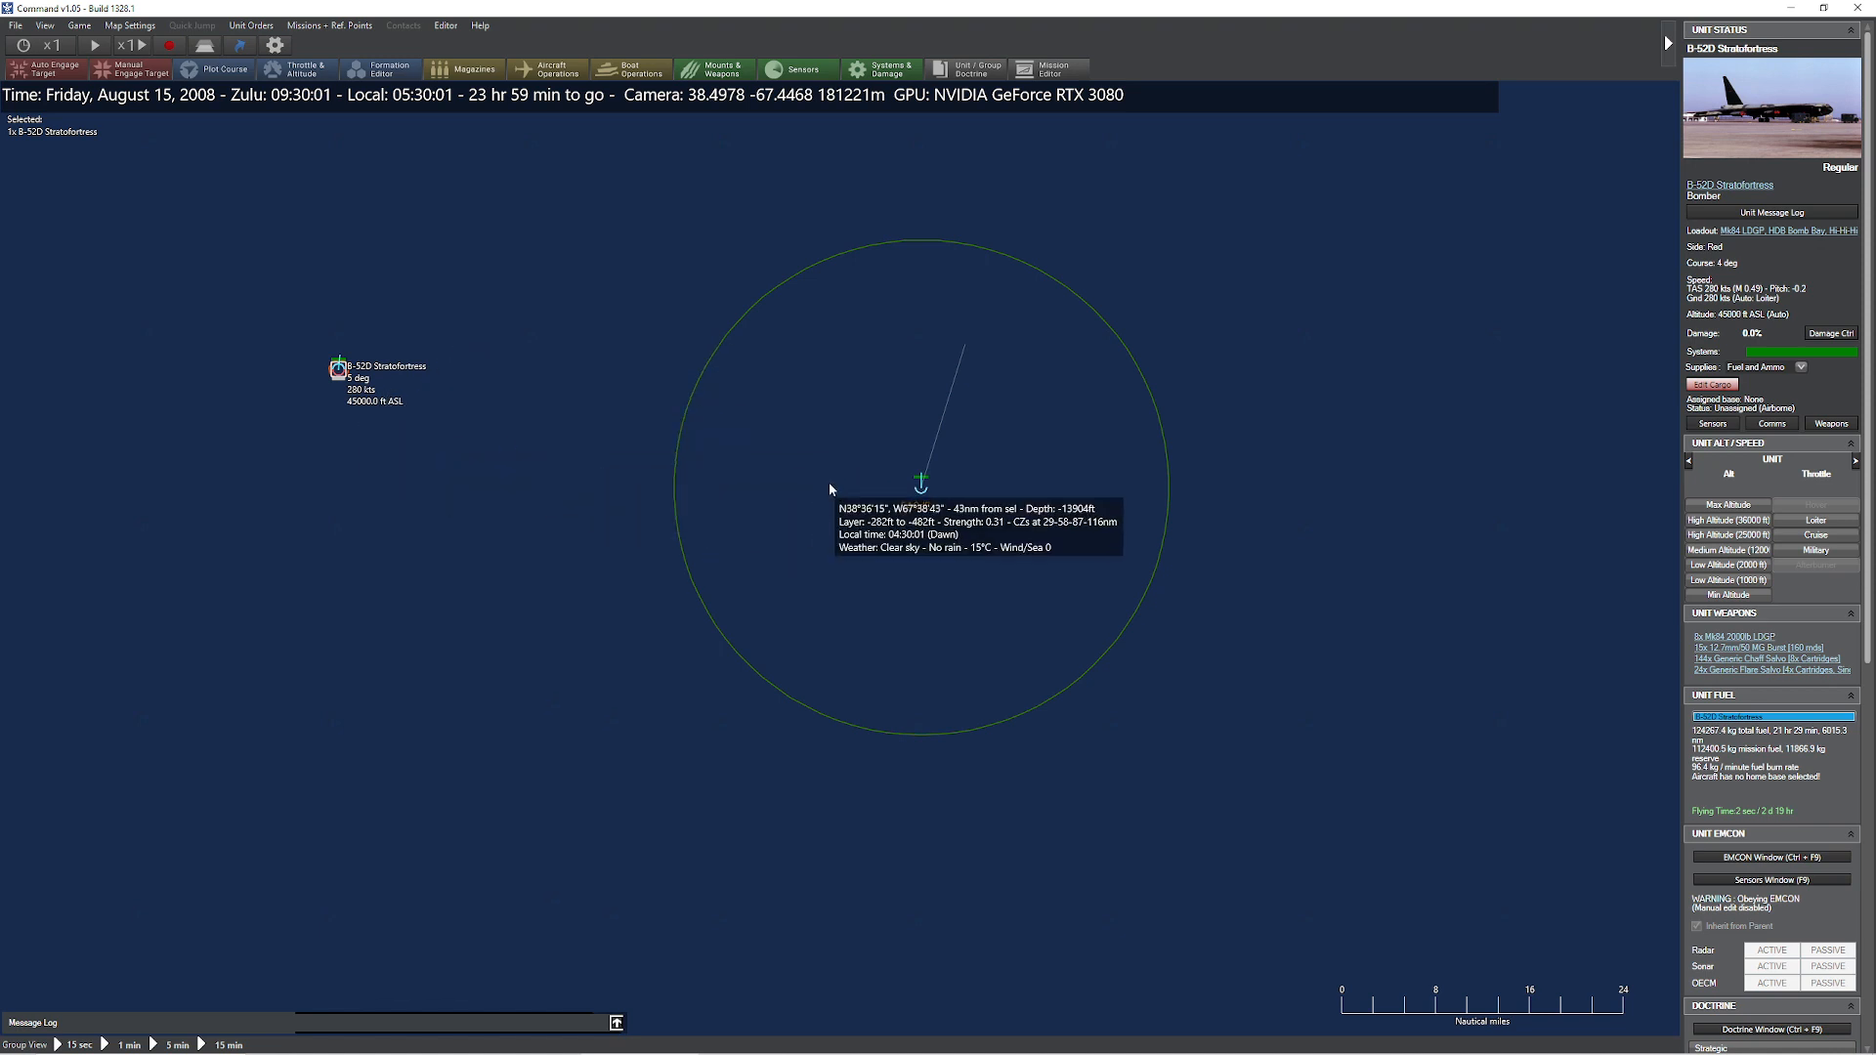
left_click(922, 487)
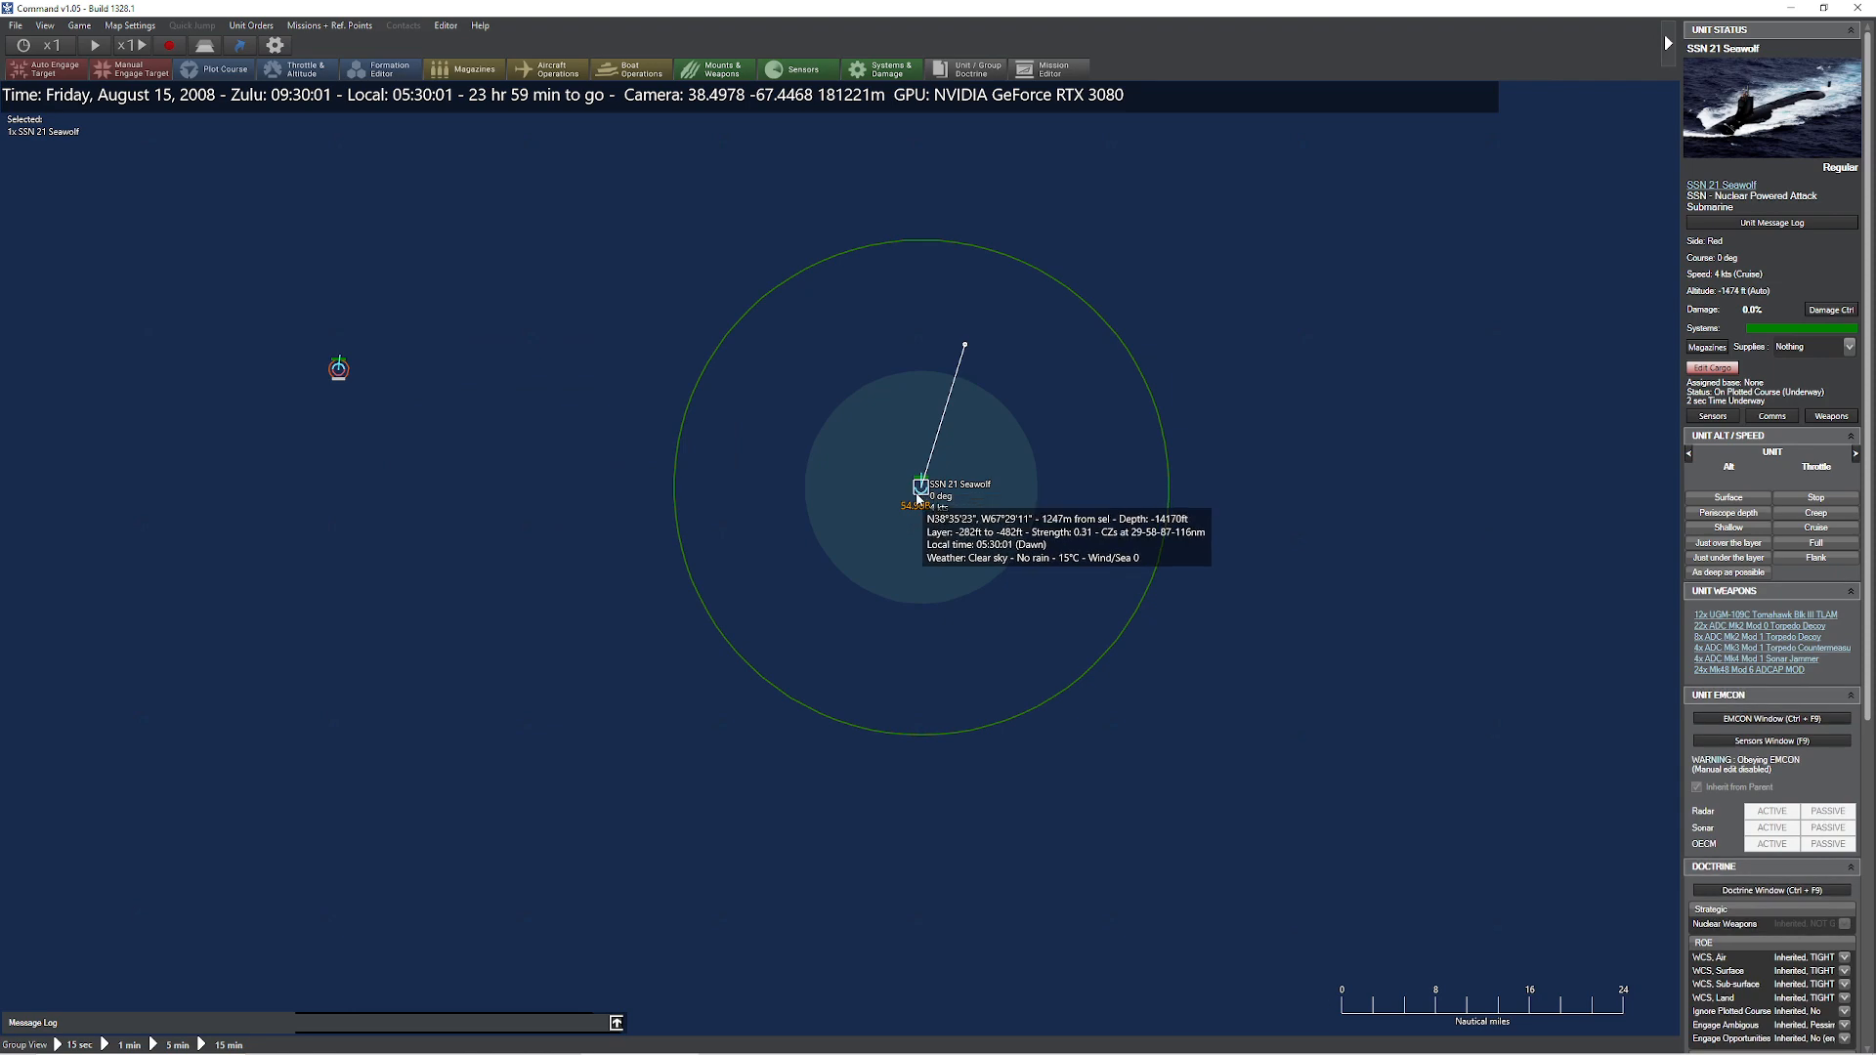
scroll(792, 498, "down", 3)
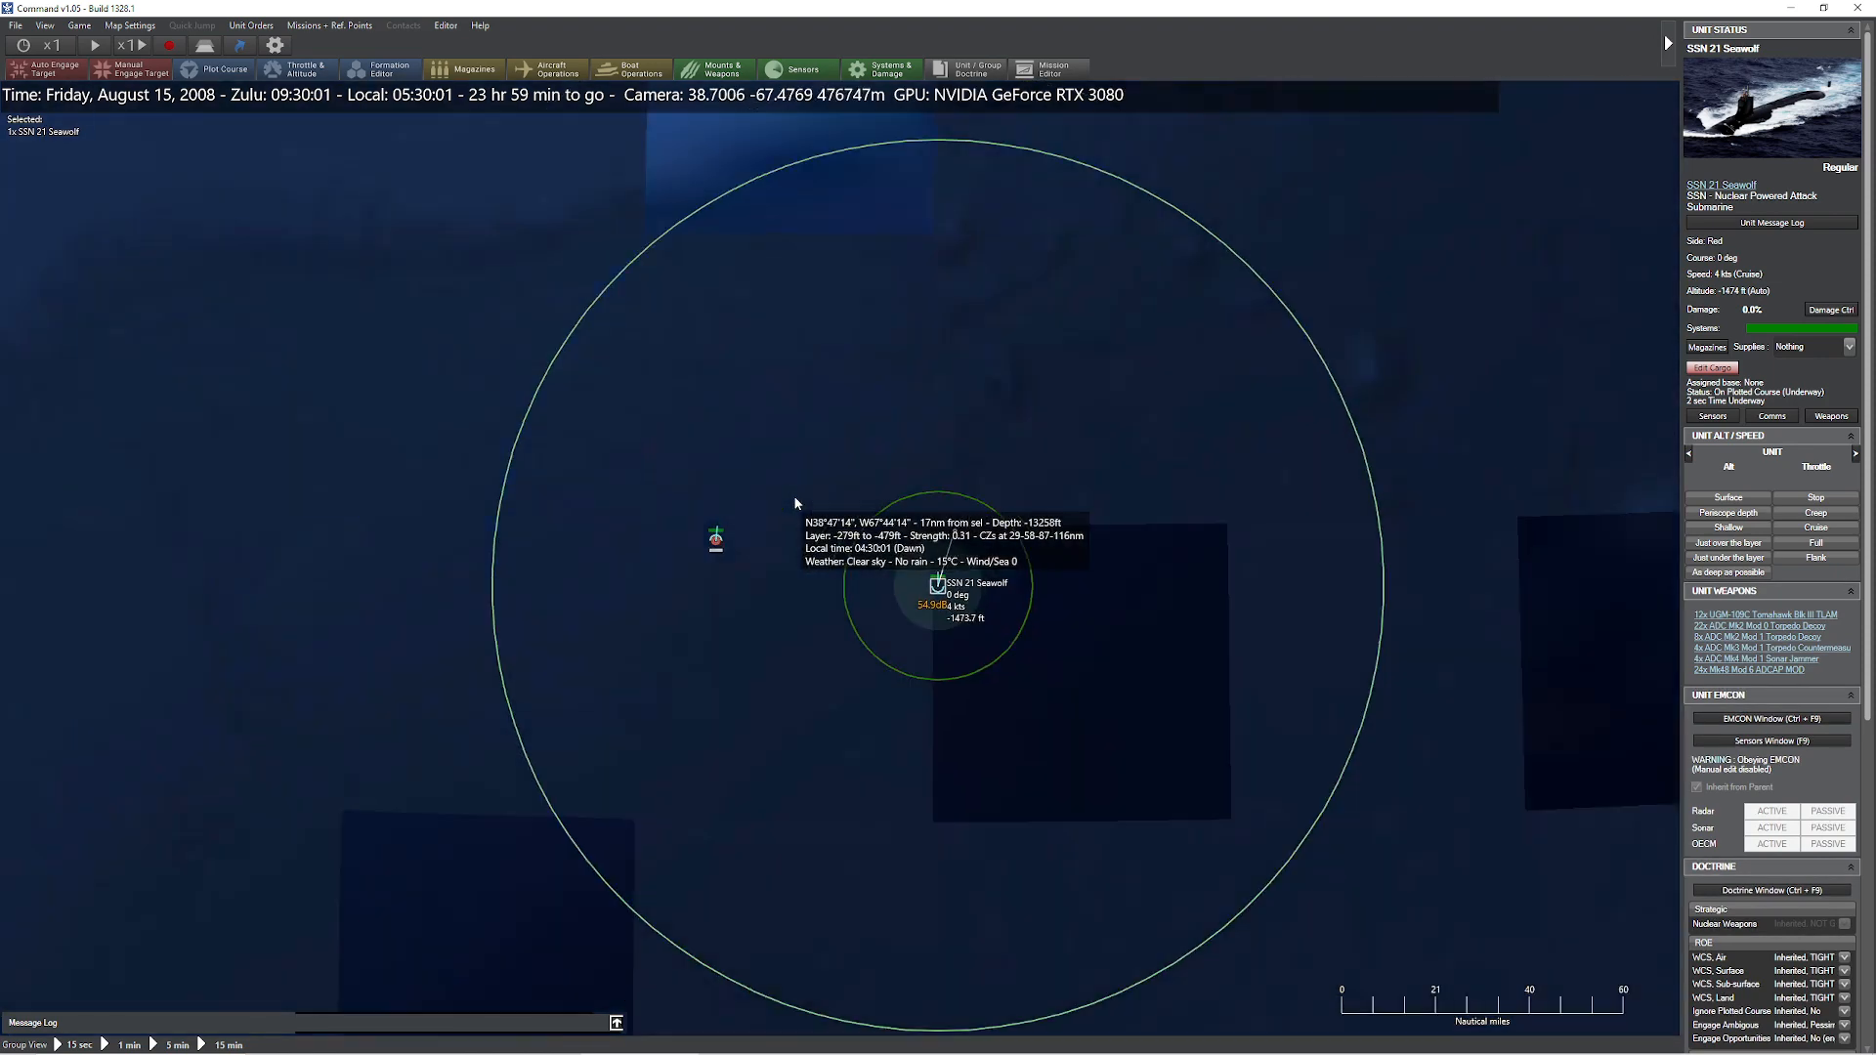
scroll(794, 504, "down", 2)
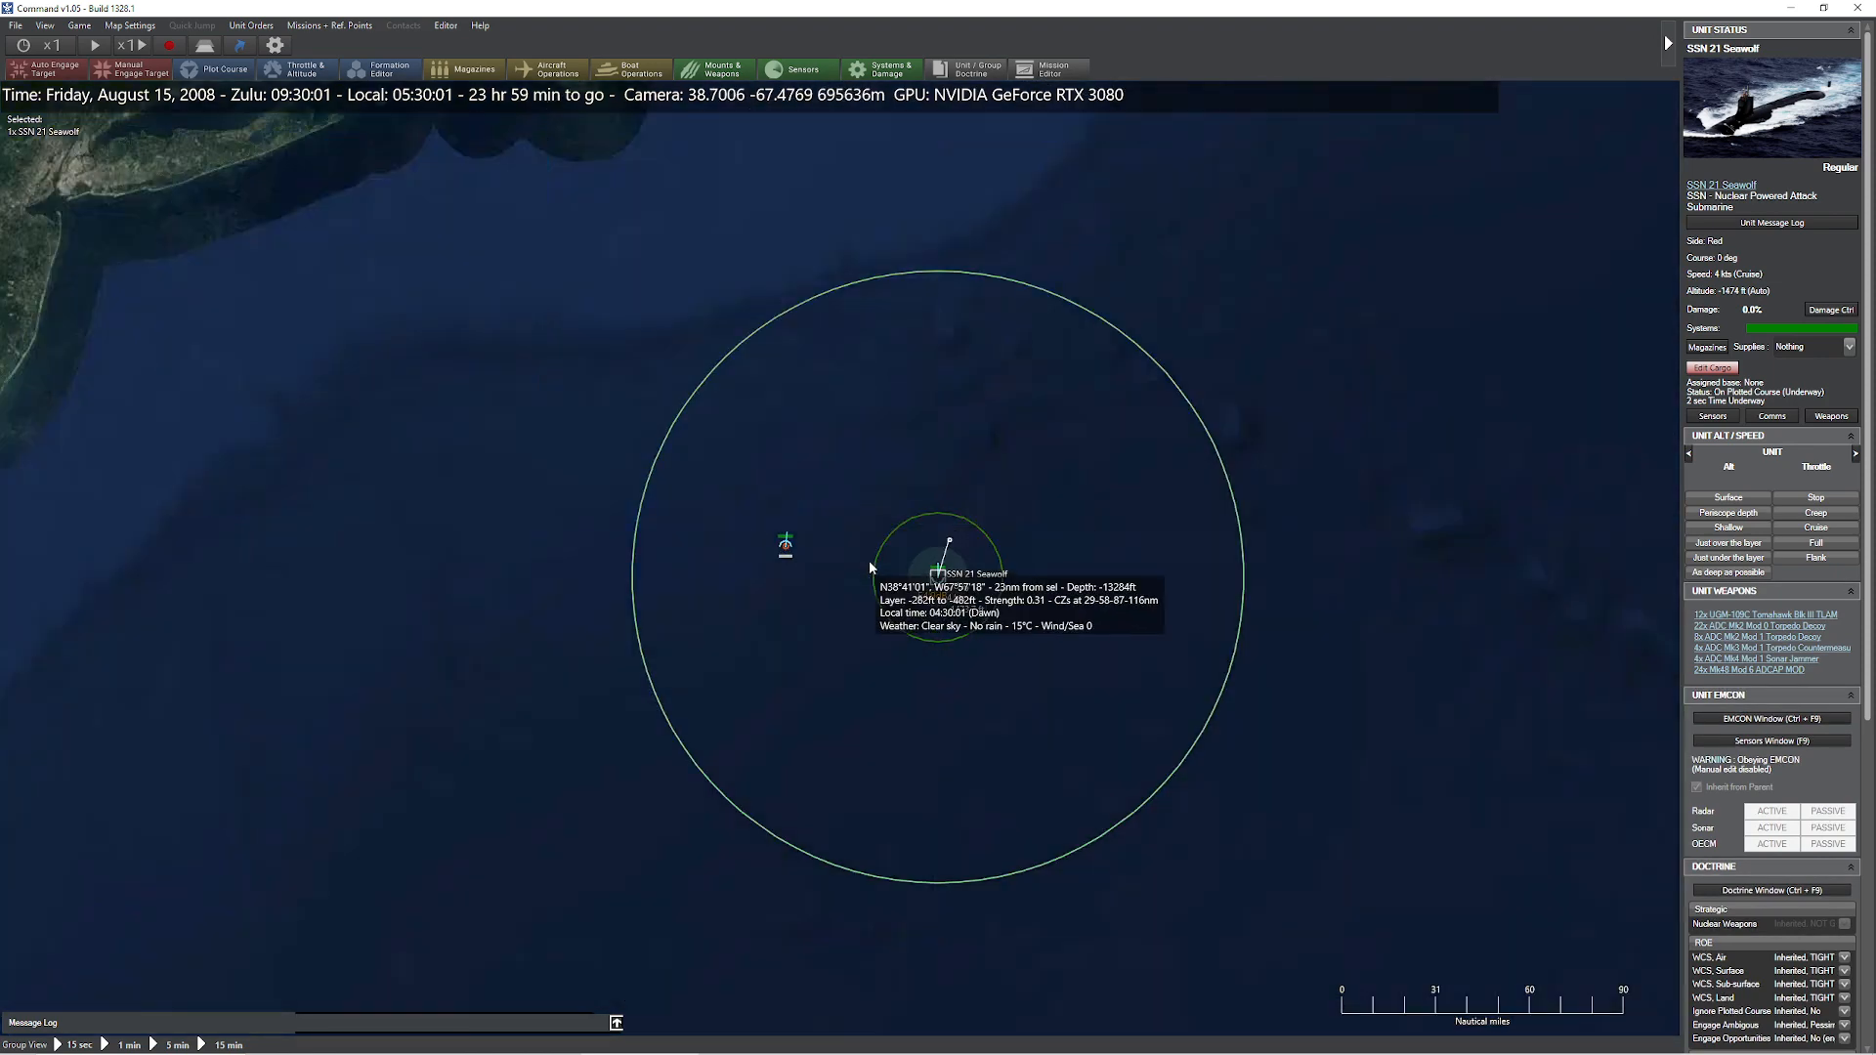
left_click_drag(866, 489, 882, 493)
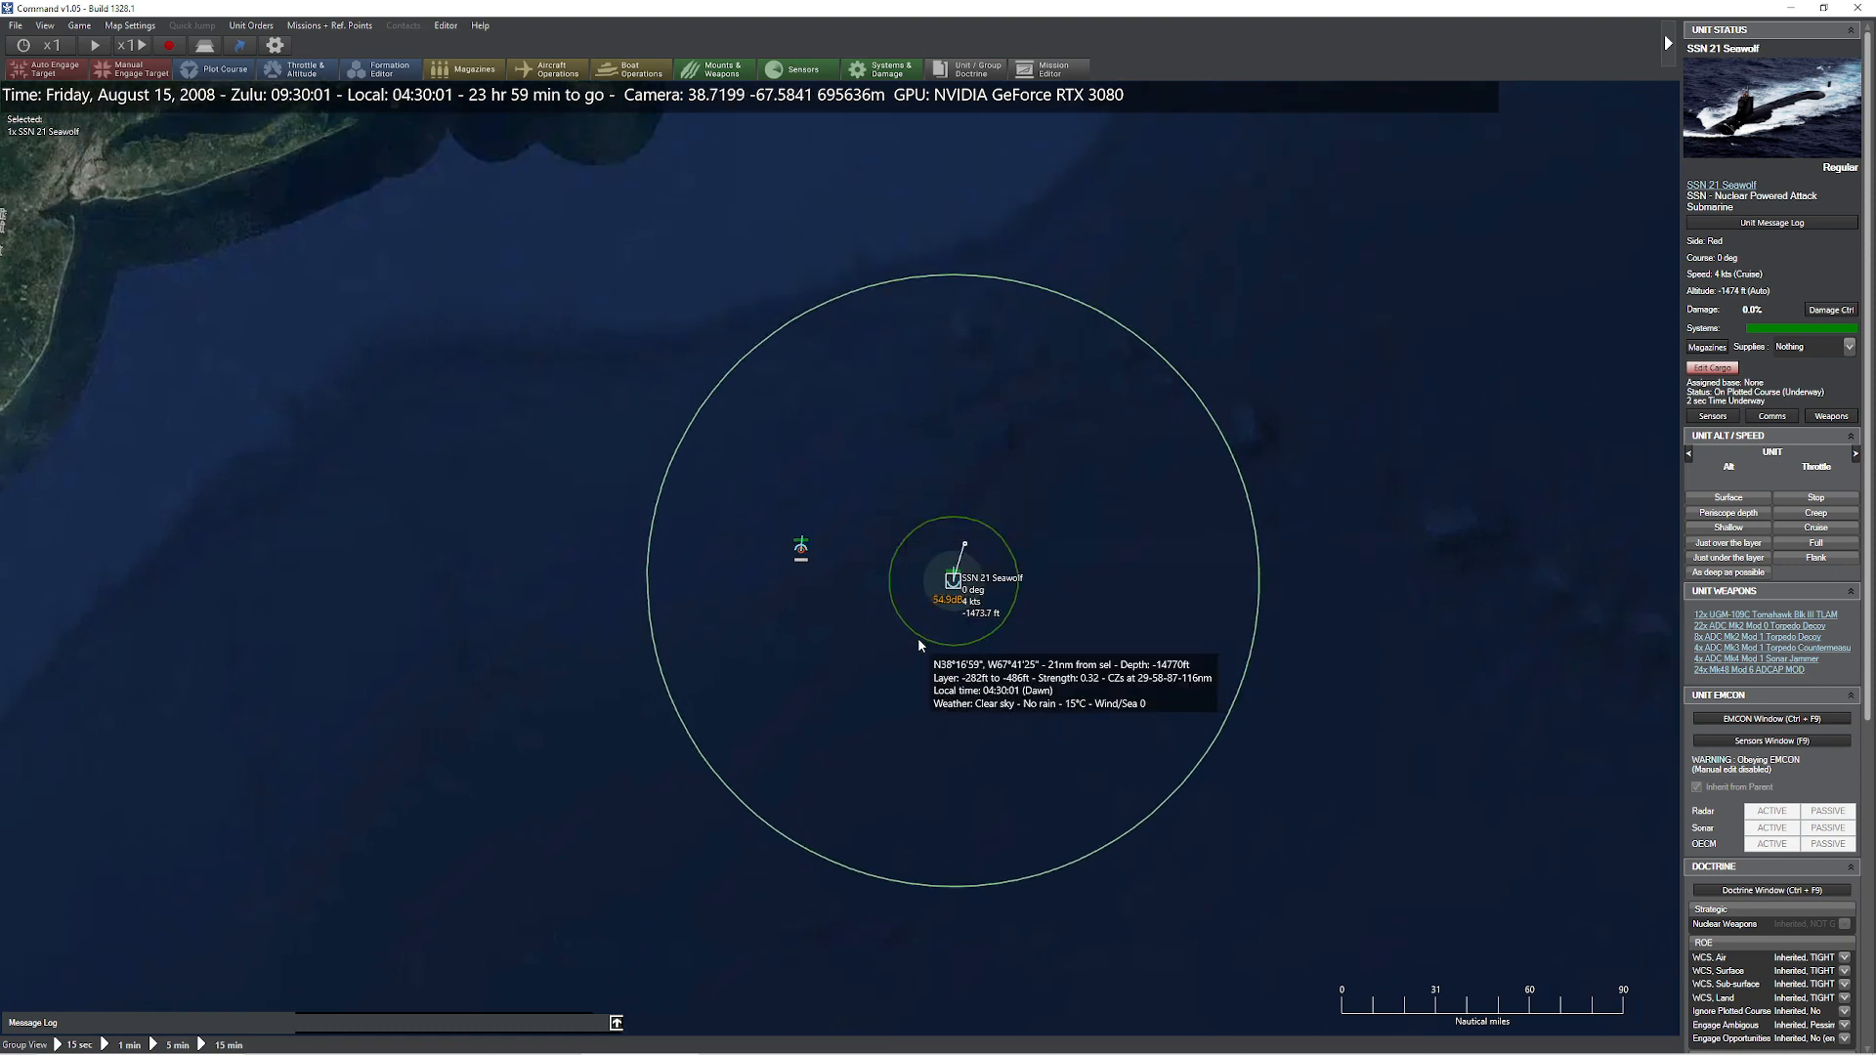
scroll(924, 617, "up", 2)
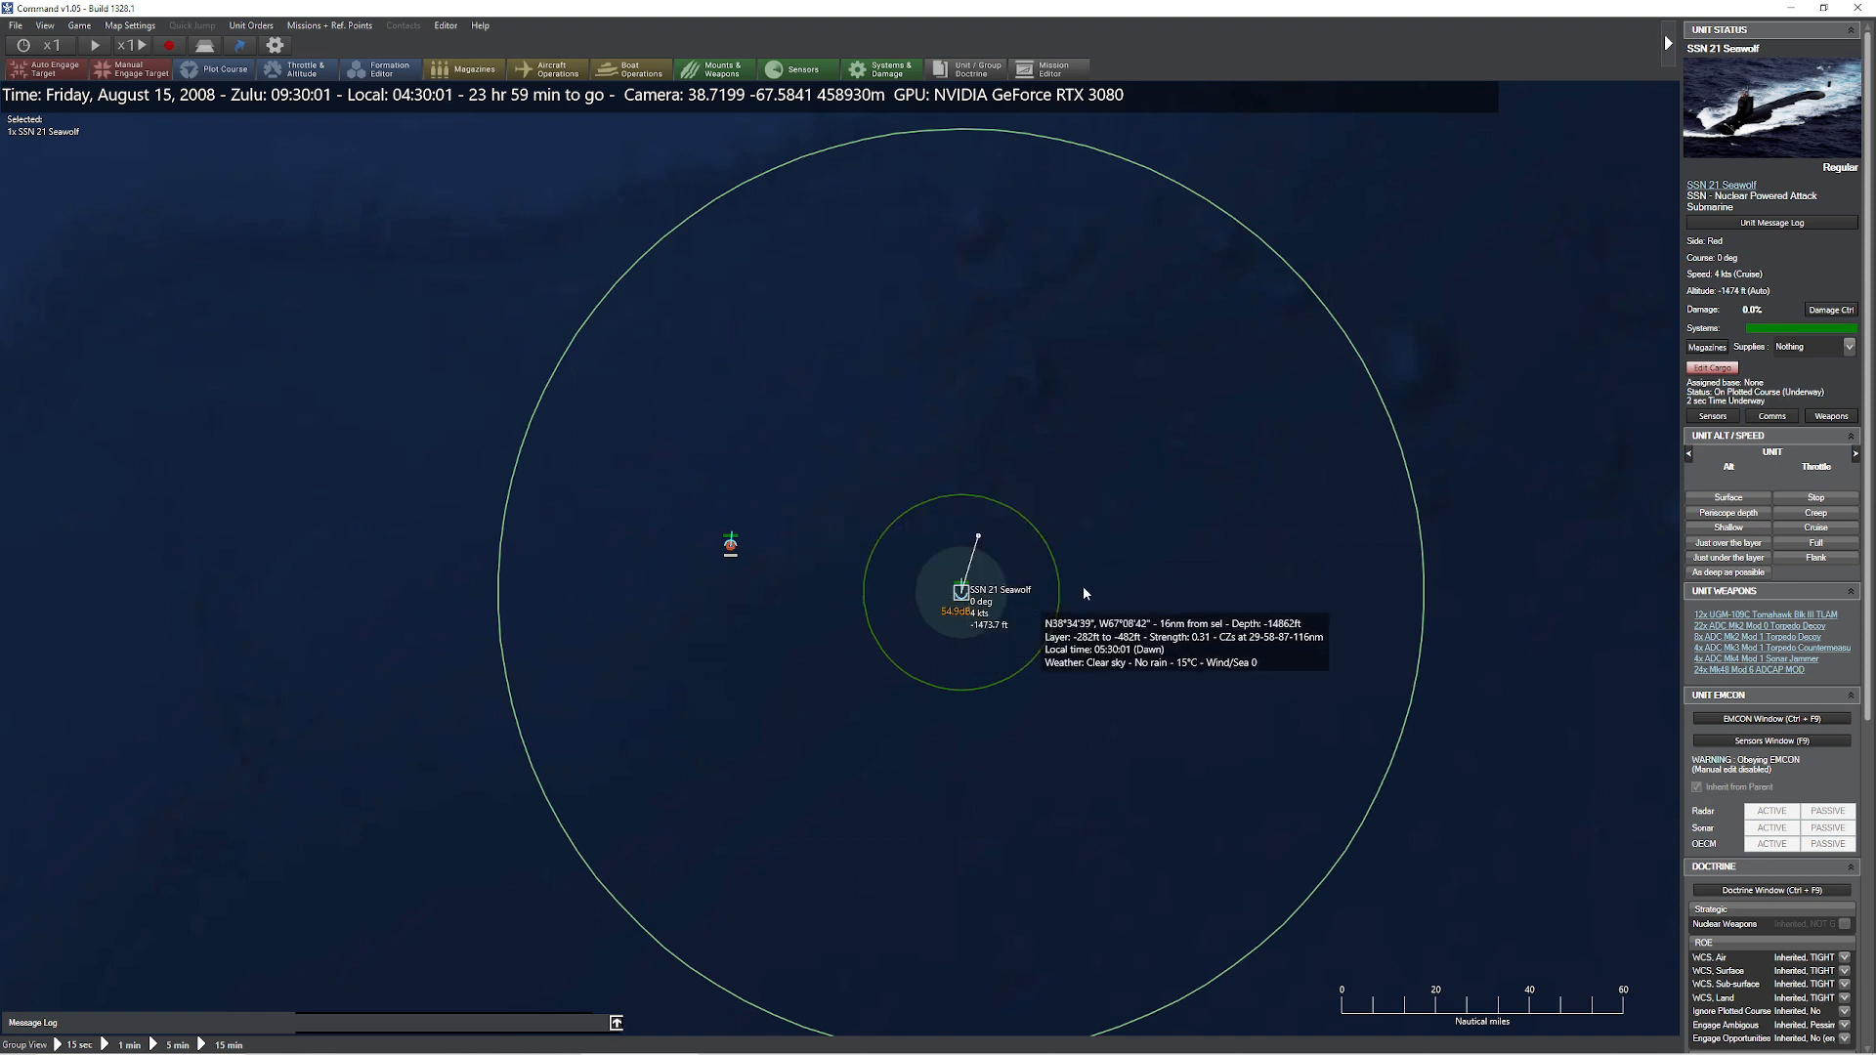
key("F2")
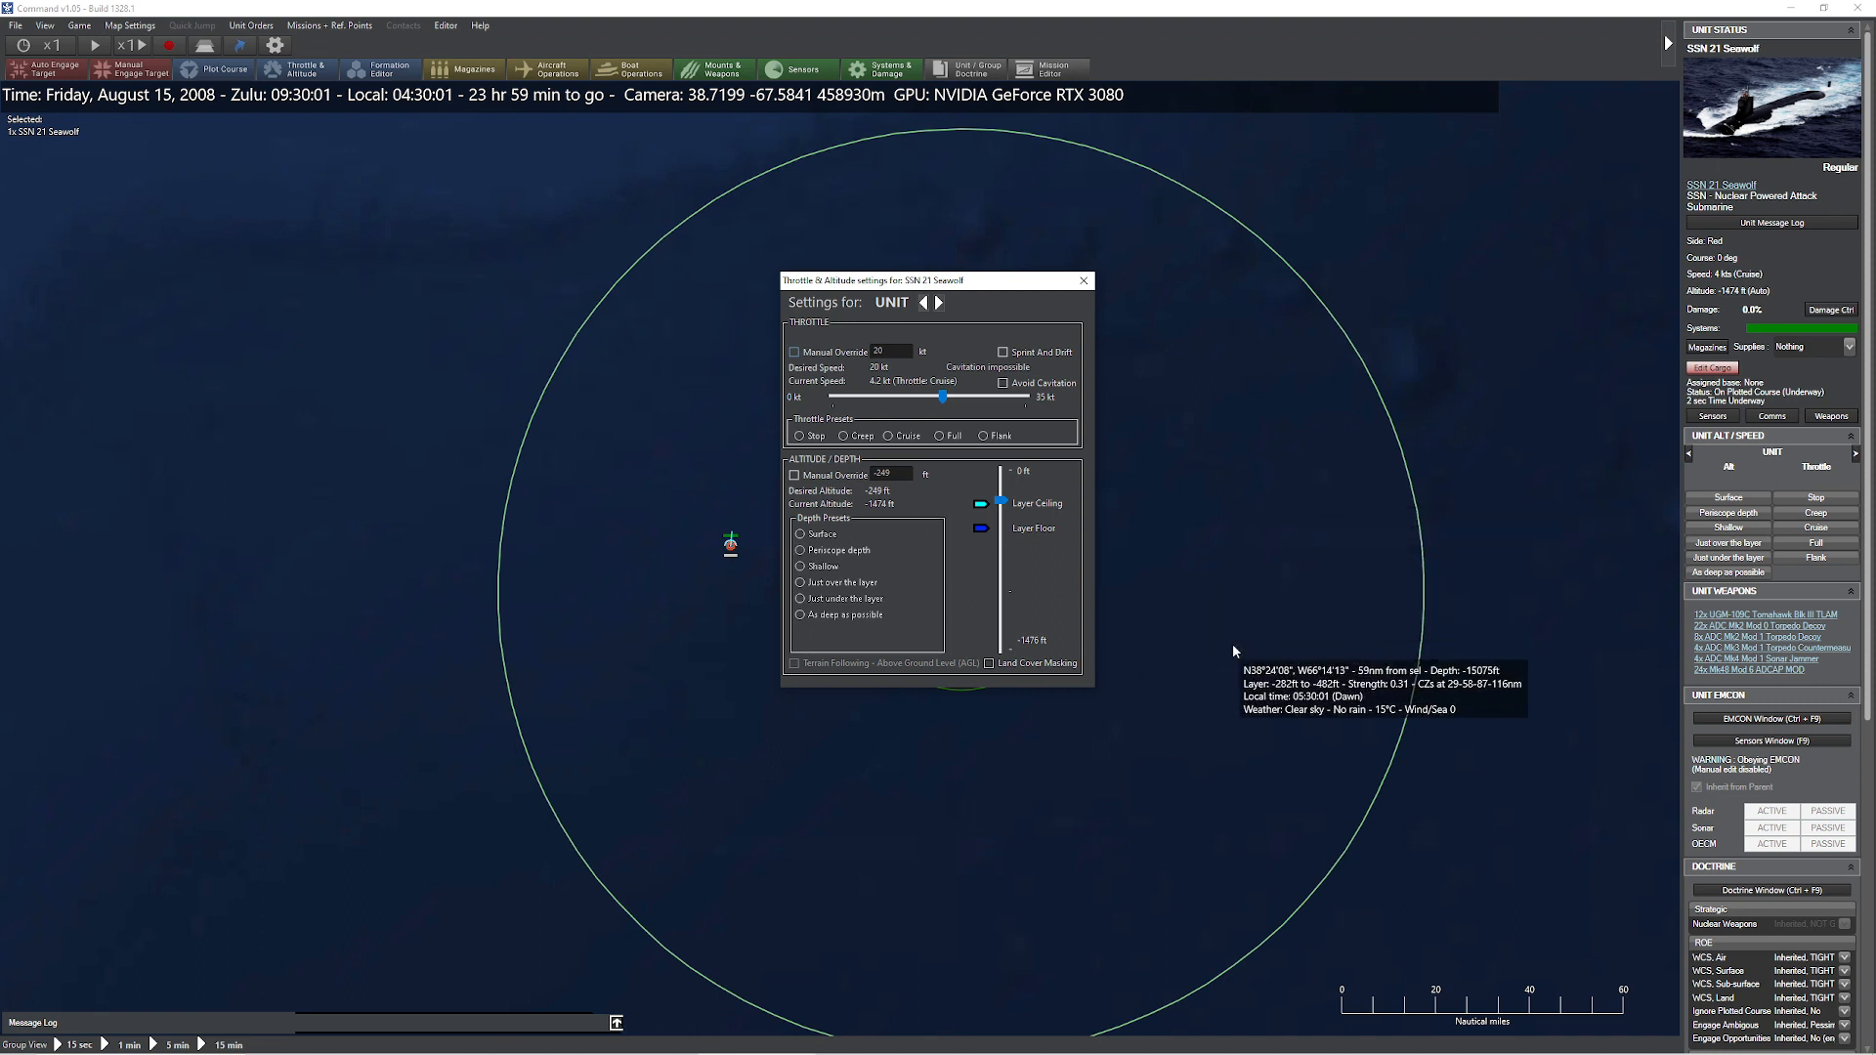
left_click(1086, 280)
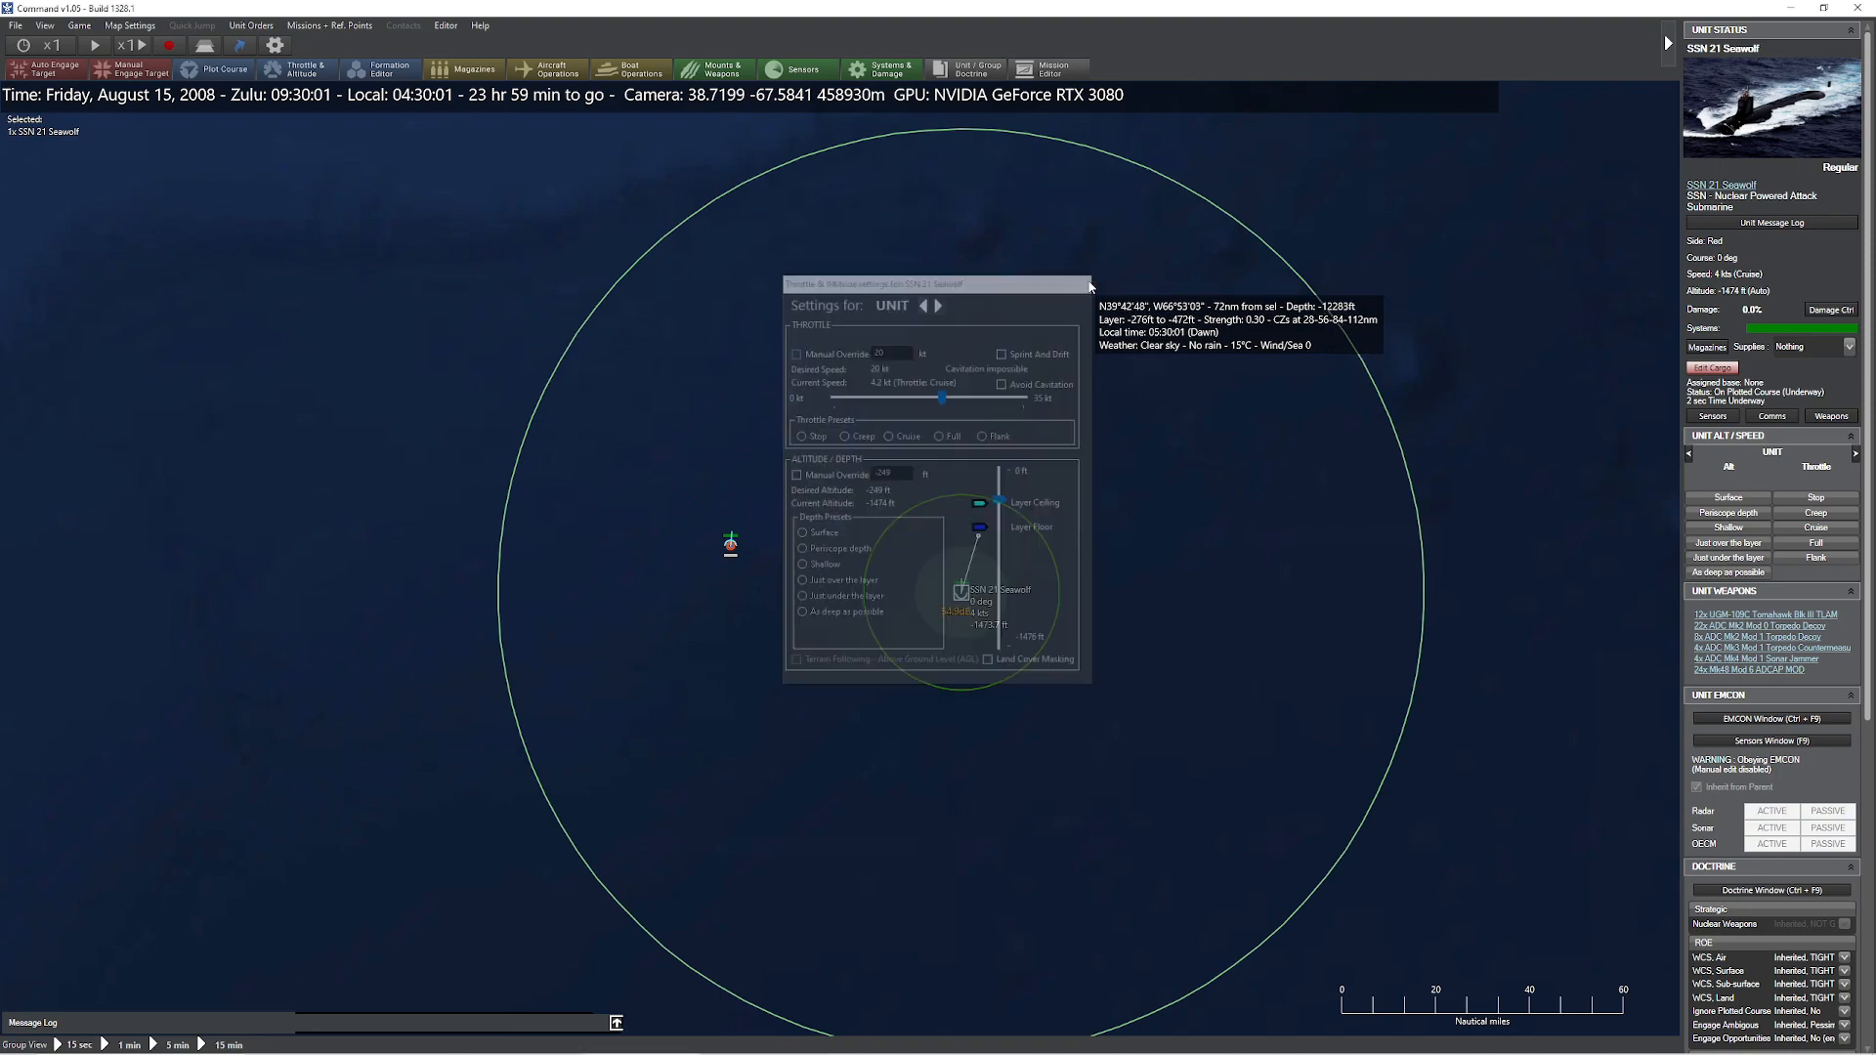